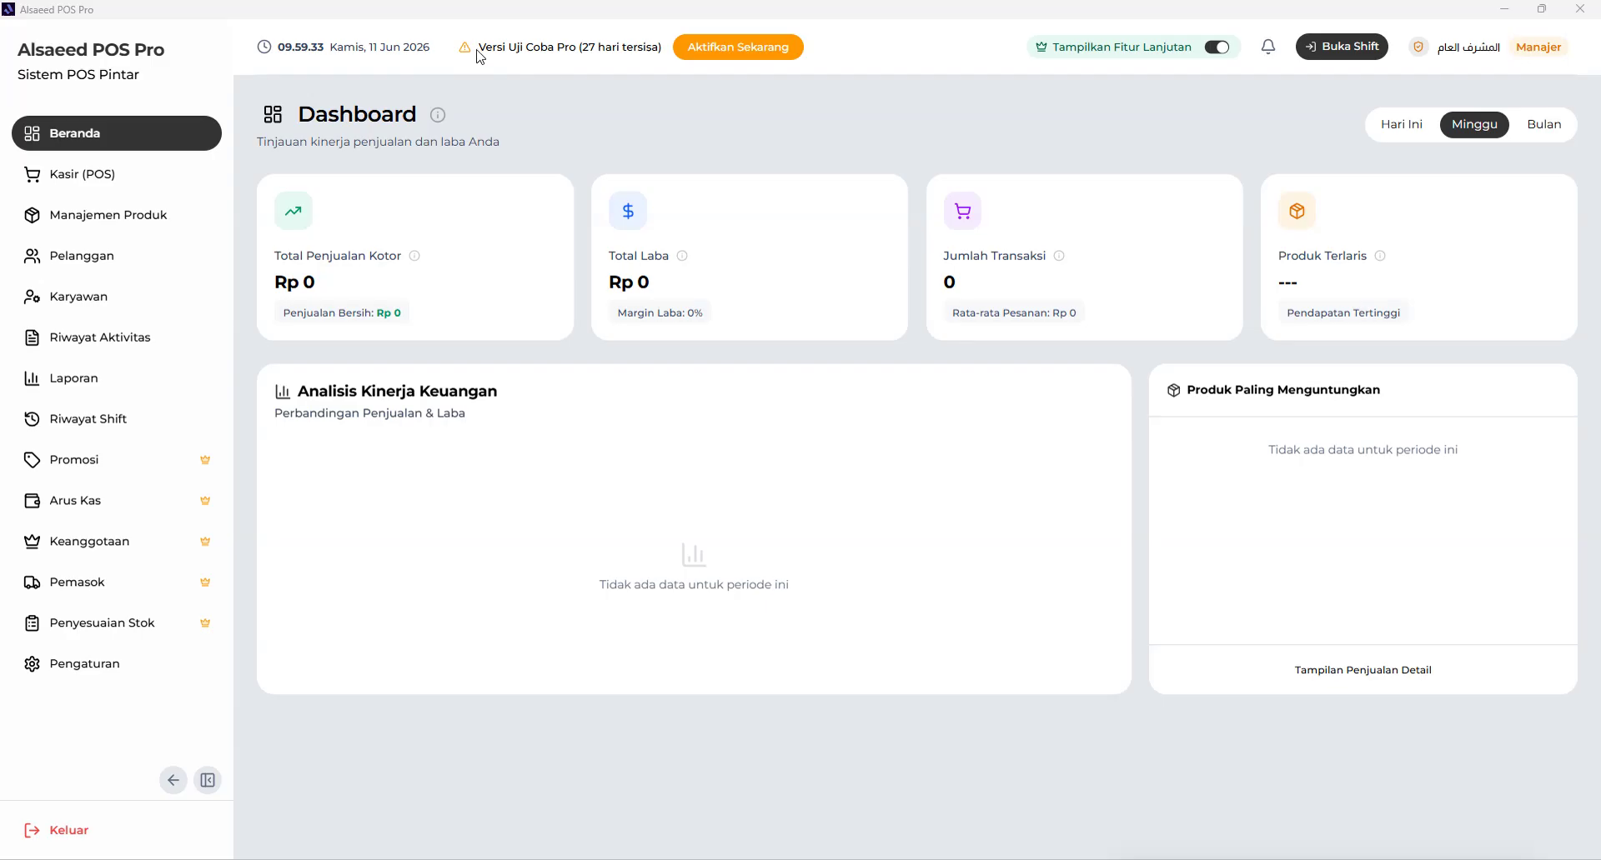
# Step: Review the Regular and Professional licence editions on the activation page and close it
pyautogui.click(725, 59)
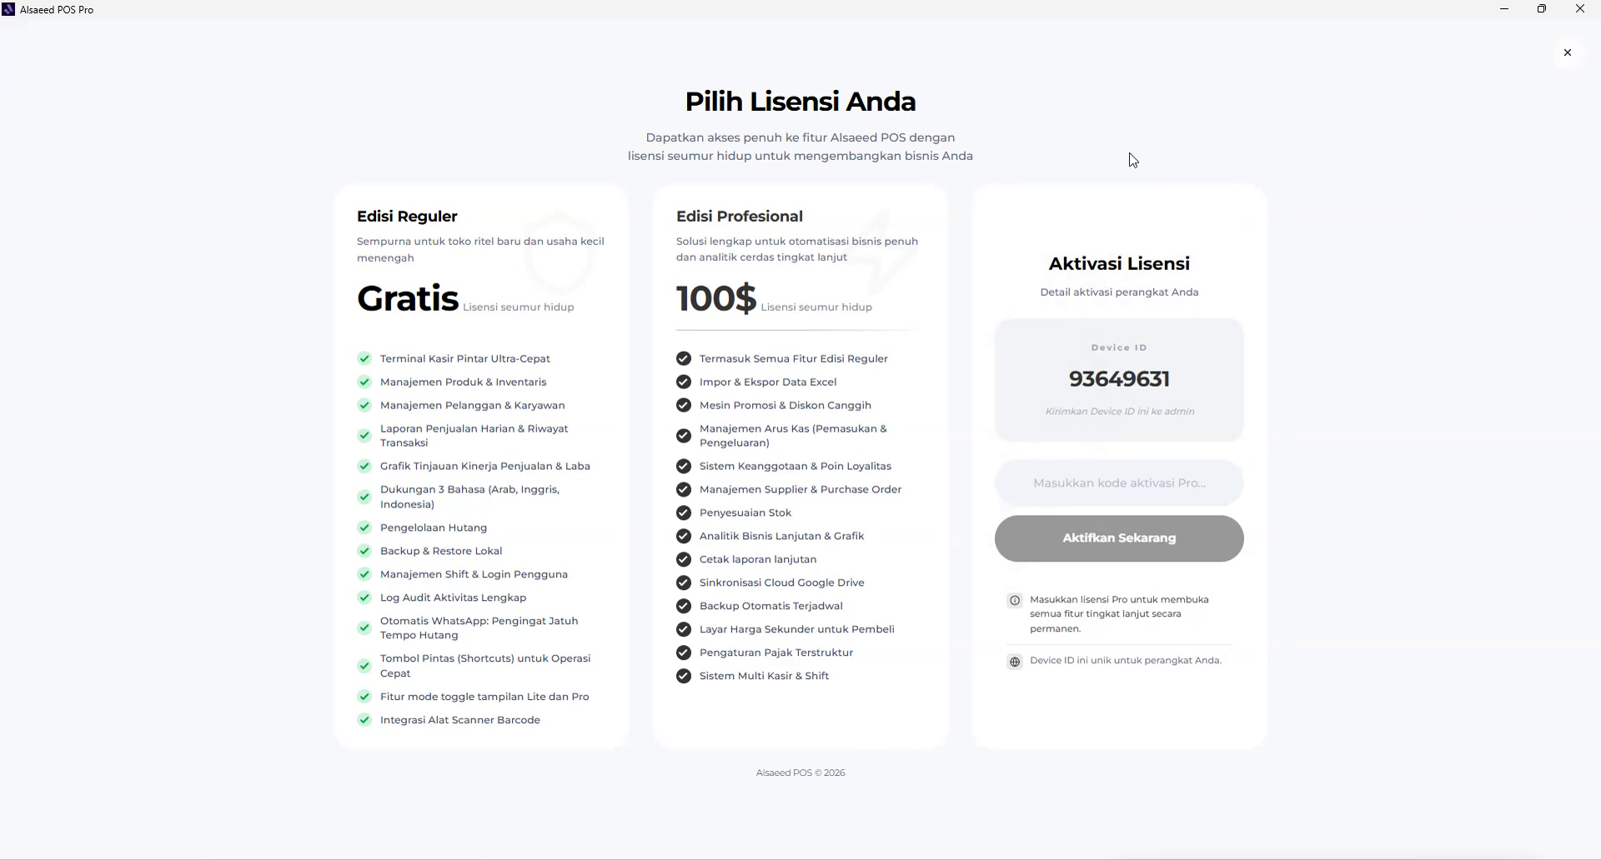
pyautogui.click(1567, 52)
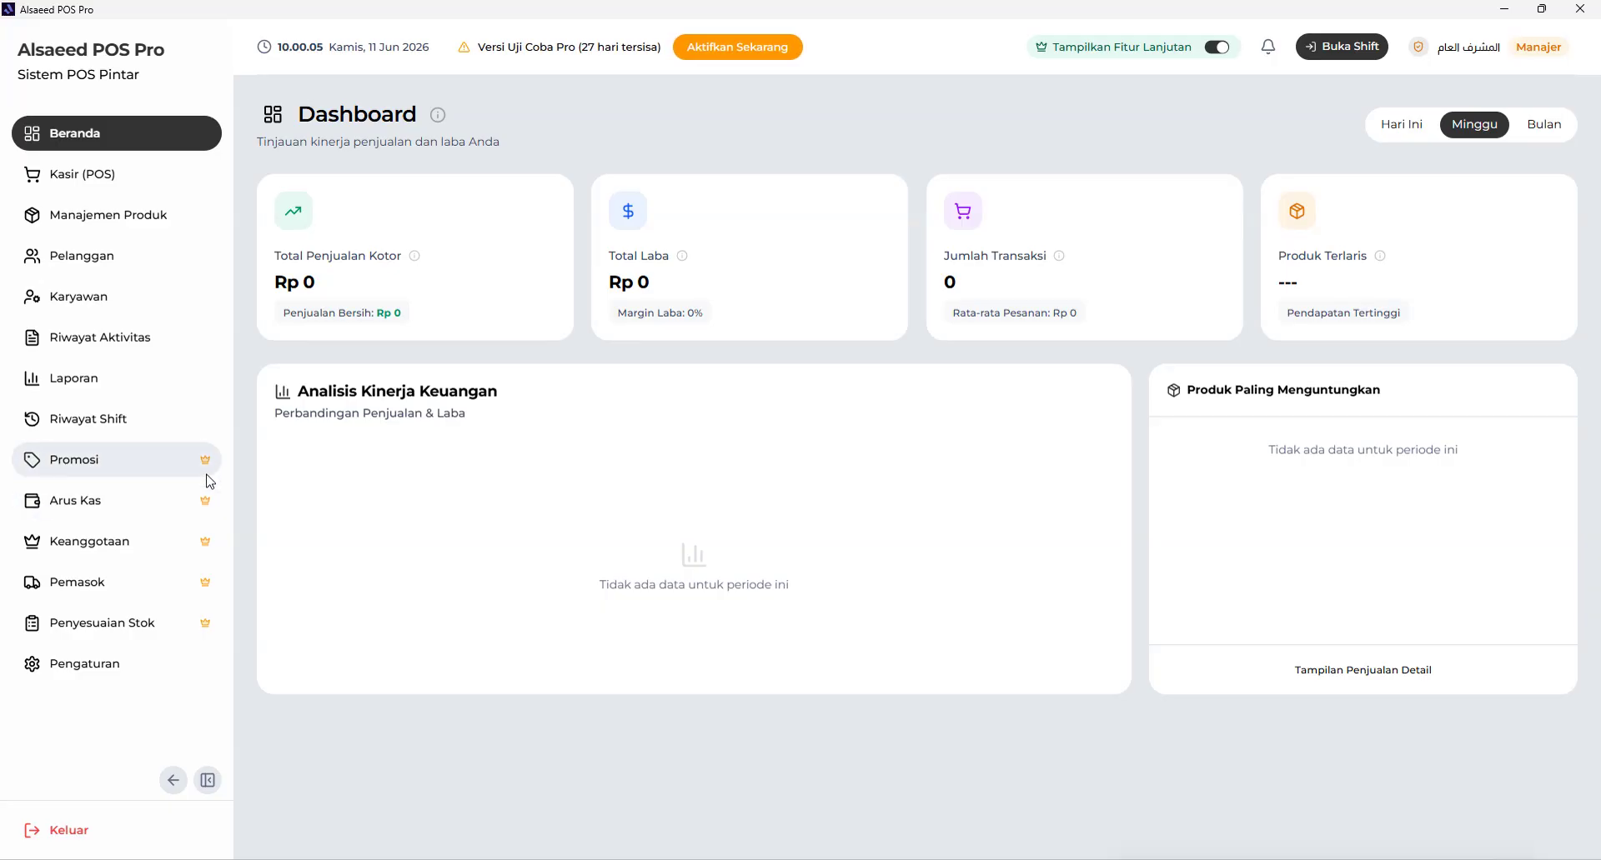
# Step: Look at the cashier and product management pages, and switch the display to basic features only
pyautogui.click(162, 177)
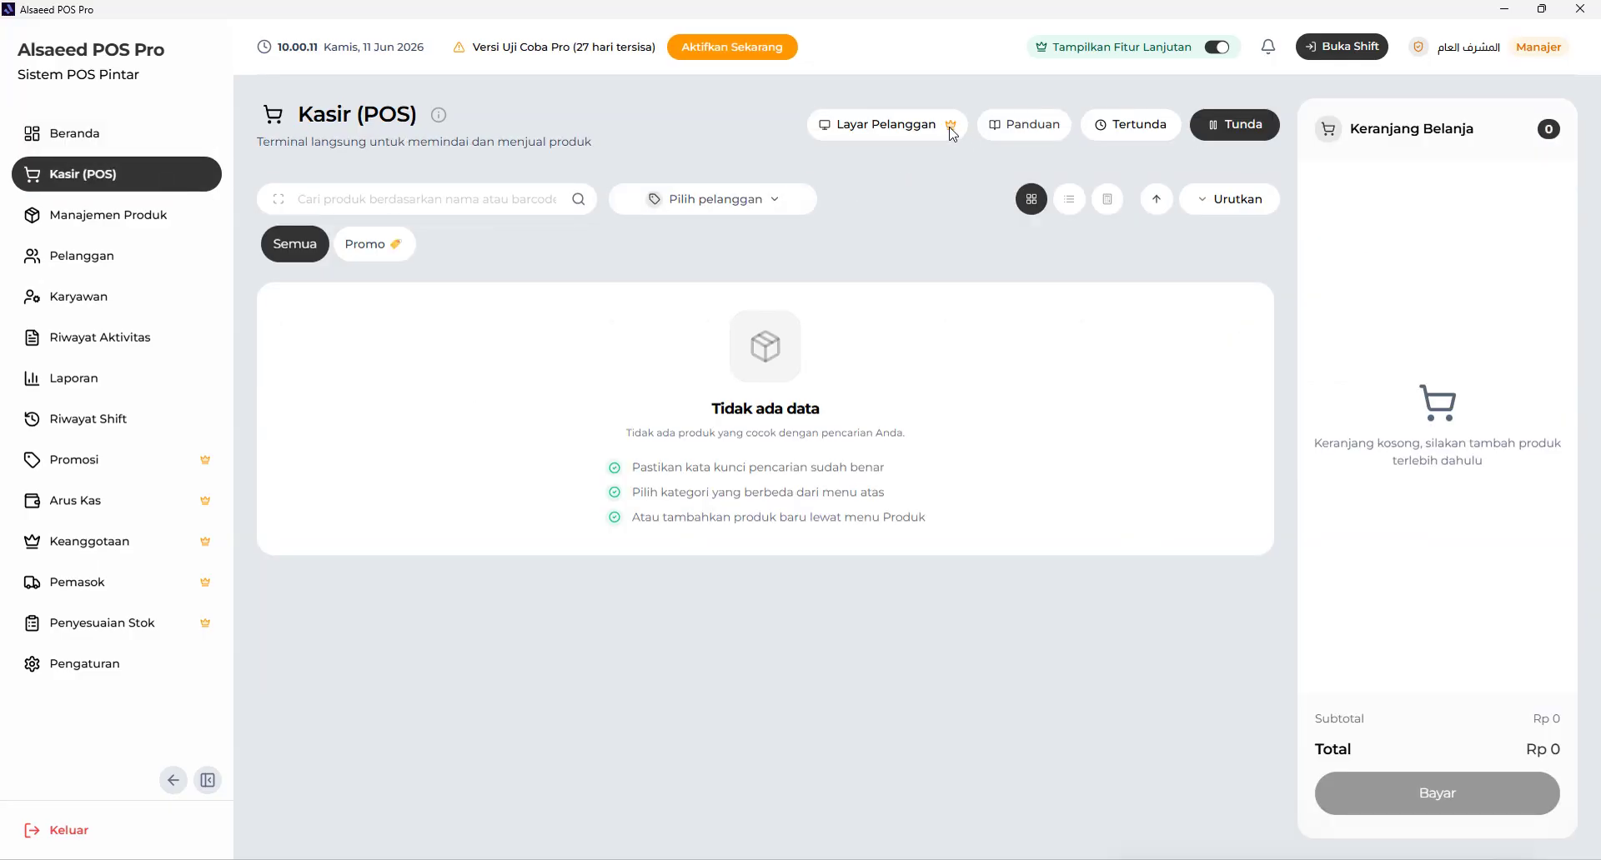
pyautogui.click(109, 219)
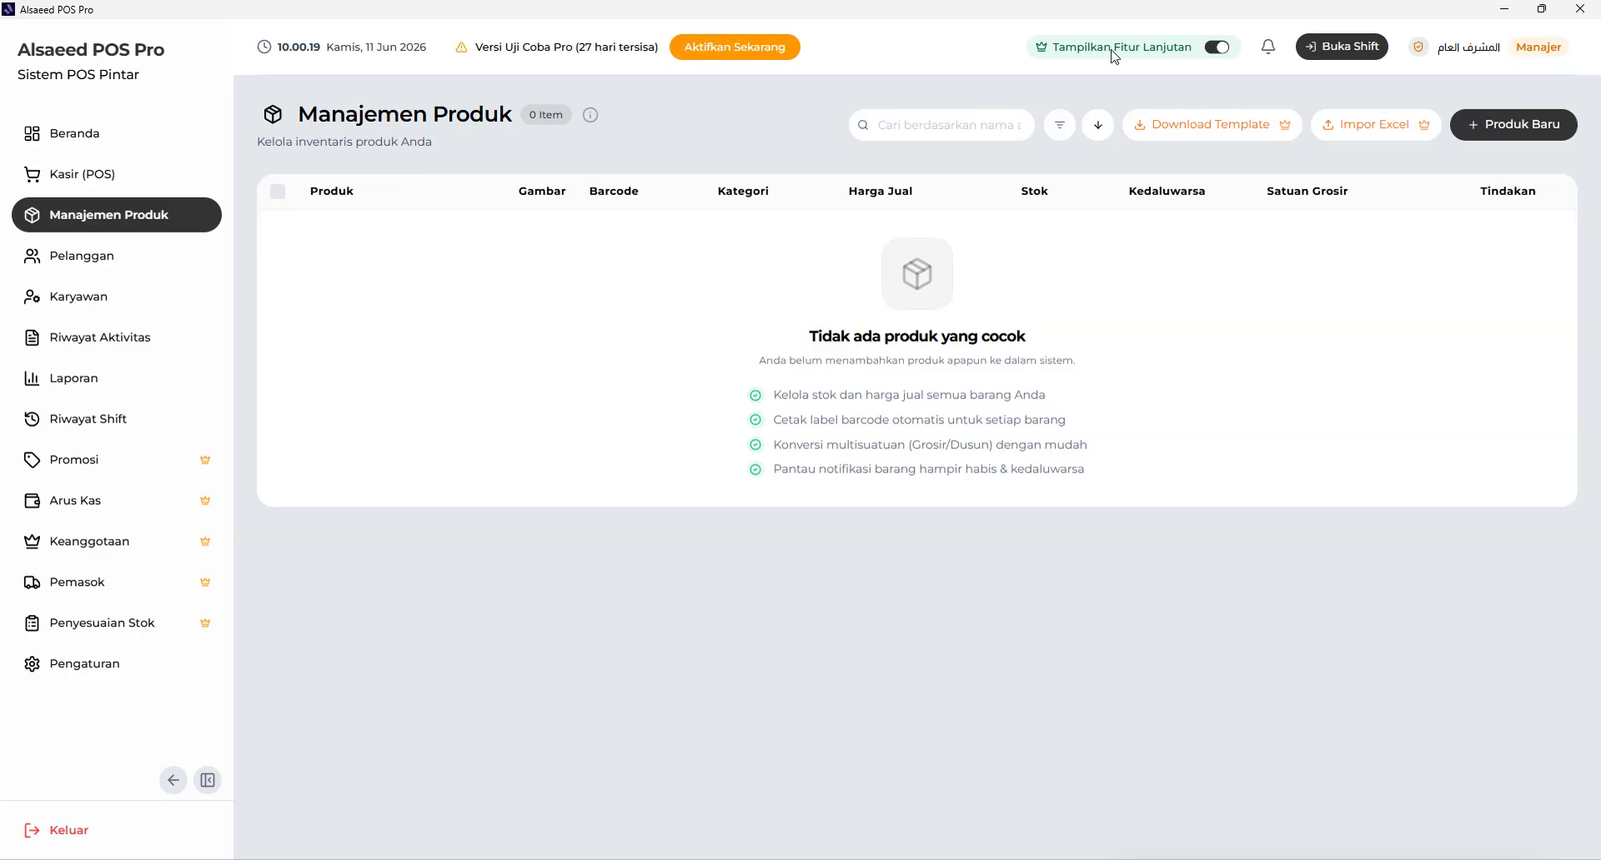
pyautogui.click(1217, 50)
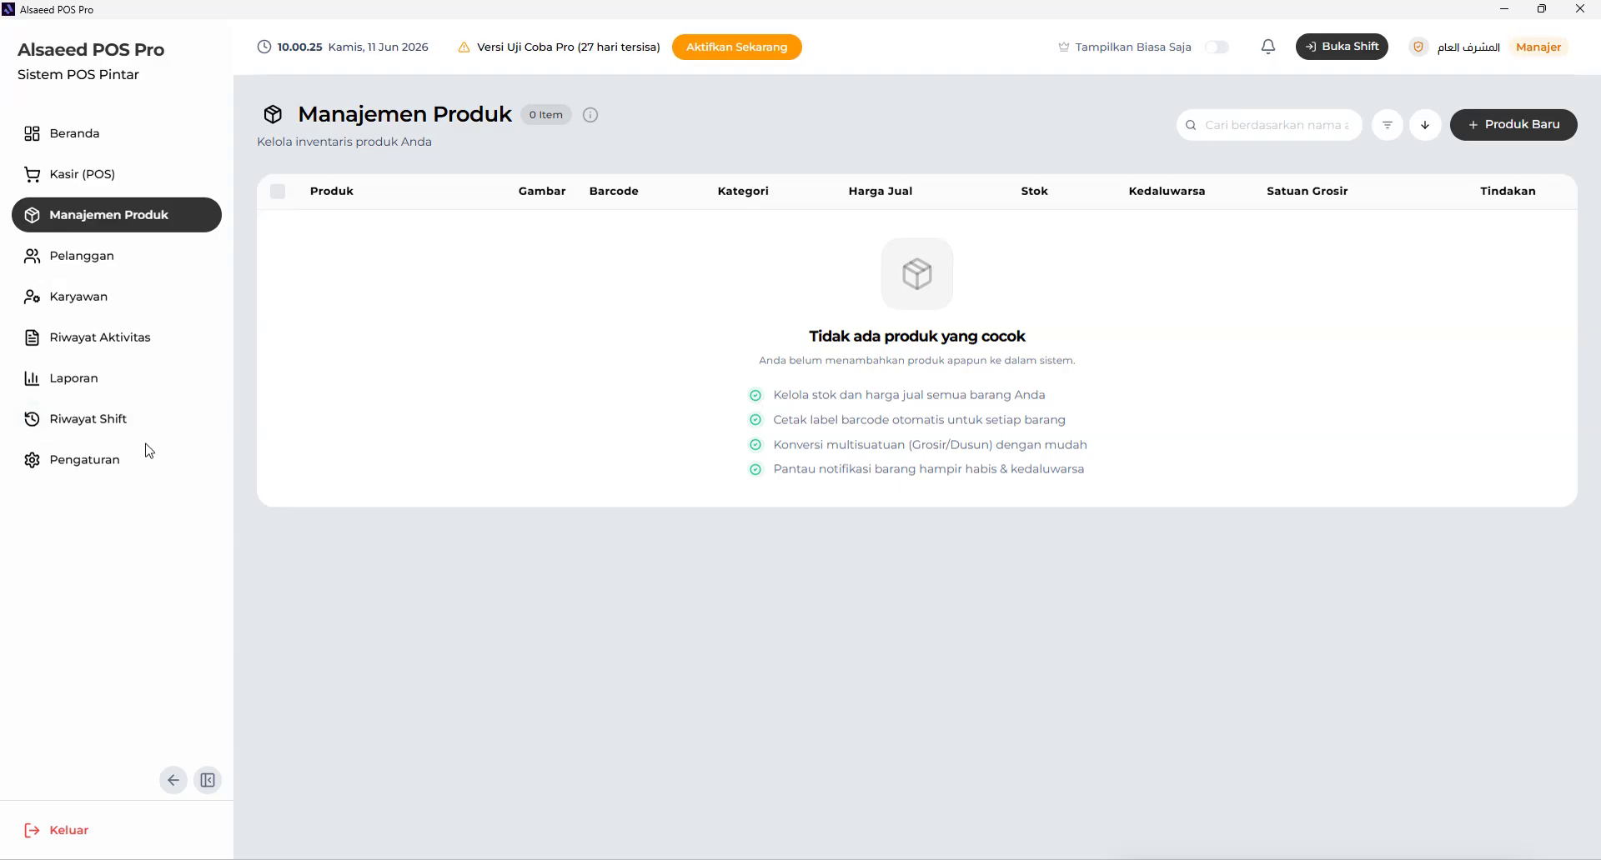
# Step: Look through the dashboard, cashier and customer pages in the basic view, ending on the dashboard
pyautogui.click(157, 140)
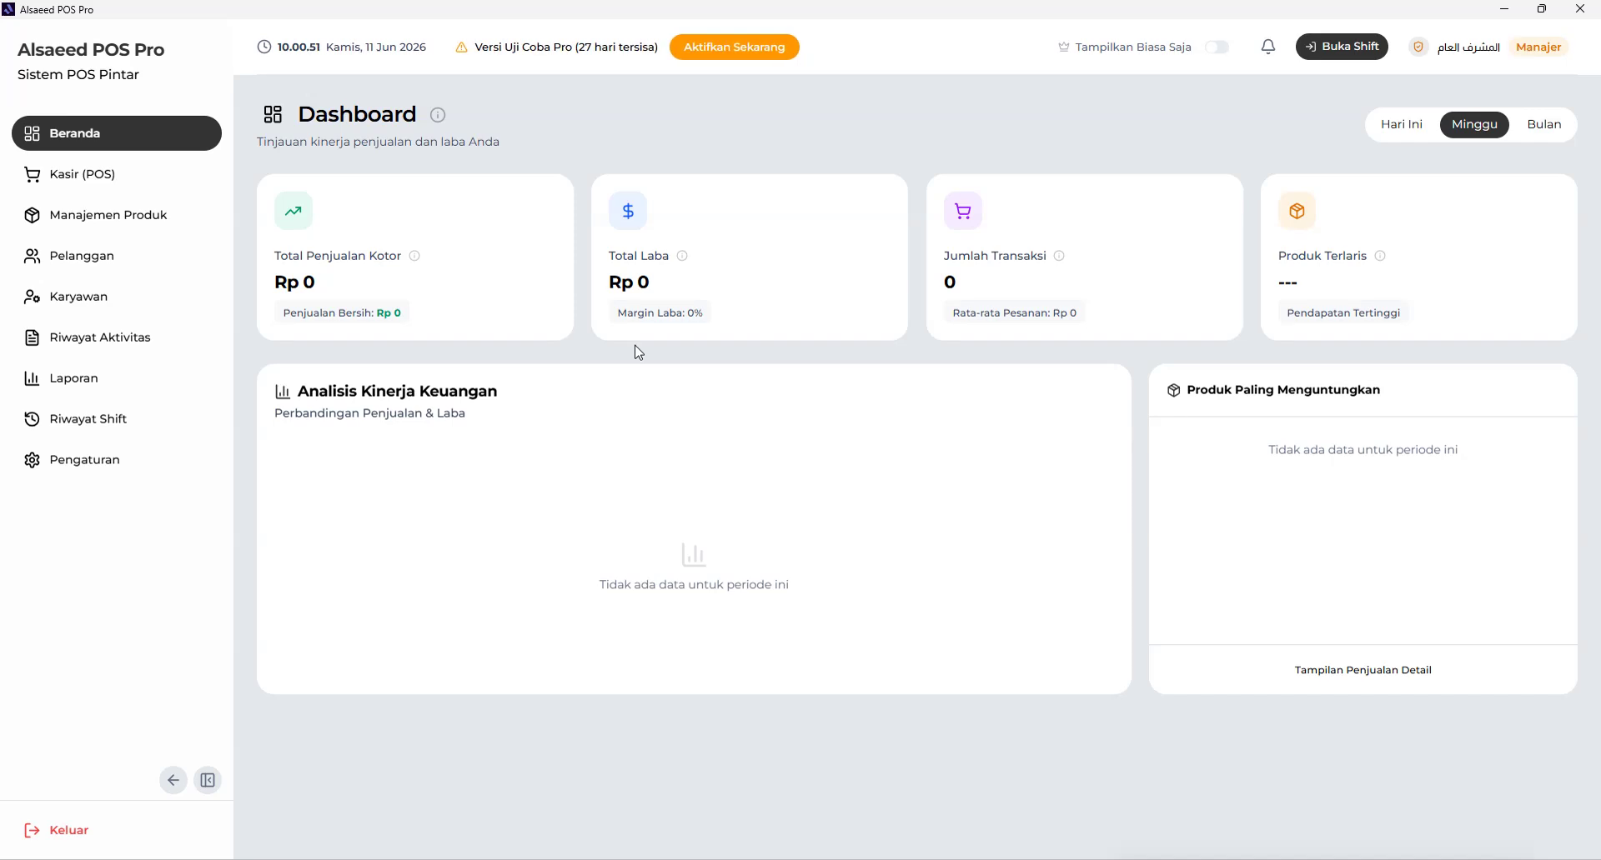
pyautogui.click(157, 176)
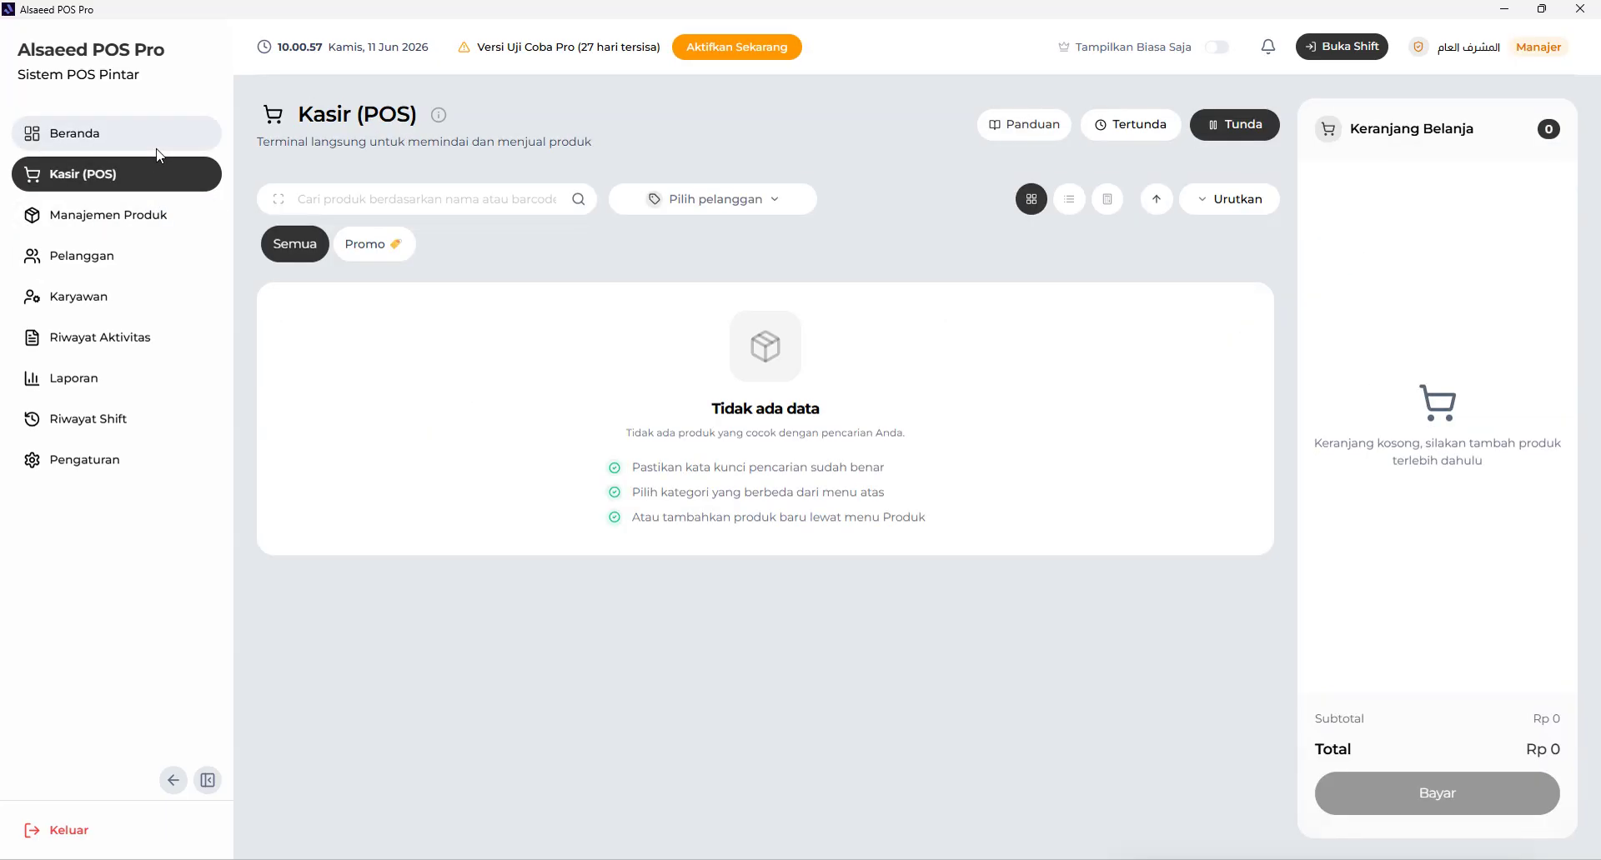
pyautogui.click(154, 146)
pyautogui.click(122, 257)
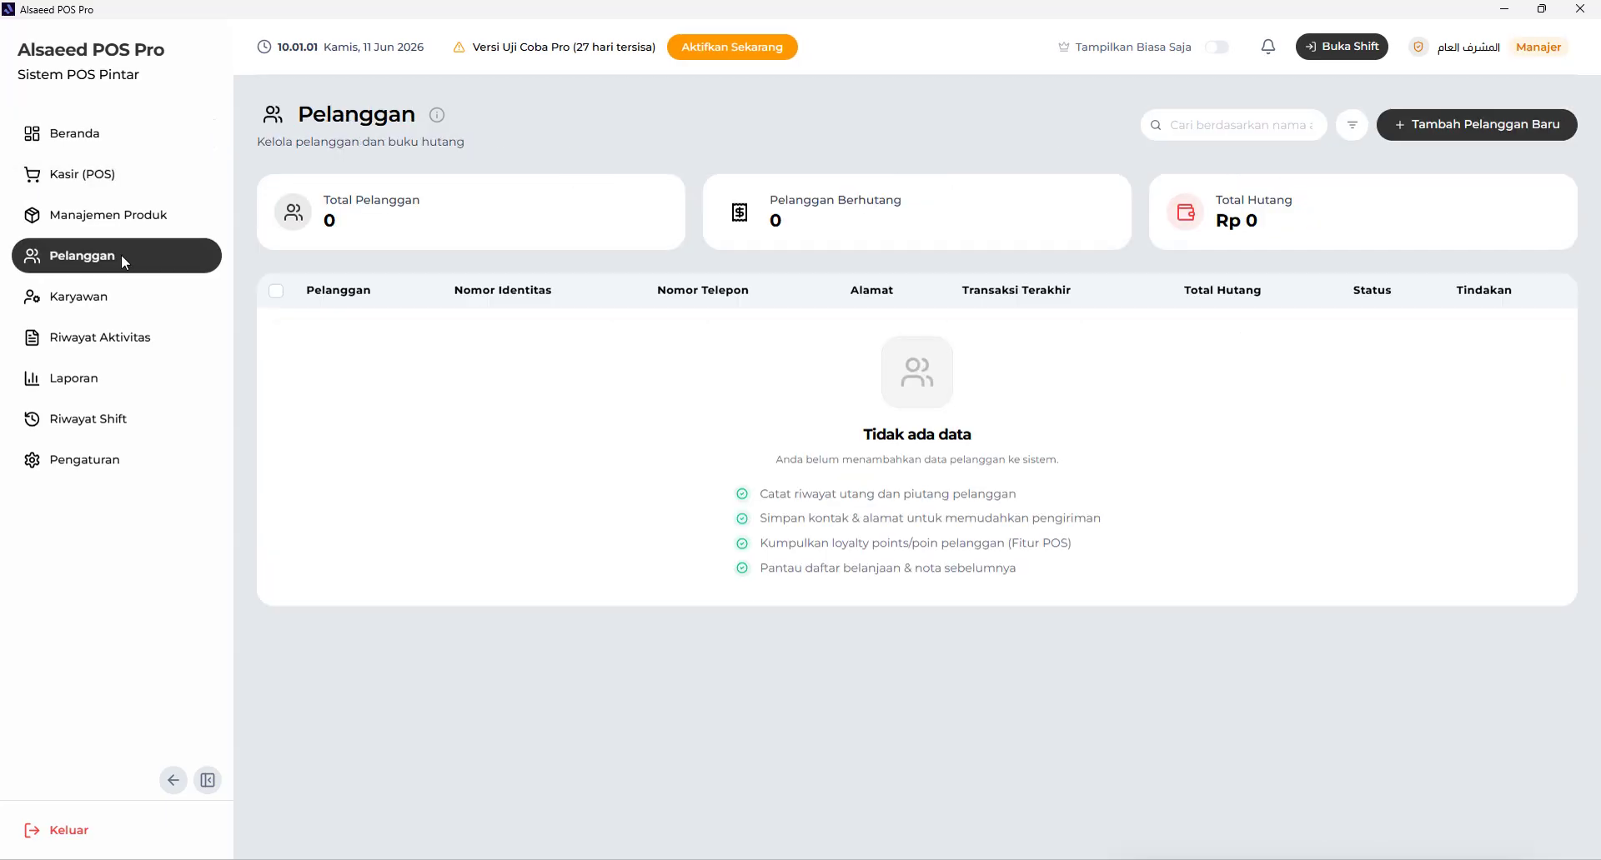
pyautogui.click(150, 140)
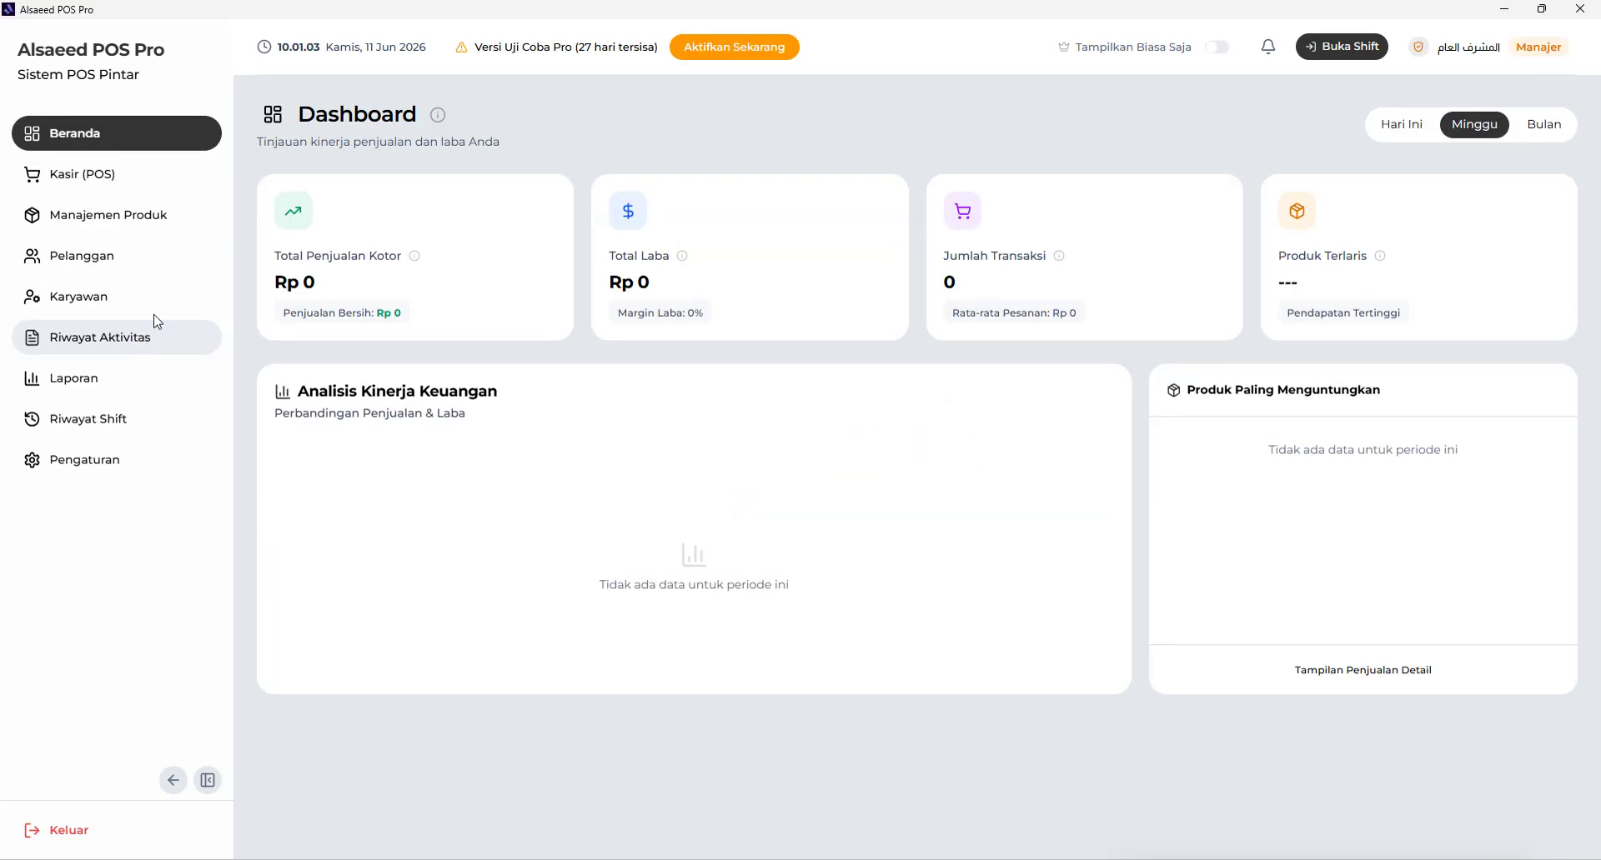
# Step: View the available report types on the reports page and return to the dashboard
pyautogui.click(152, 378)
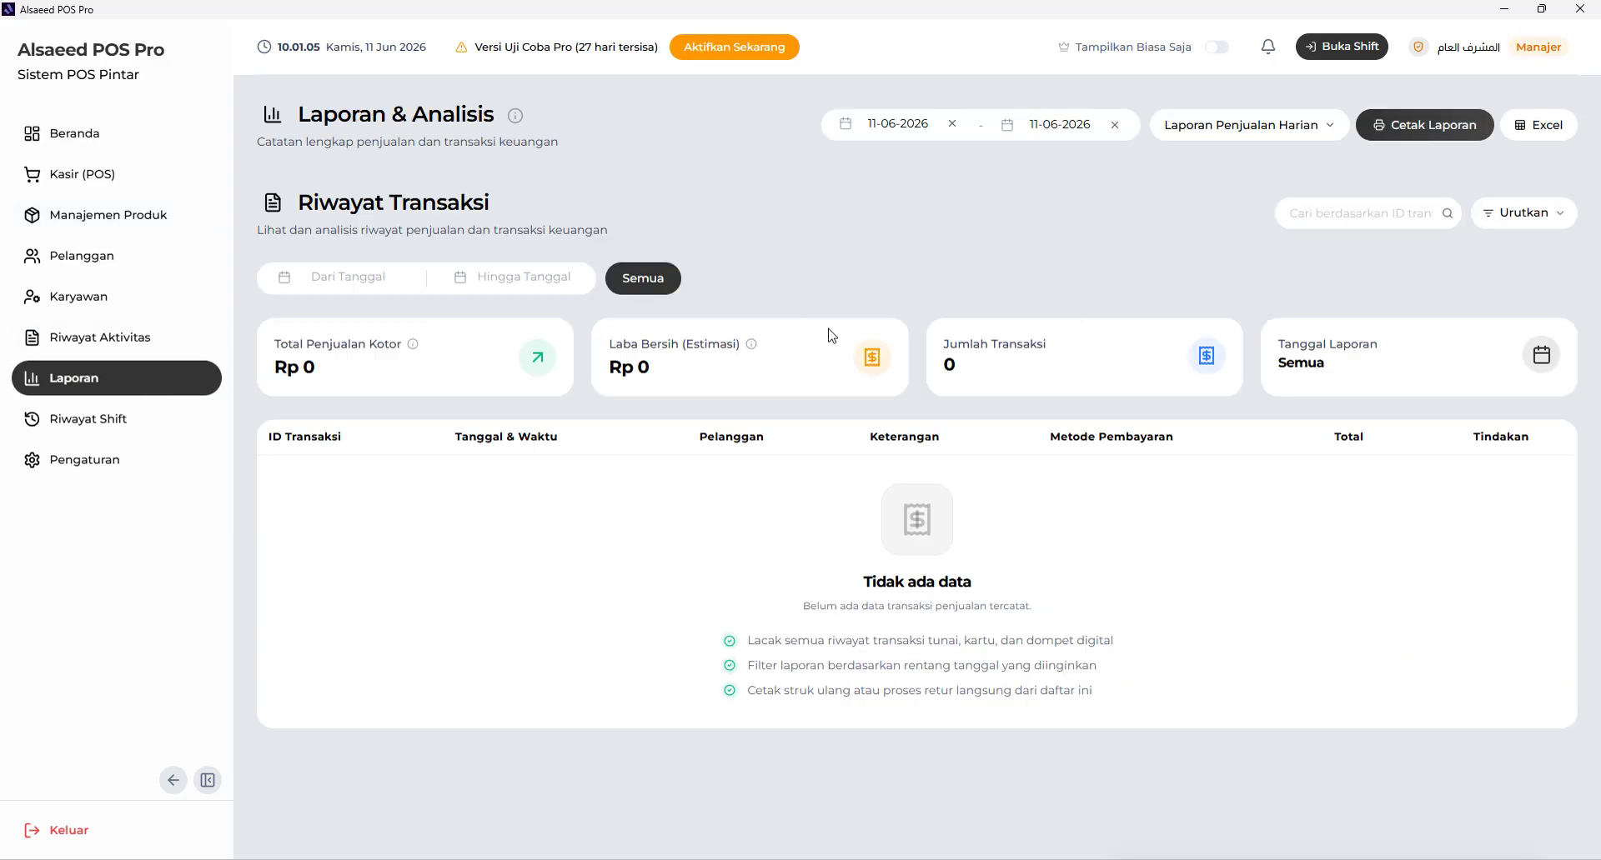
pyautogui.click(1273, 131)
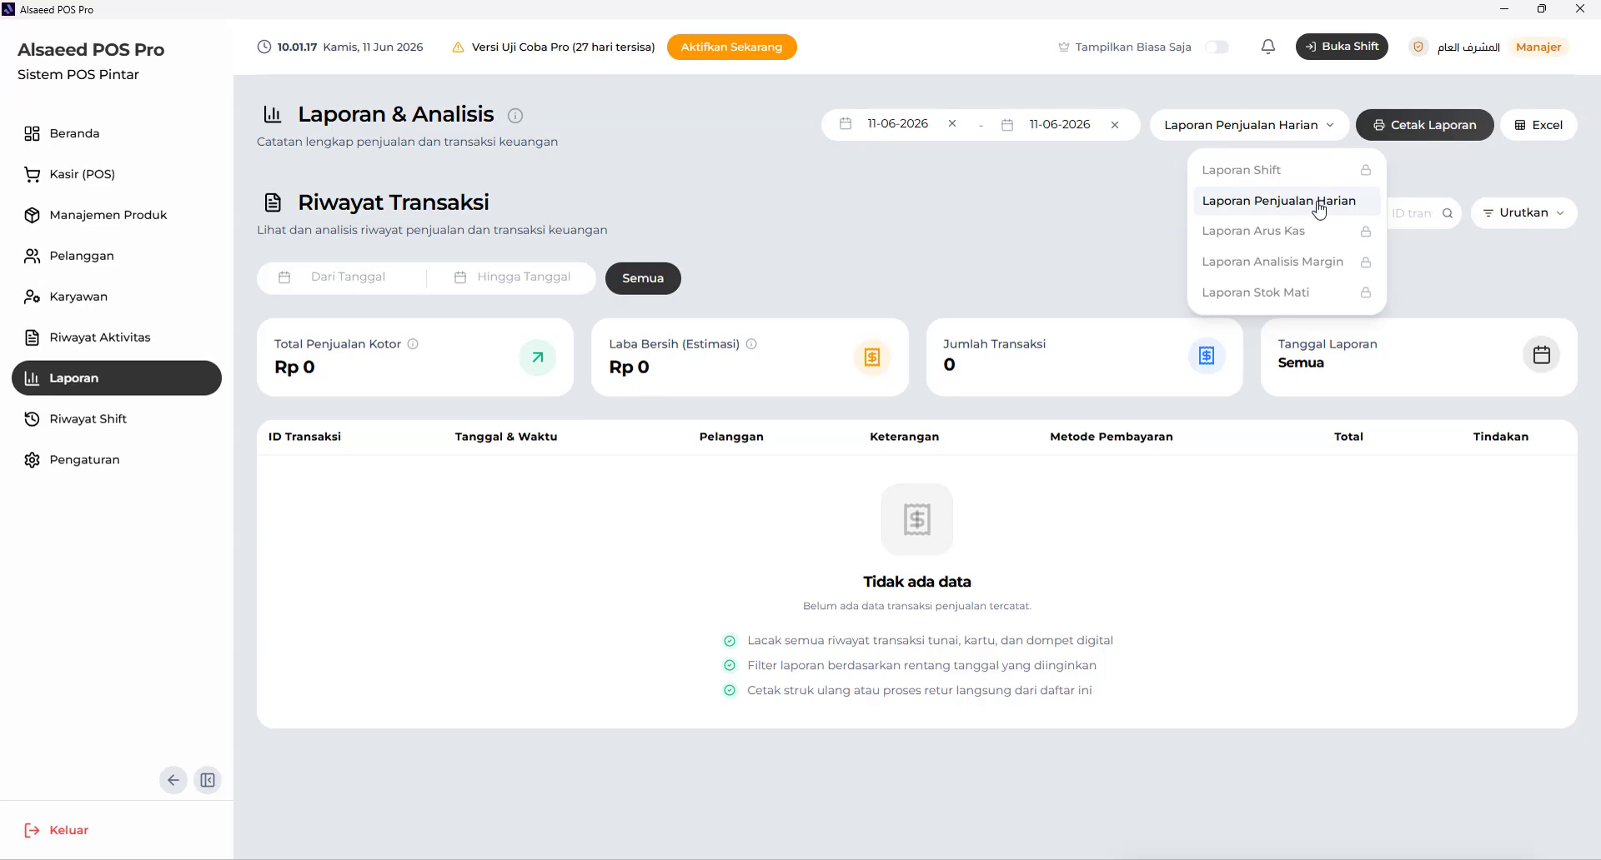
pyautogui.click(973, 220)
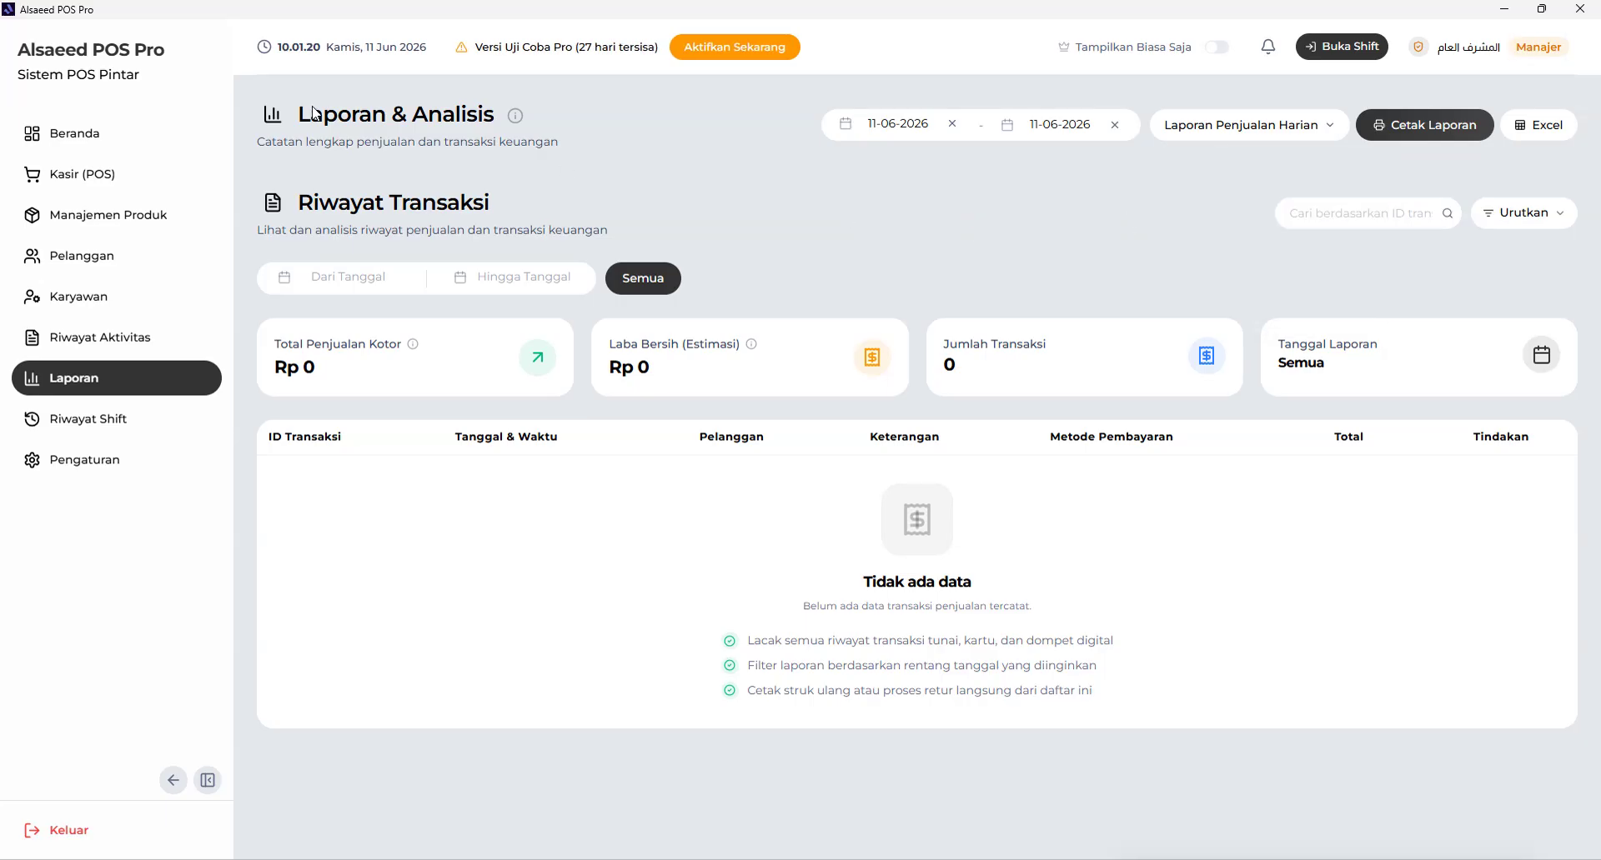
pyautogui.click(162, 133)
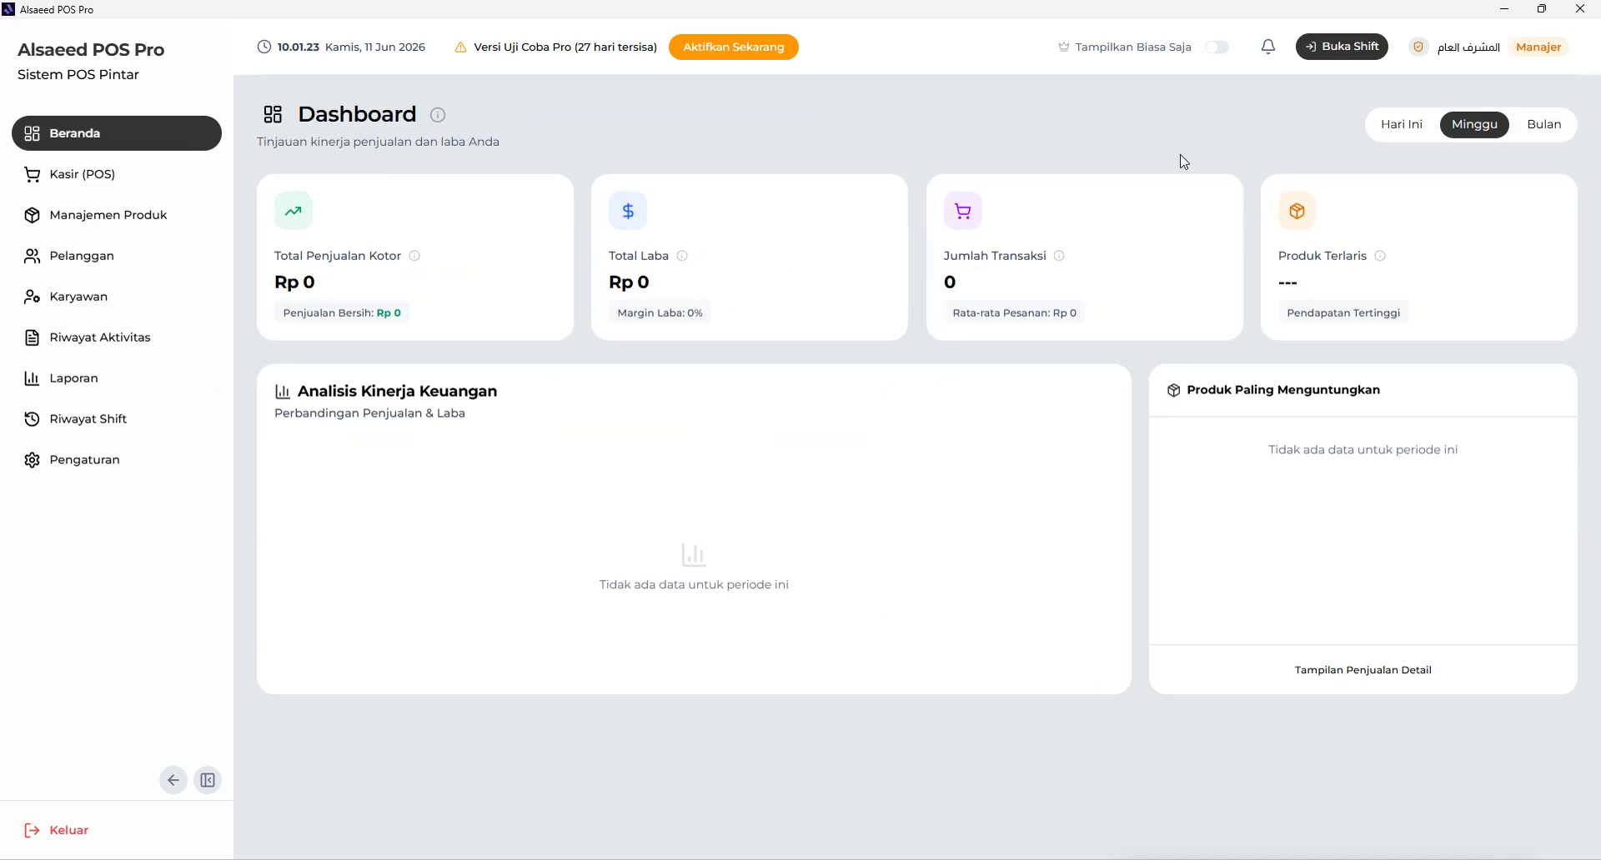
# Step: Choose Laporan Penjualan Harian on the reports page, view its start-date calendar without changing the date, and return to the dashboard
pyautogui.click(143, 376)
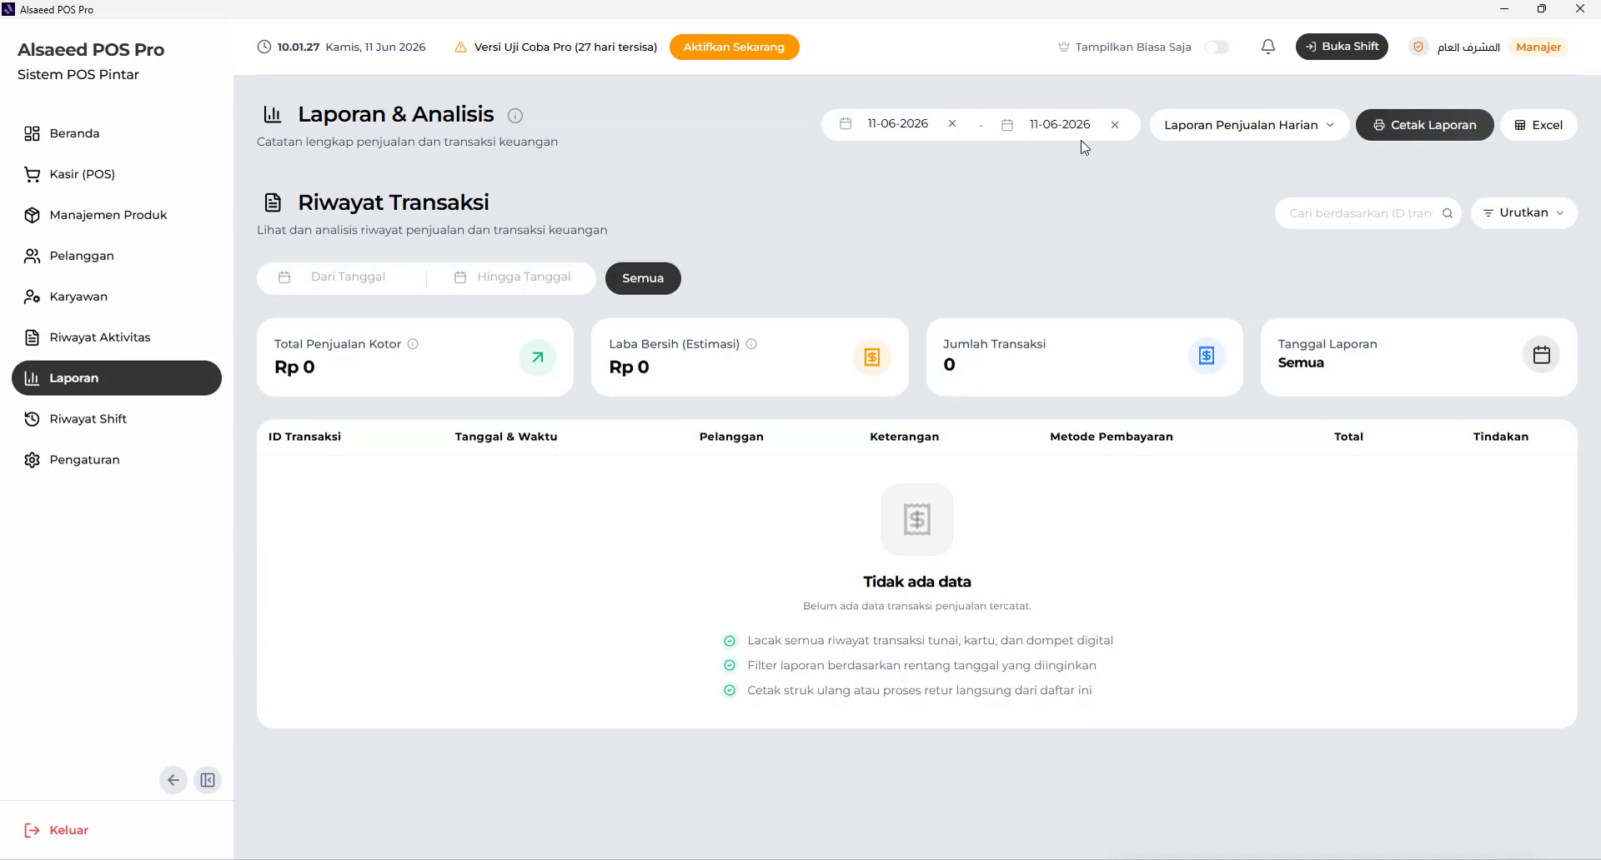
pyautogui.click(1236, 132)
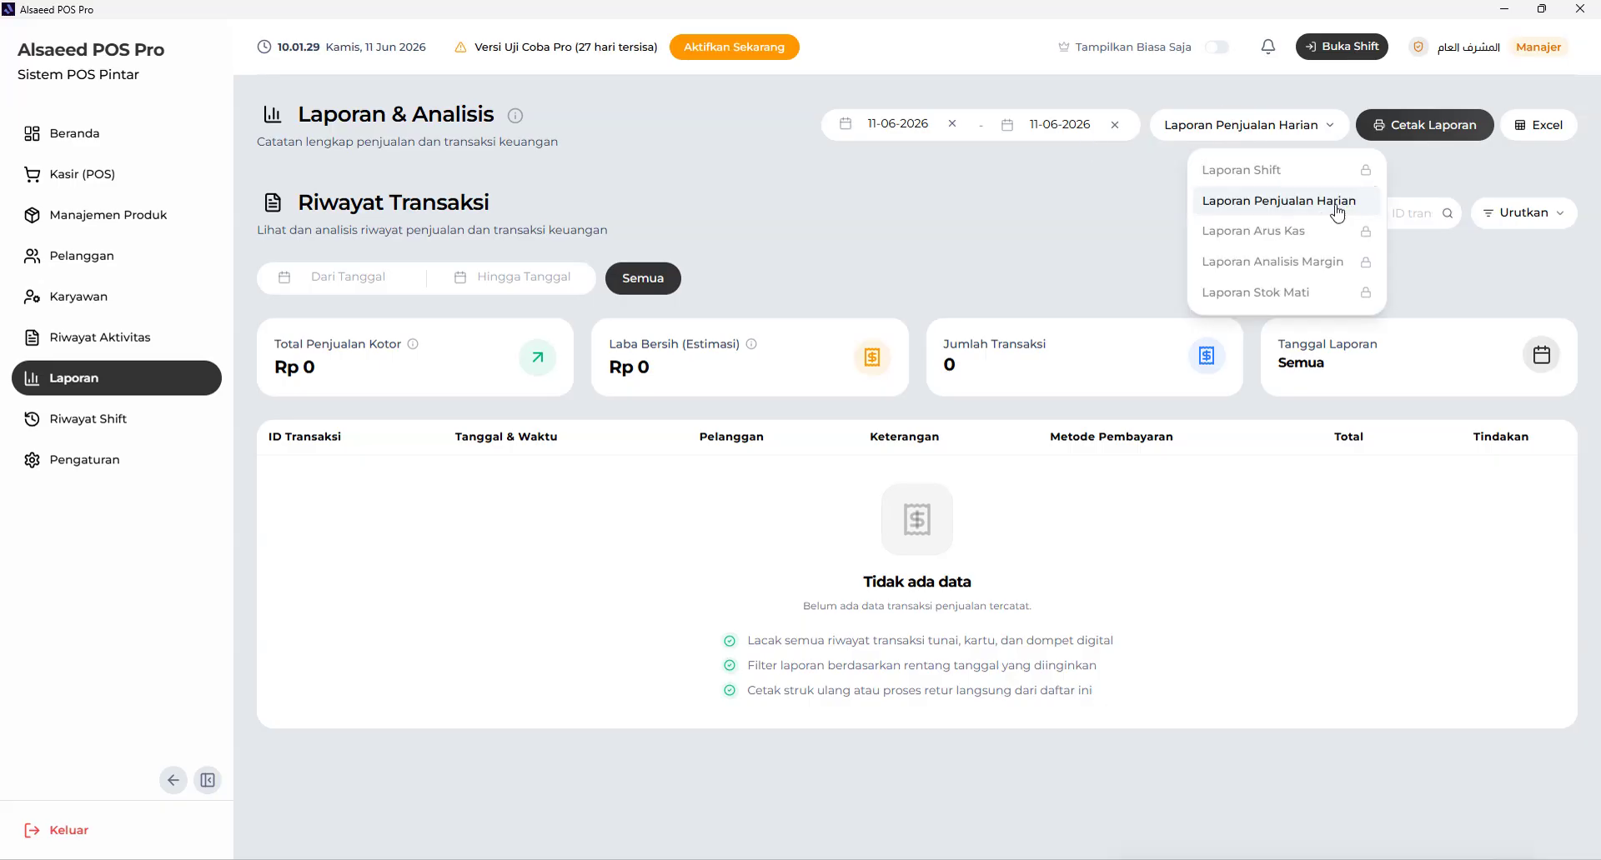
pyautogui.click(1338, 207)
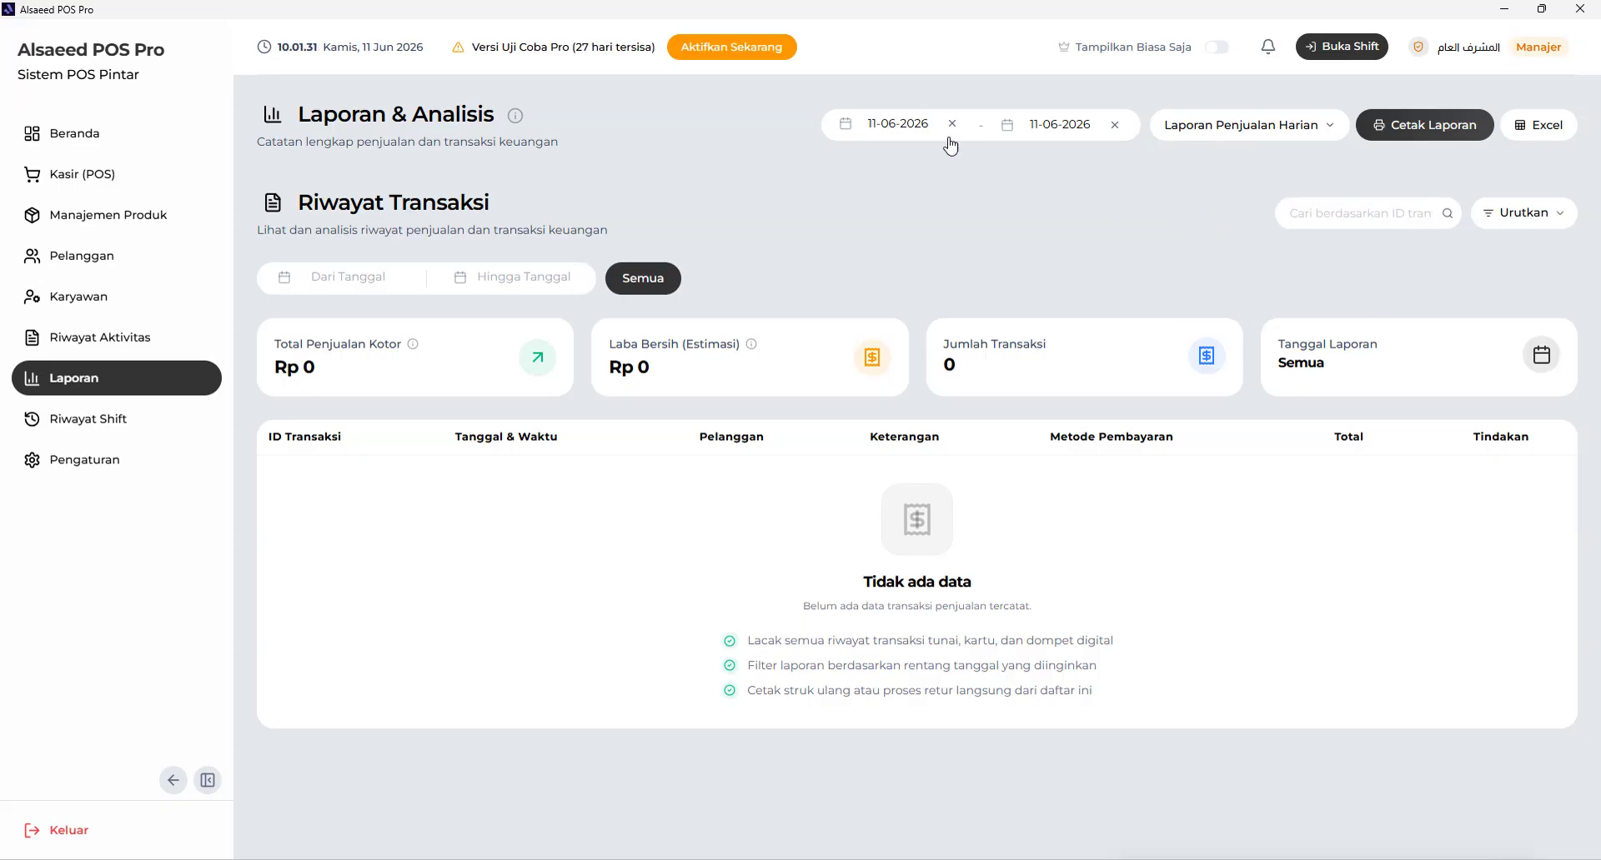
pyautogui.click(899, 126)
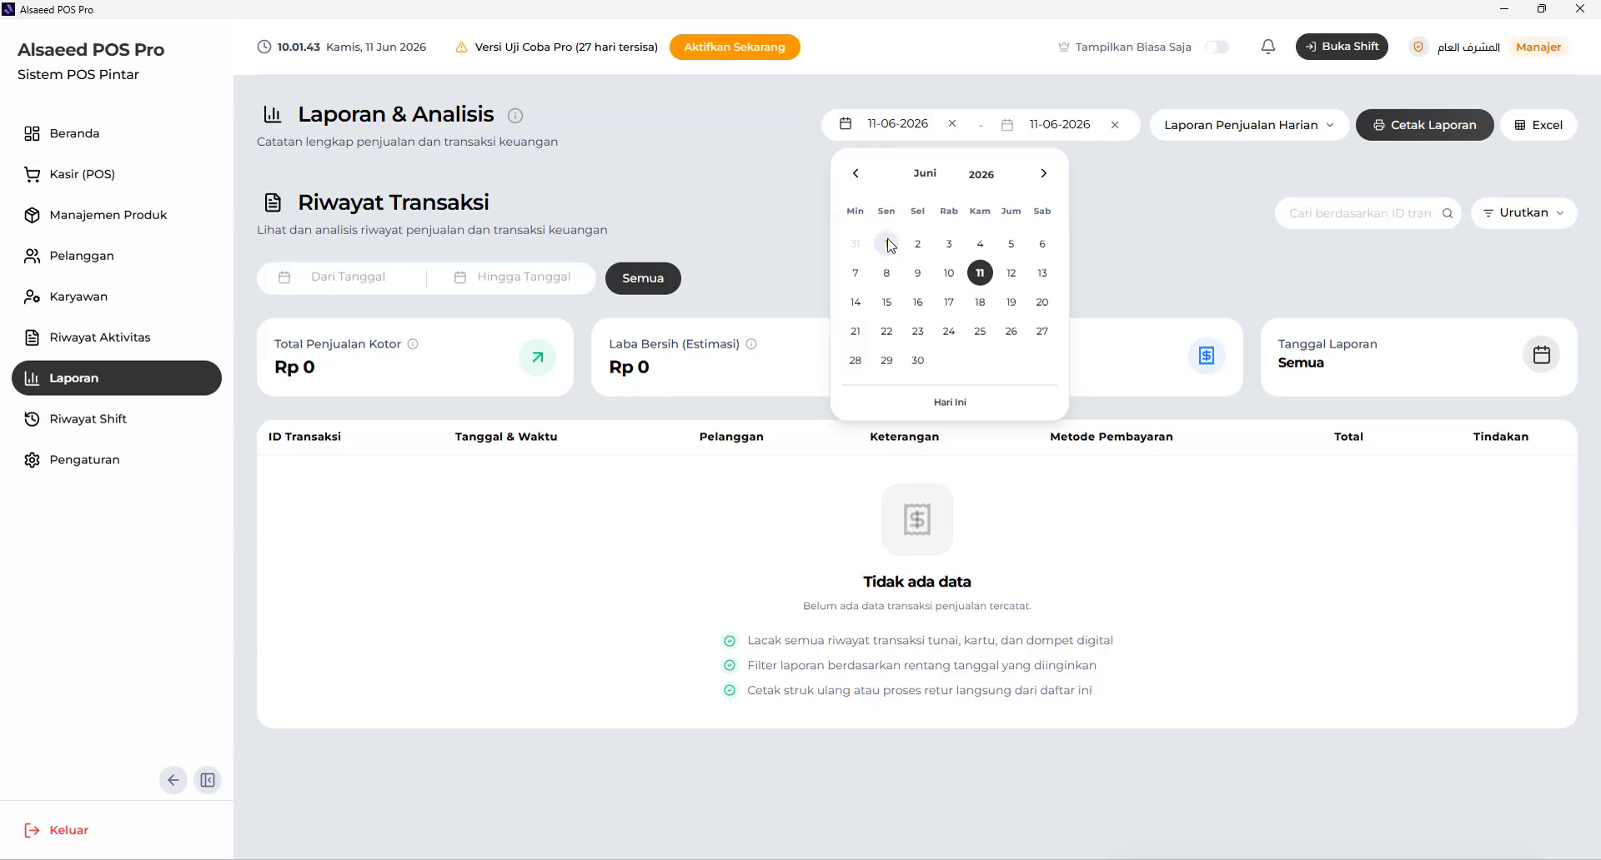
pyautogui.click(1284, 267)
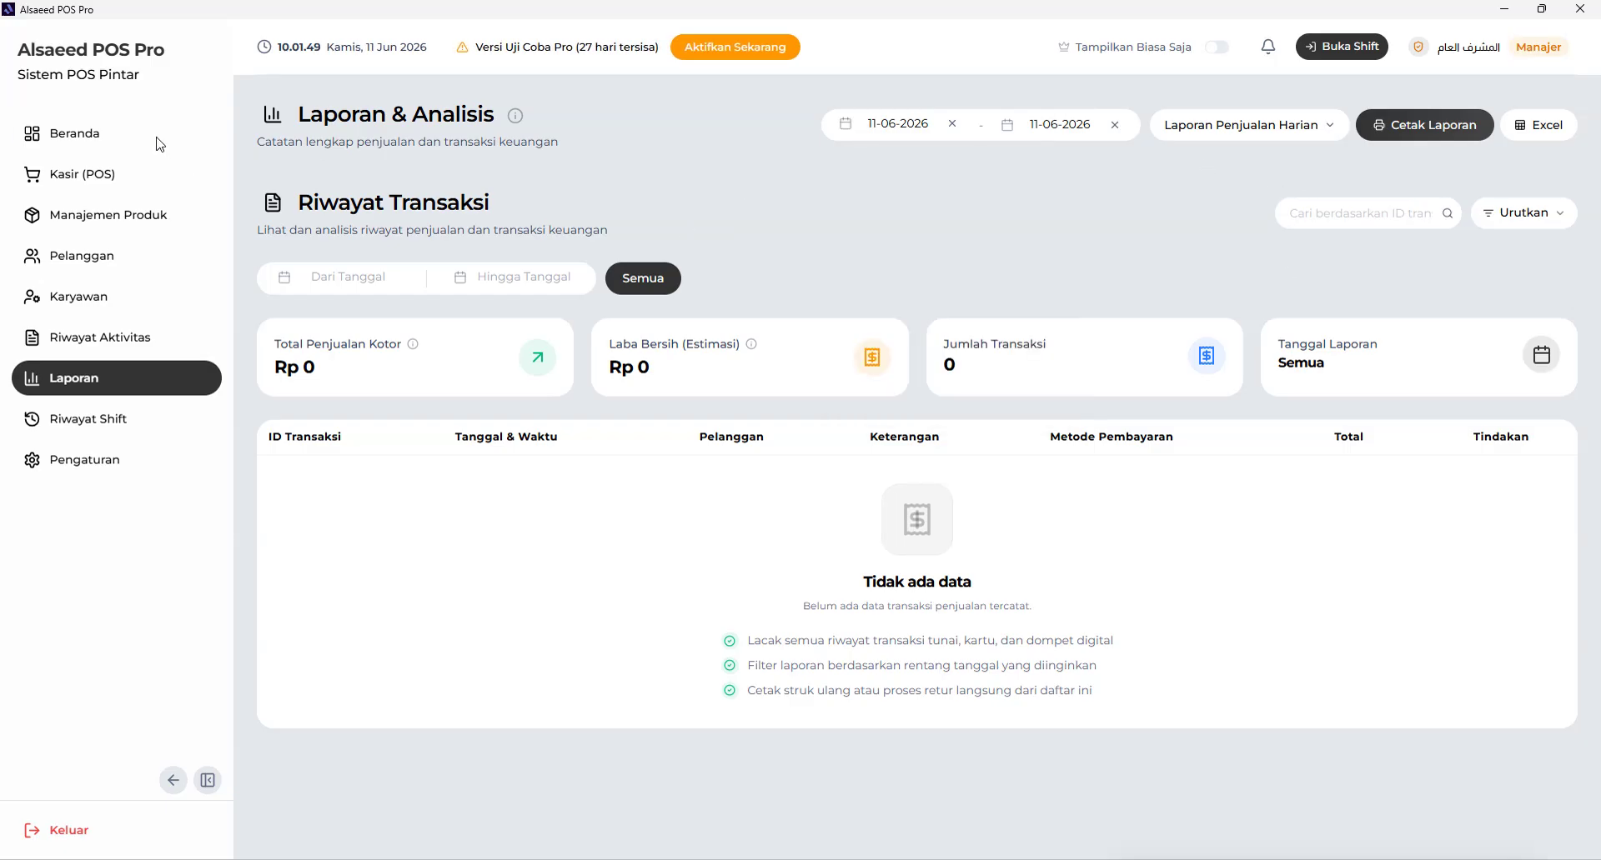
pyautogui.click(48, 133)
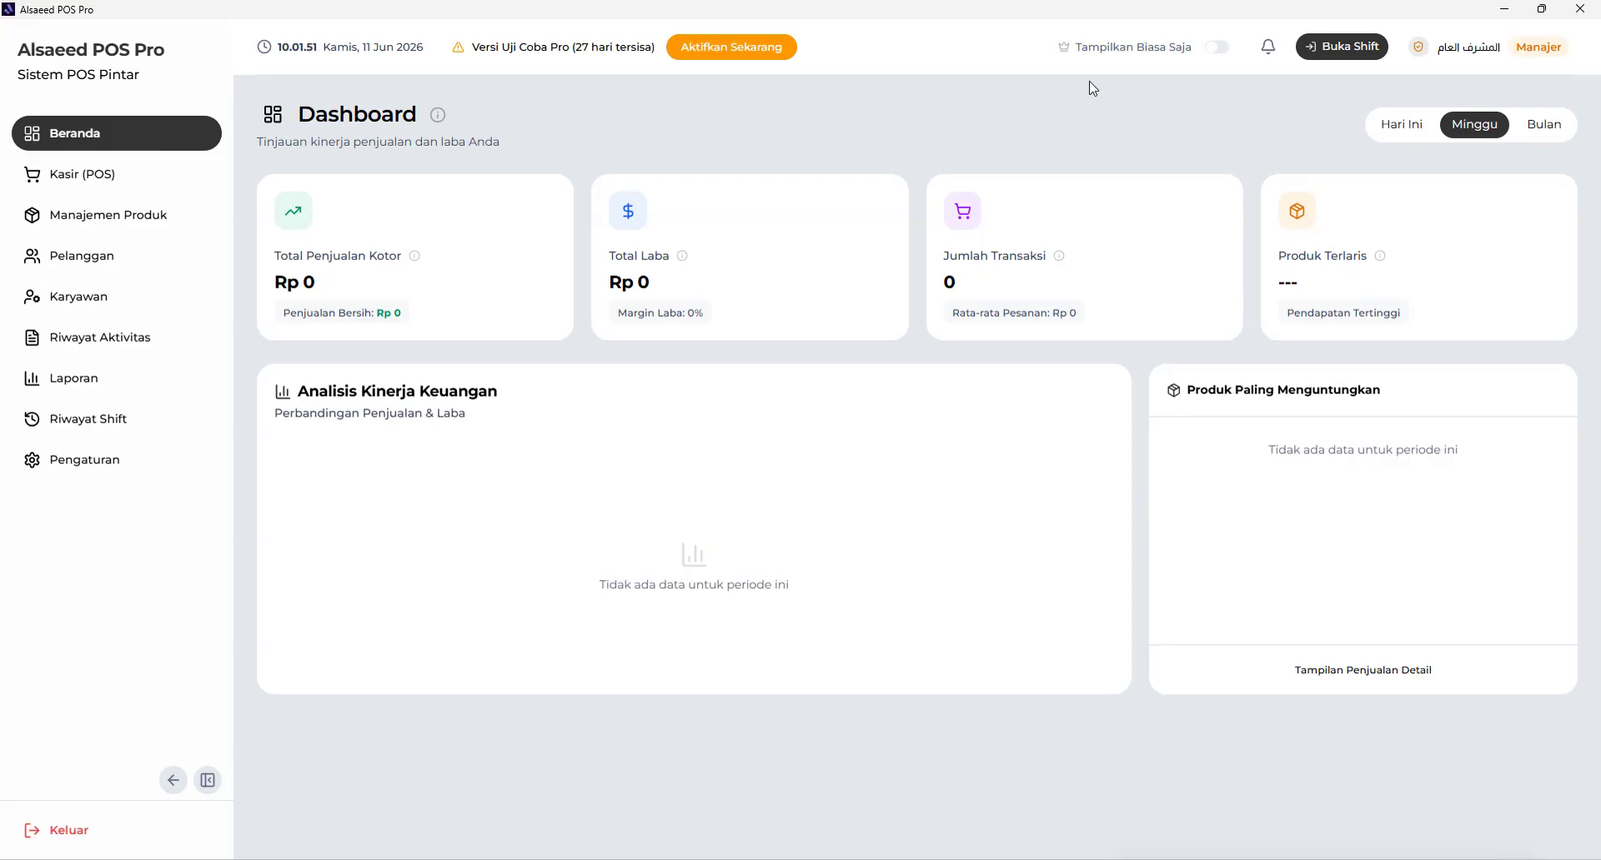
# Step: Switch the advanced features display on and off repeatedly to compare both views, ending with basic features only
pyautogui.click(1217, 47)
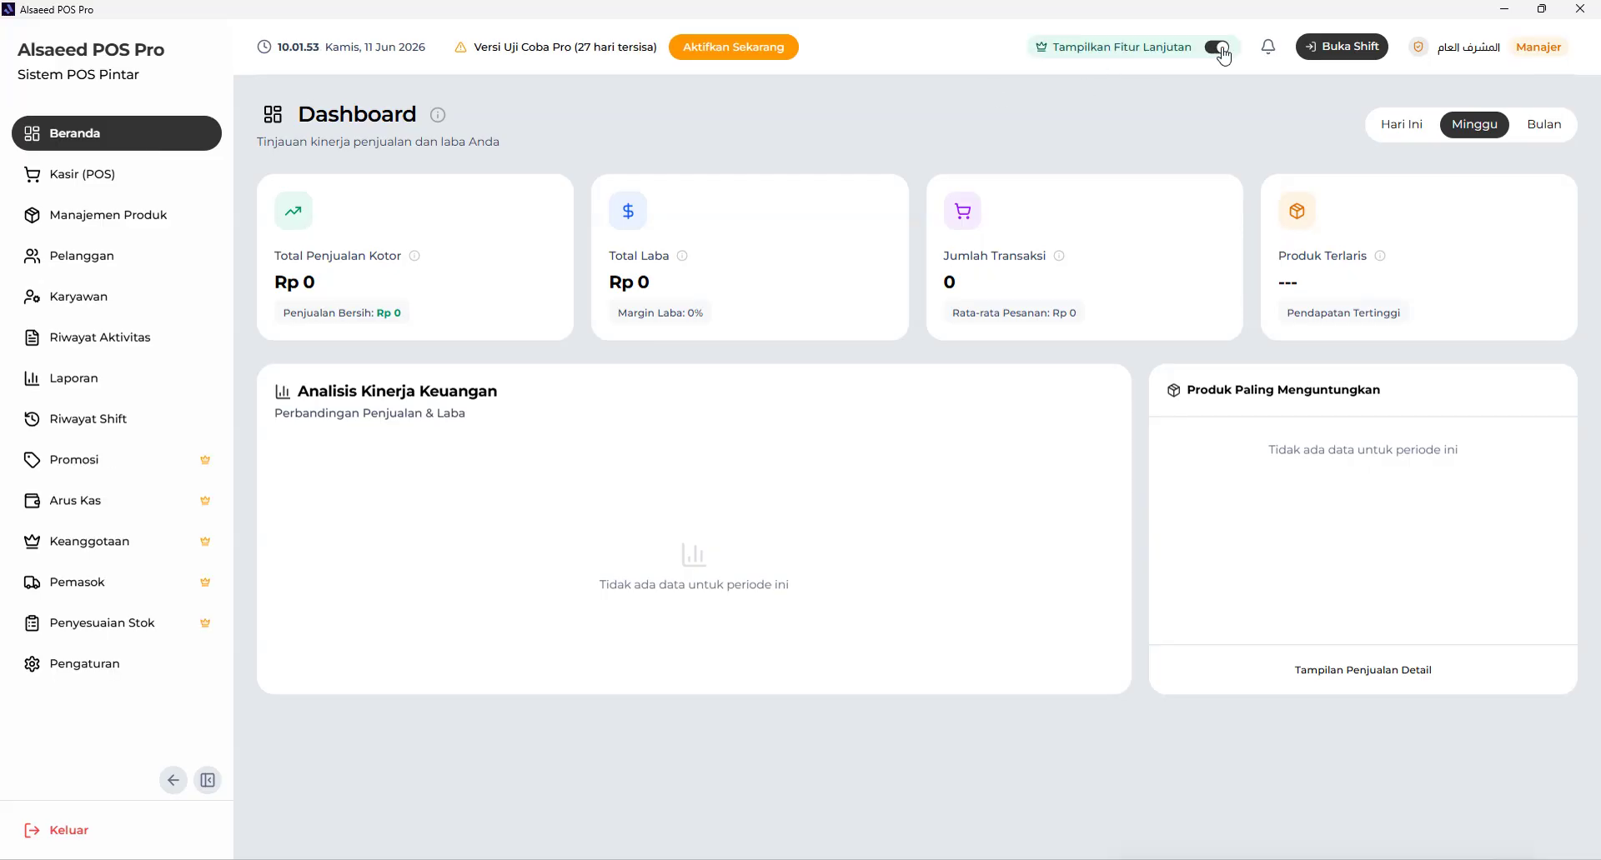
pyautogui.click(1218, 47)
pyautogui.click(1219, 48)
pyautogui.click(1220, 49)
pyautogui.click(1220, 48)
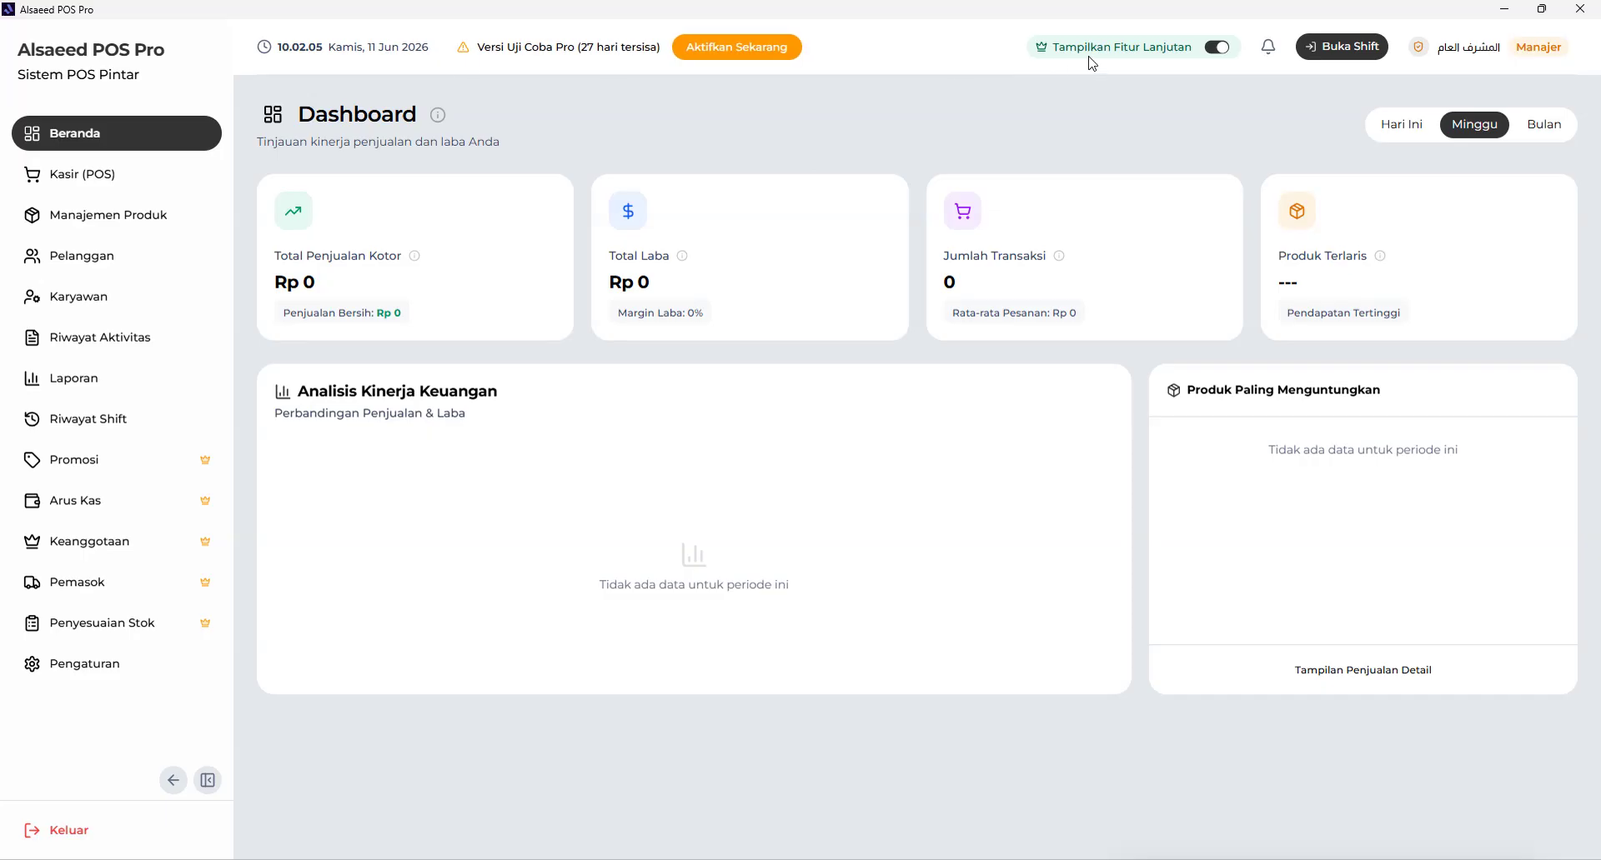
pyautogui.click(1217, 48)
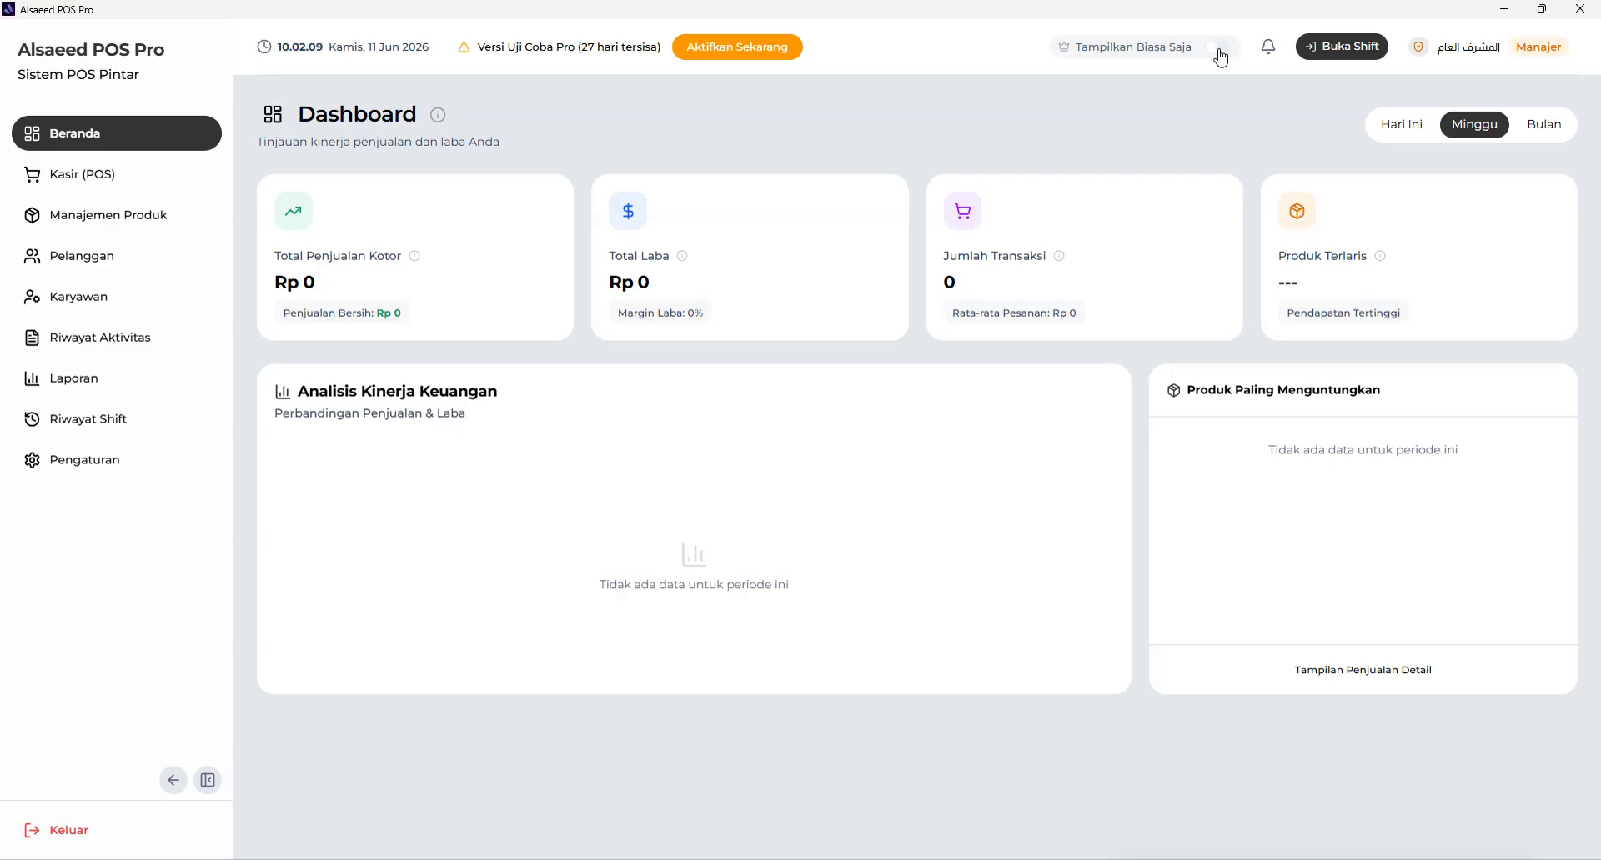
pyautogui.click(1217, 50)
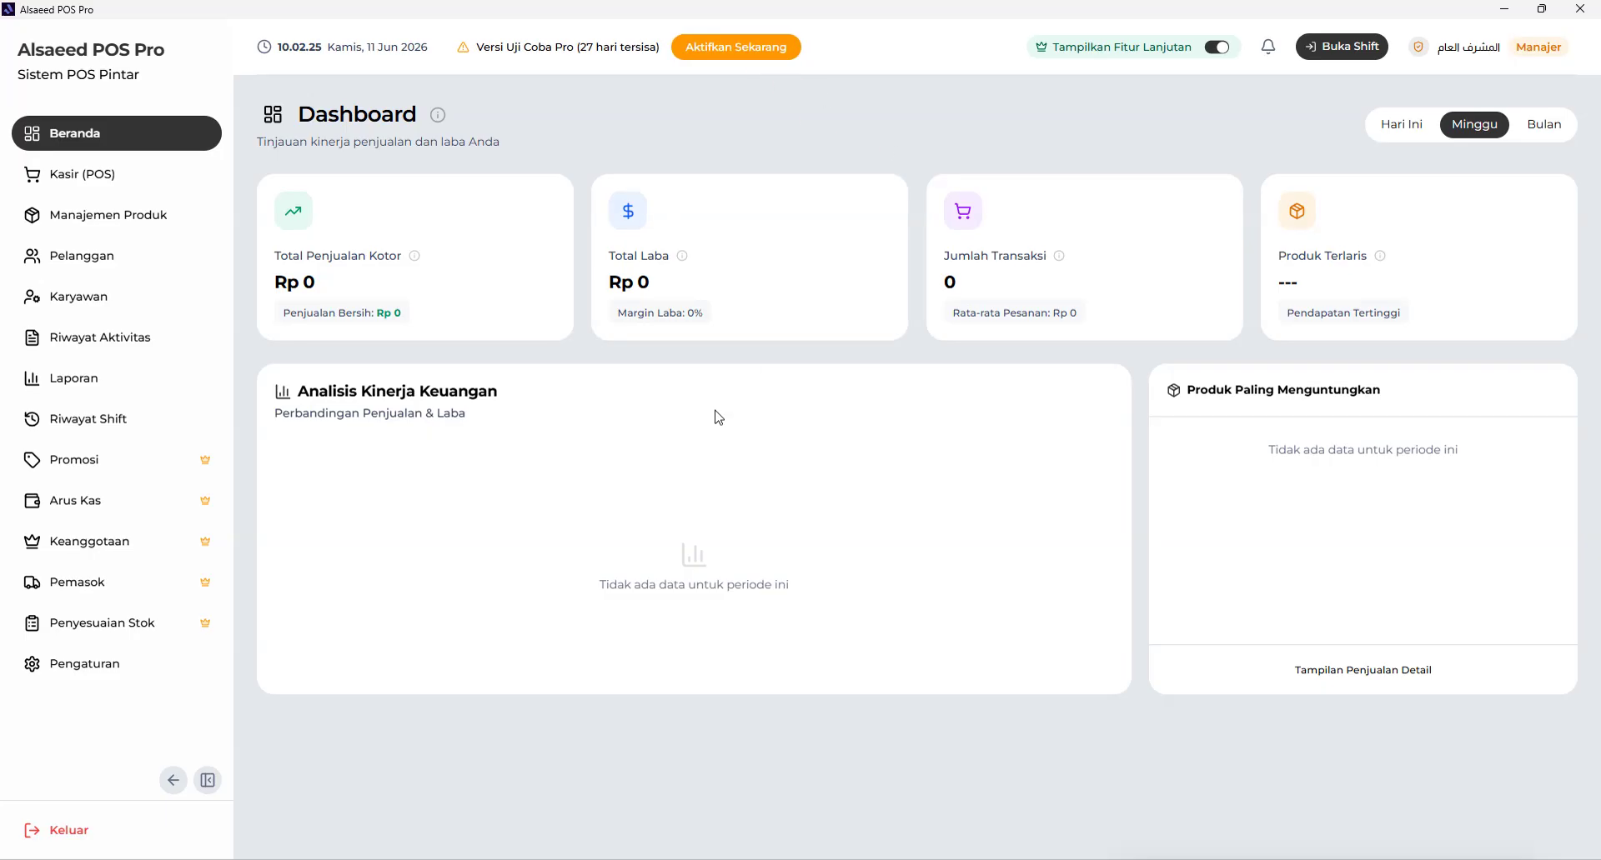
pyautogui.click(1217, 48)
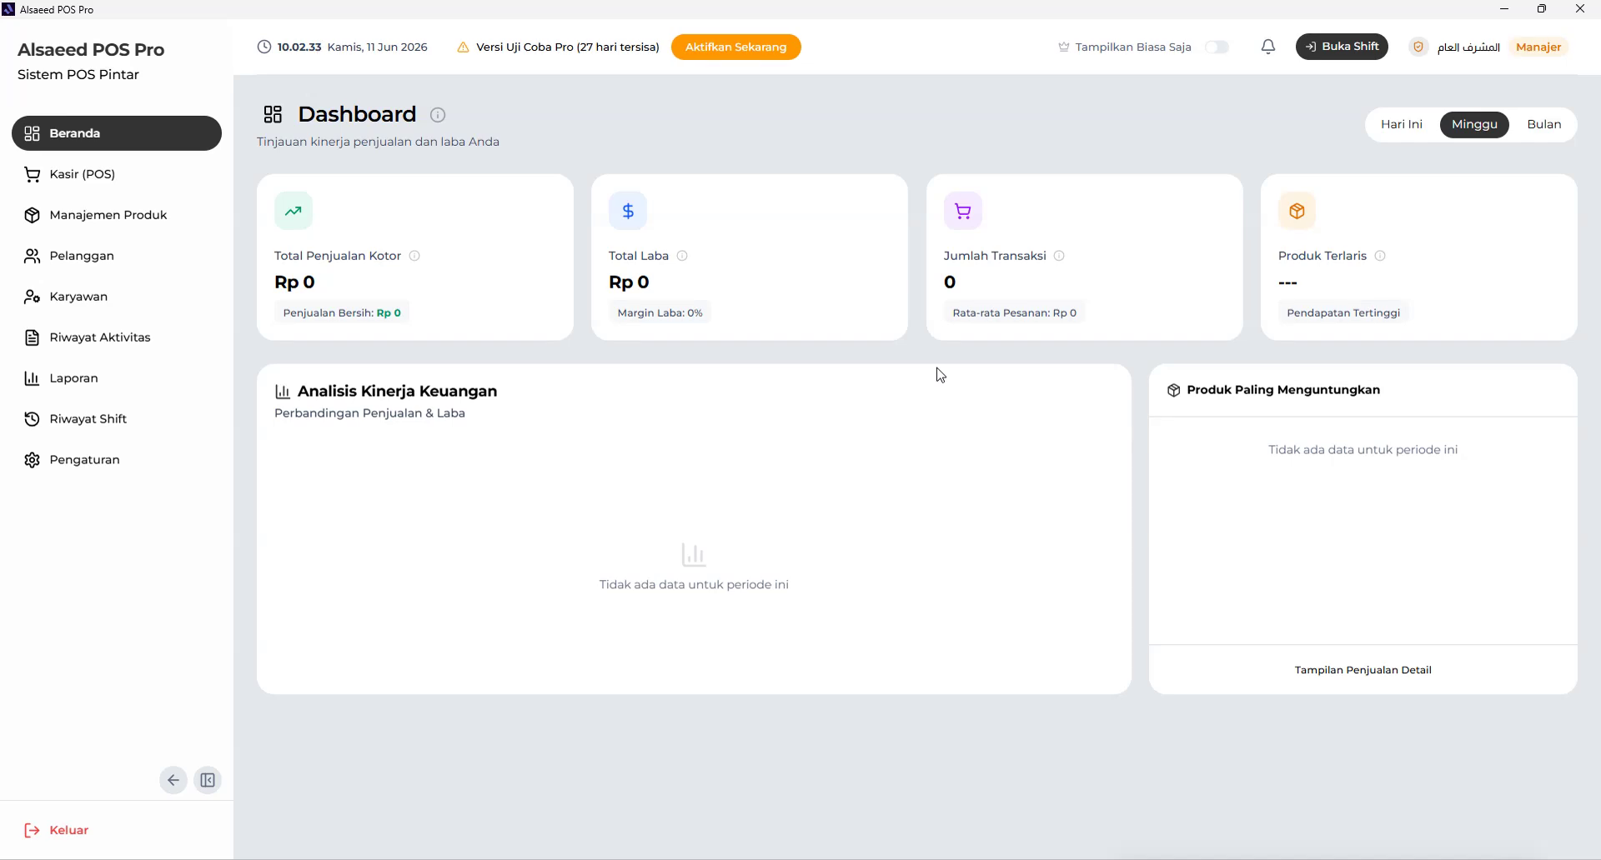
# Step: Check the notifications and review the staff roles on the employee management page, returning to the dashboard
pyautogui.click(1273, 53)
pyautogui.click(893, 558)
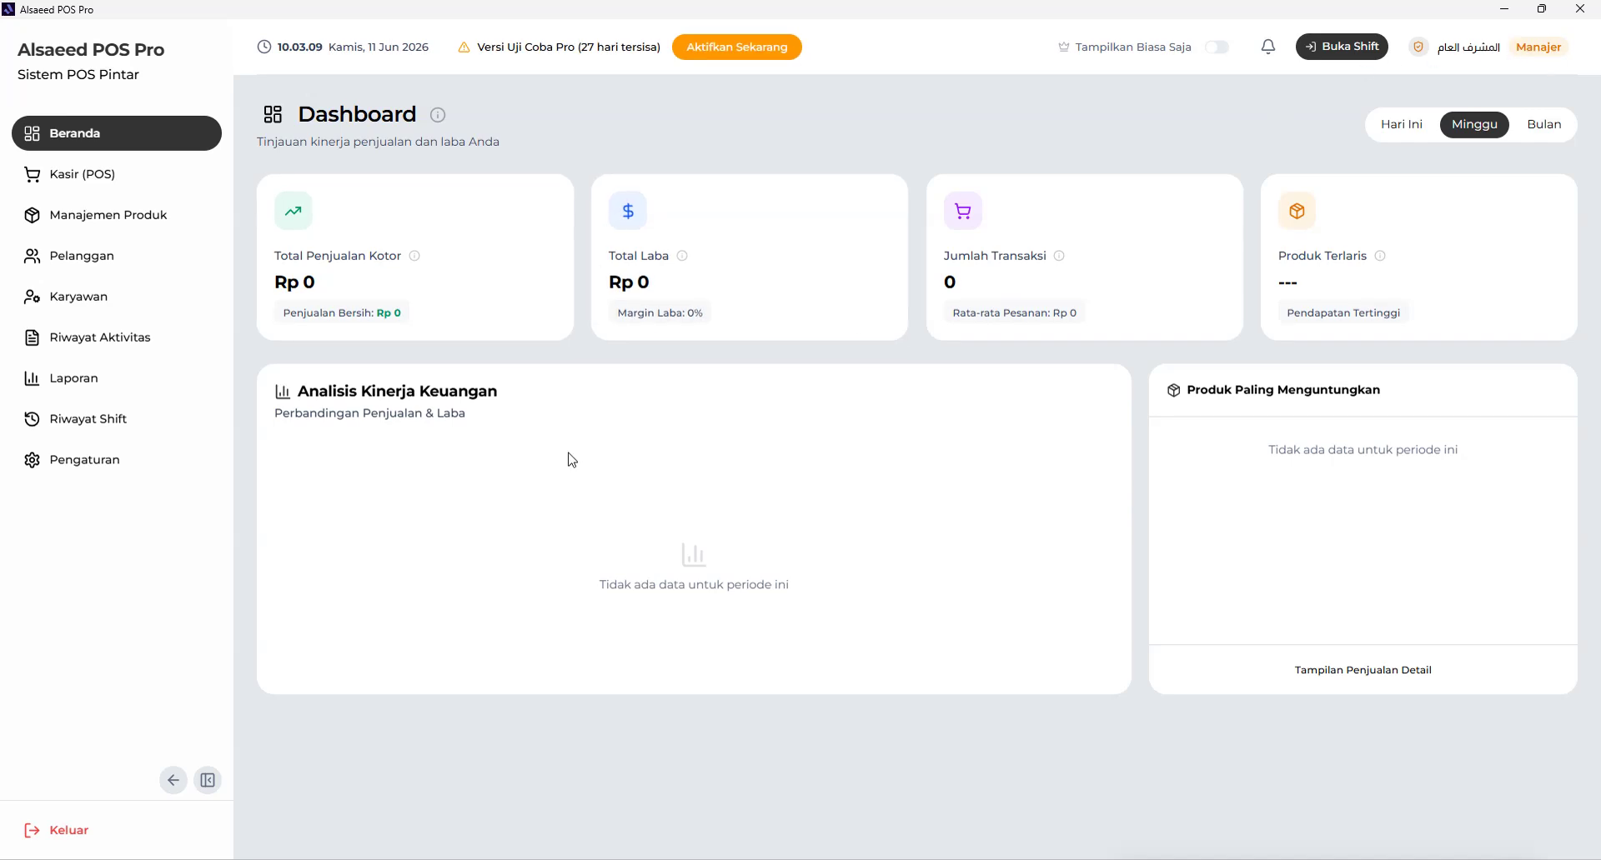
pyautogui.click(136, 299)
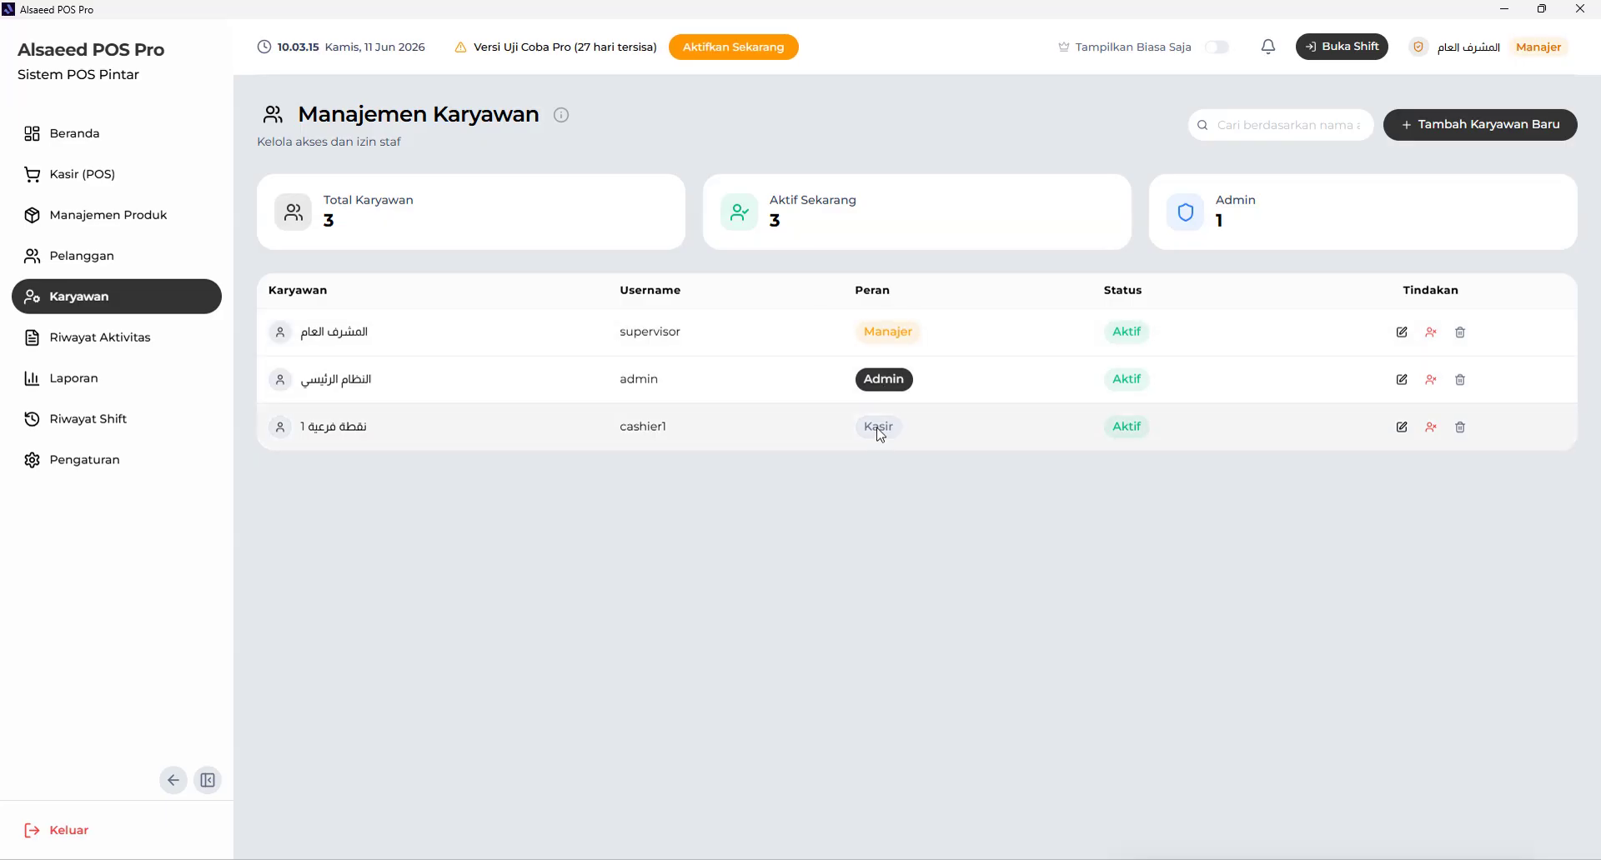
pyautogui.click(150, 145)
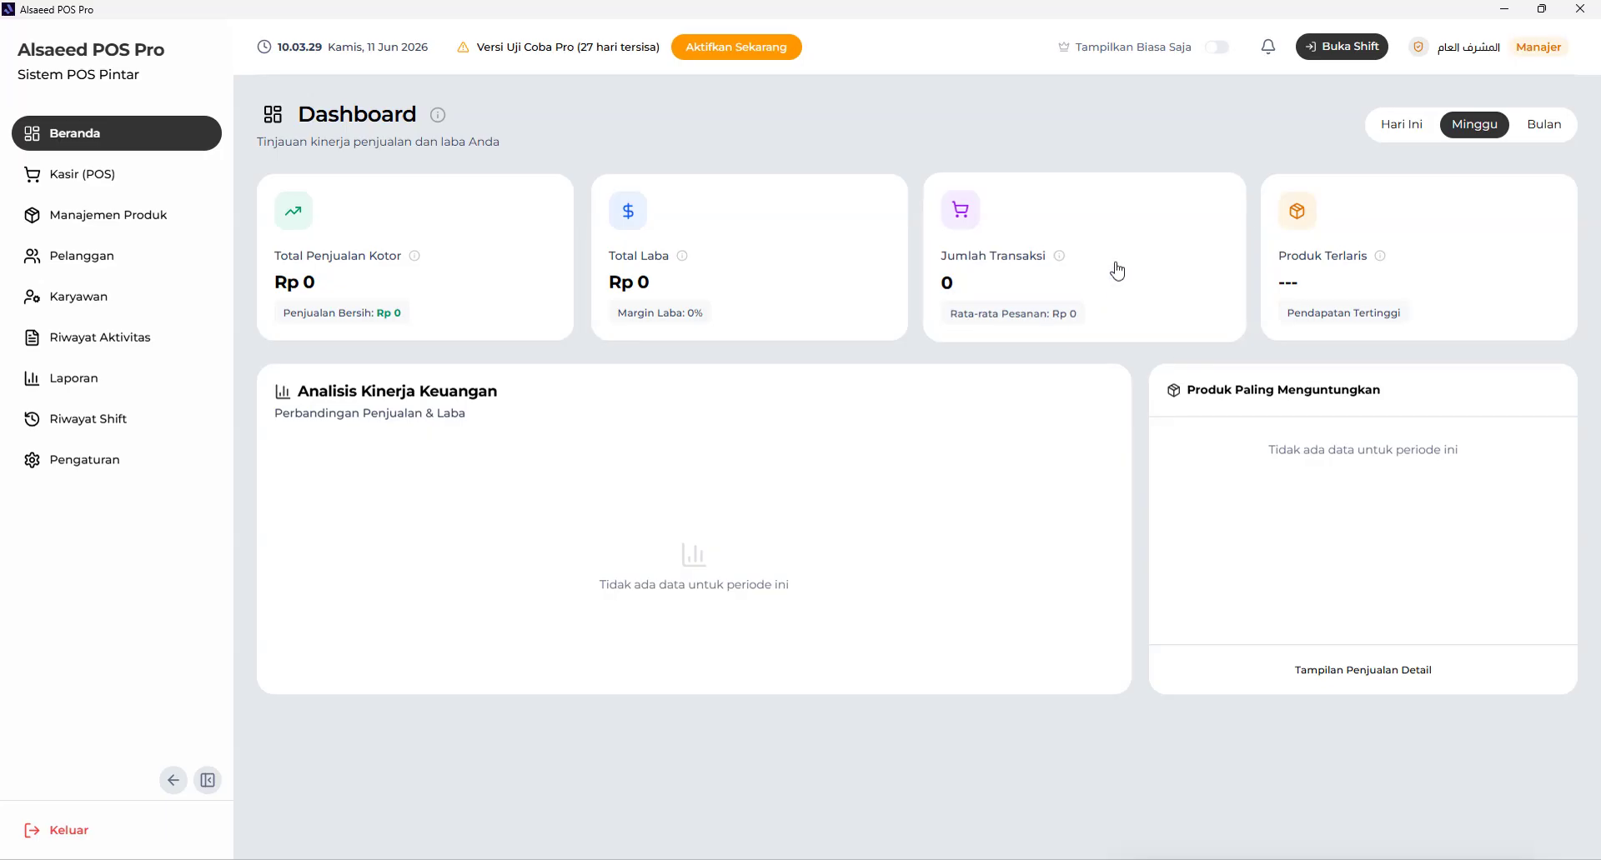
# Step: Read the explanations of the Jumlah Transaksi and Total Laba dashboard cards, closing each one
pyautogui.click(1058, 258)
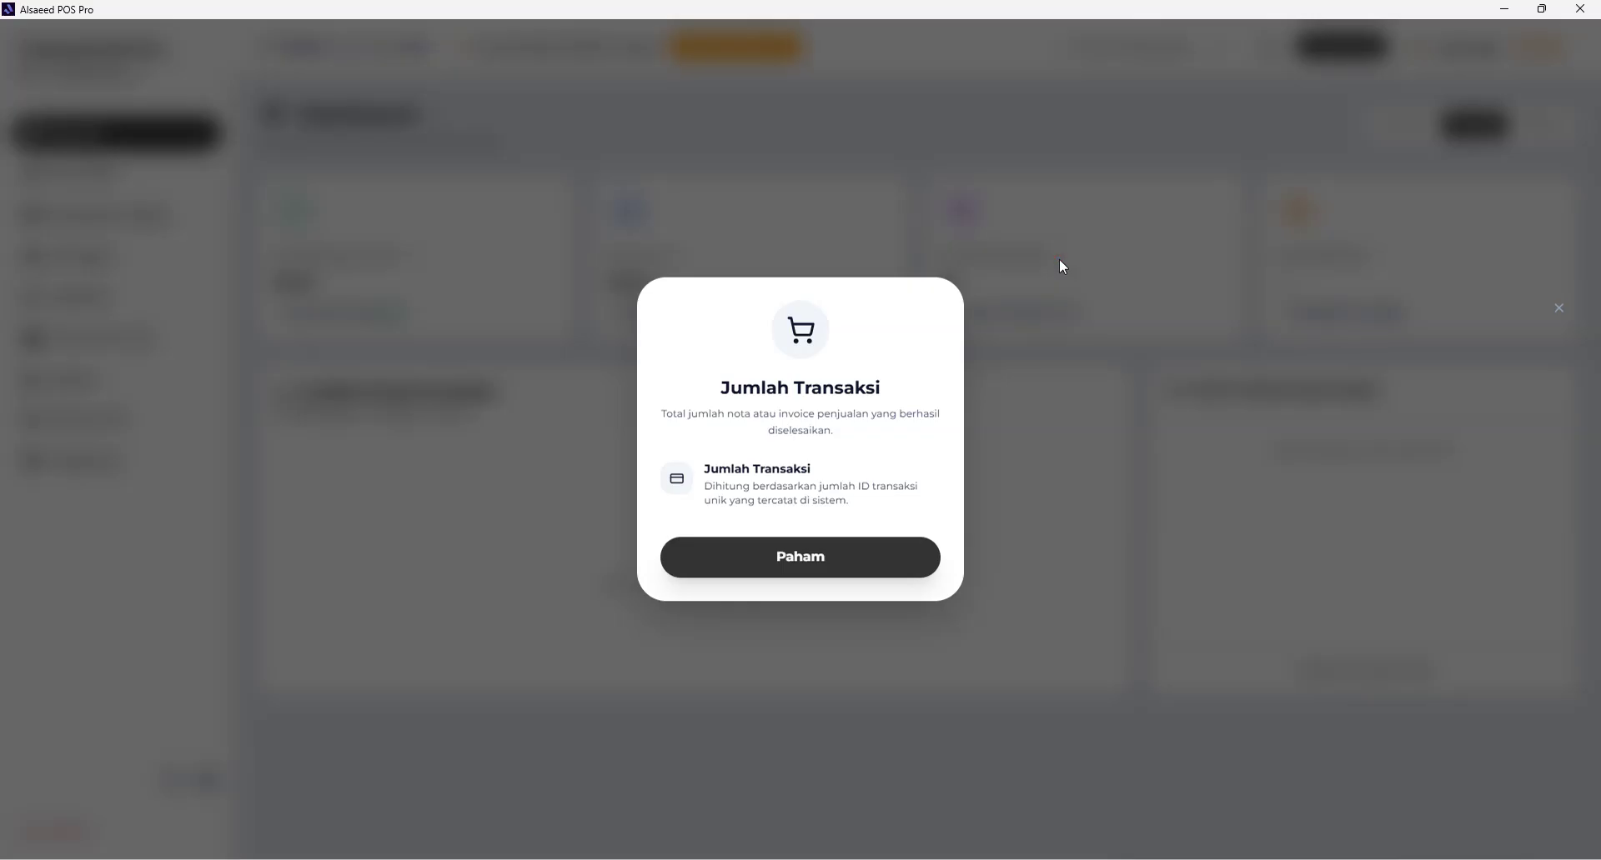
pyautogui.click(842, 559)
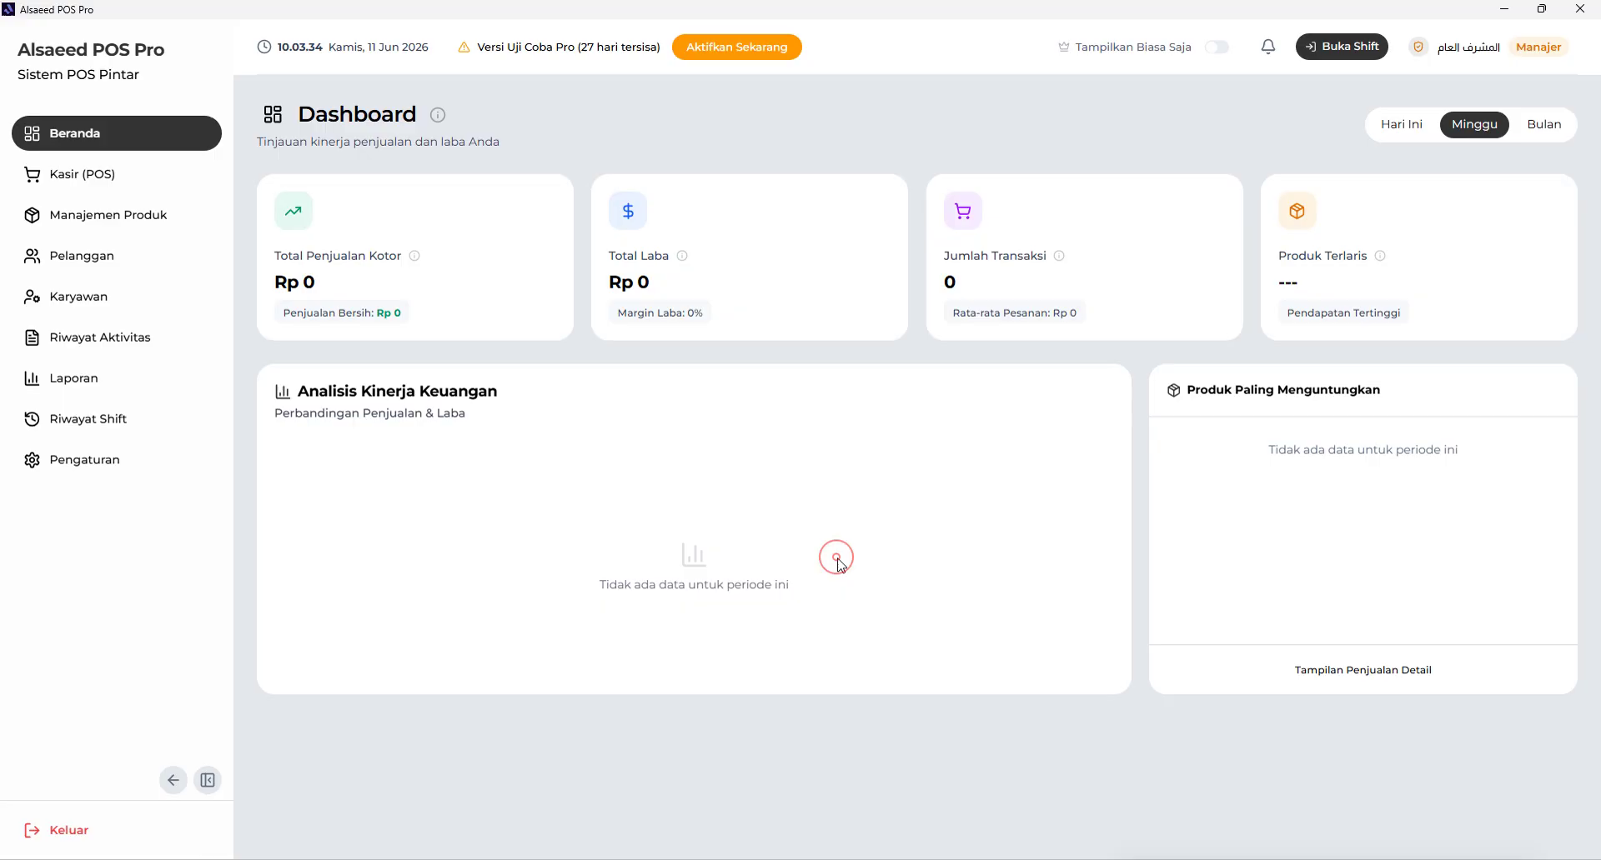
pyautogui.click(1061, 259)
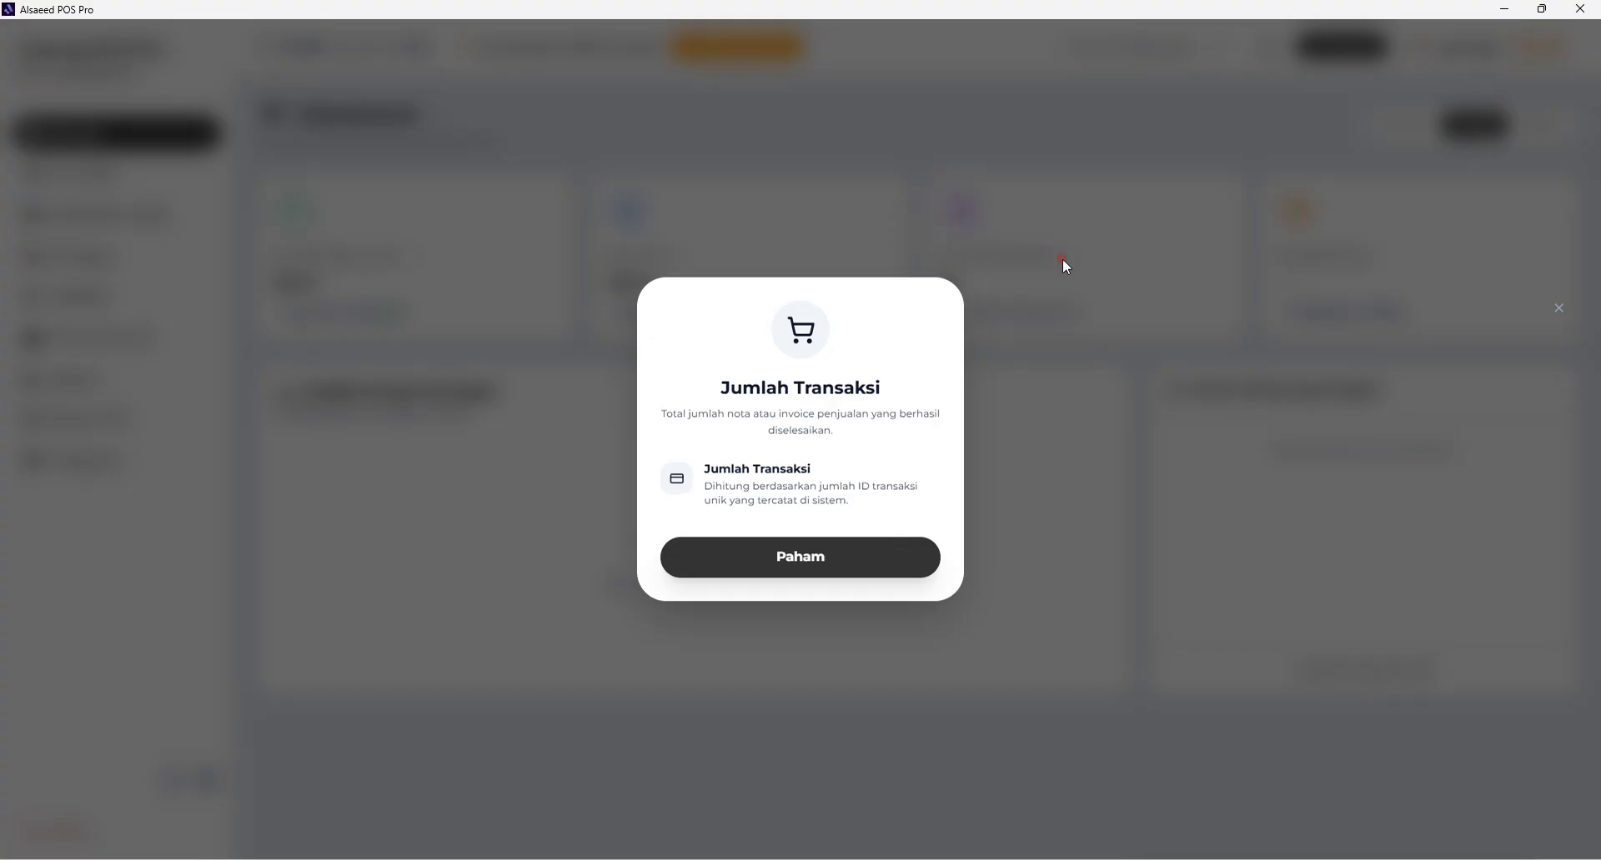
pyautogui.click(766, 551)
pyautogui.click(680, 252)
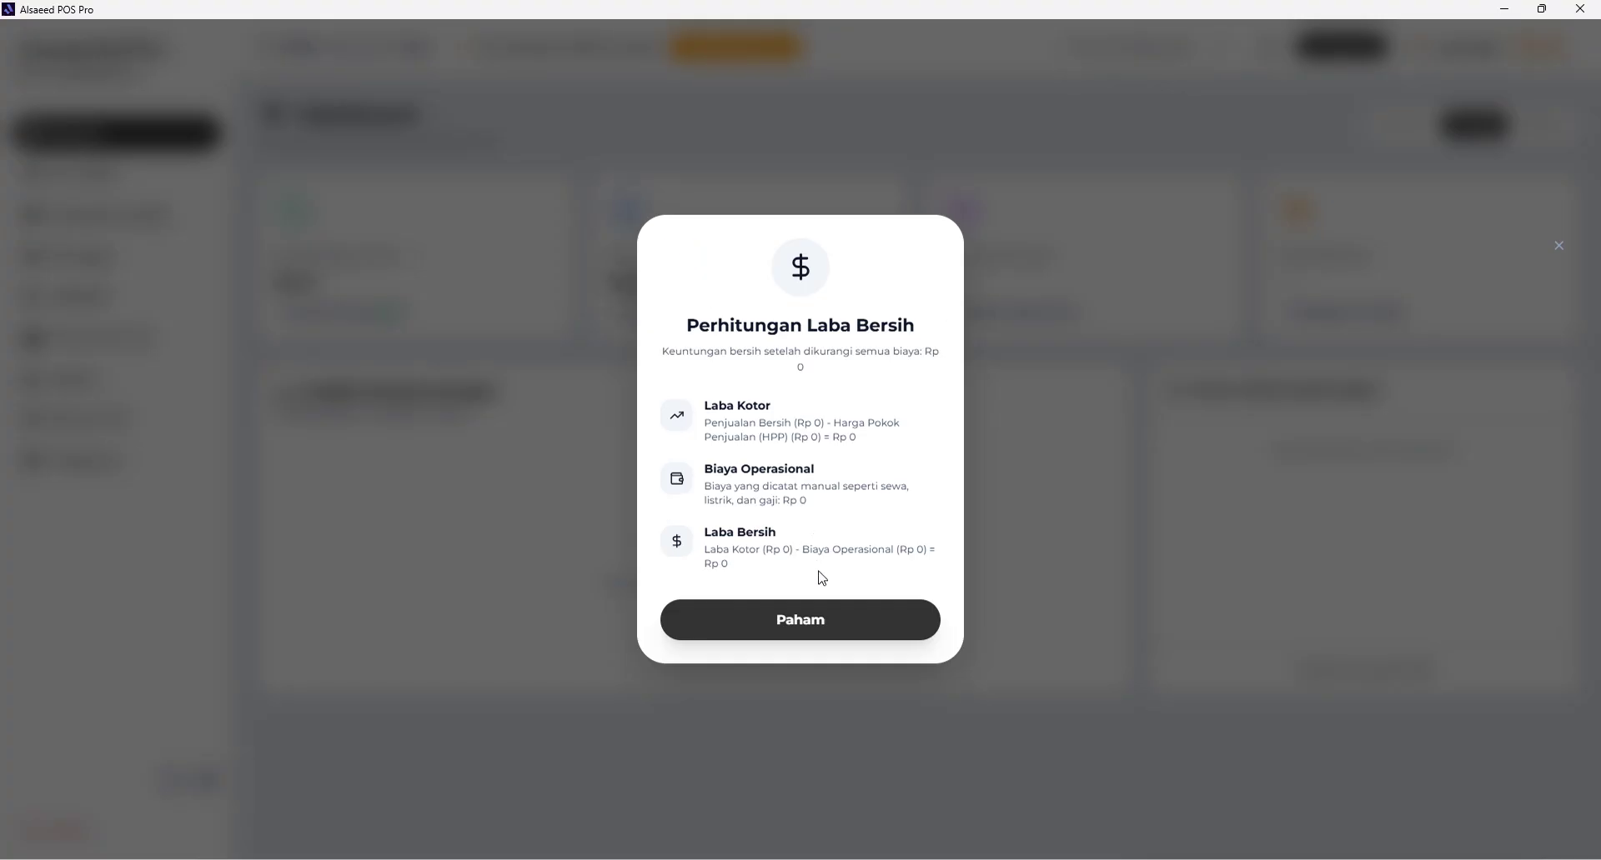
pyautogui.click(823, 614)
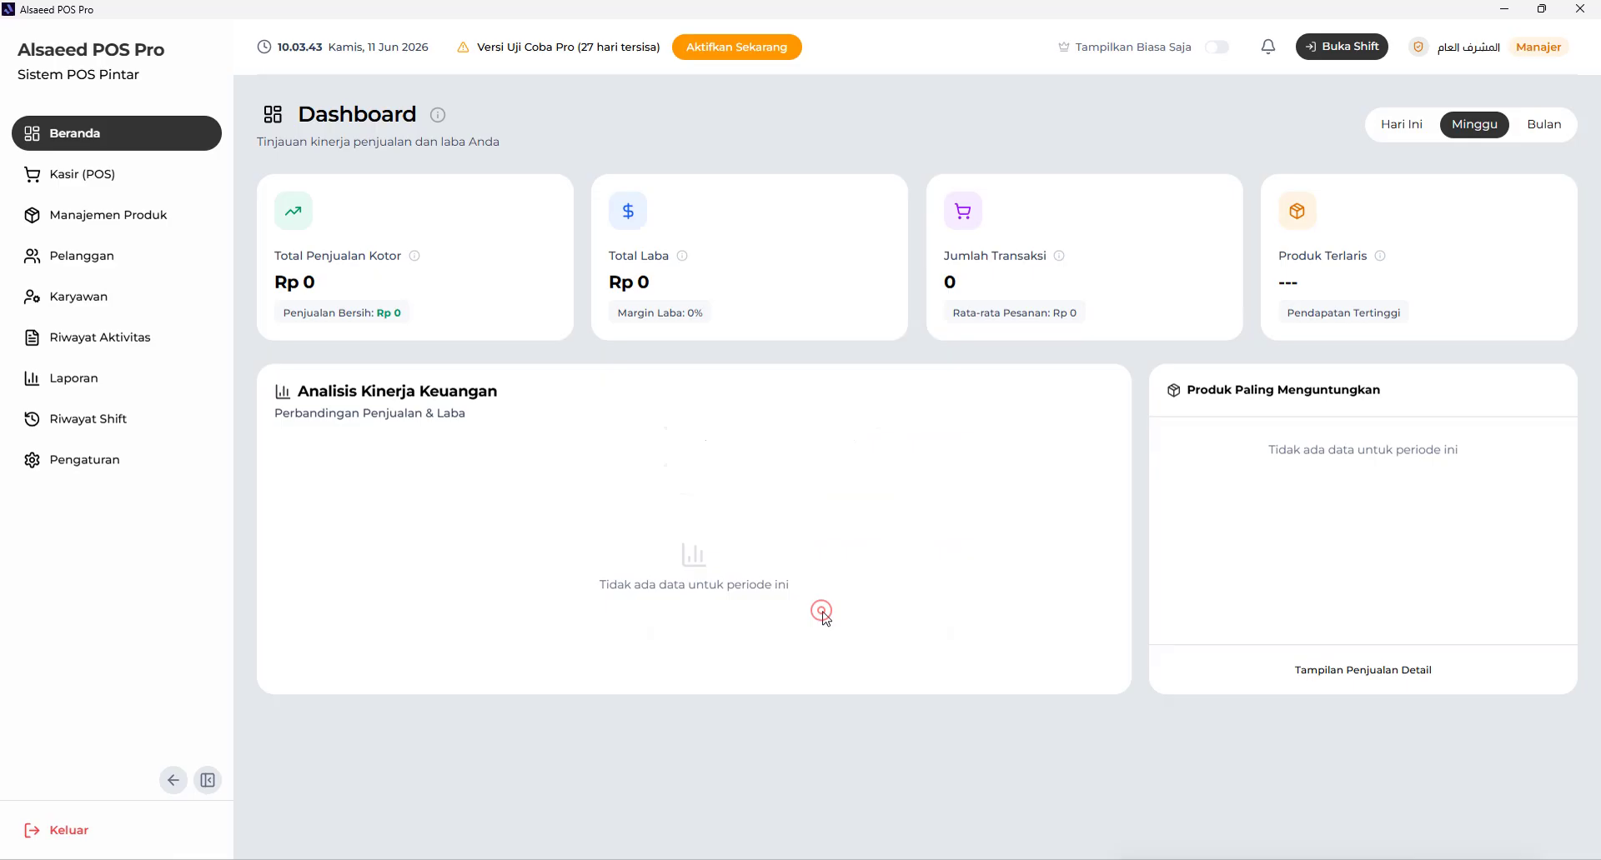
# Step: Read the explanations of the Total Penjualan Kotor and Produk Terlaris dashboard cards
pyautogui.click(415, 255)
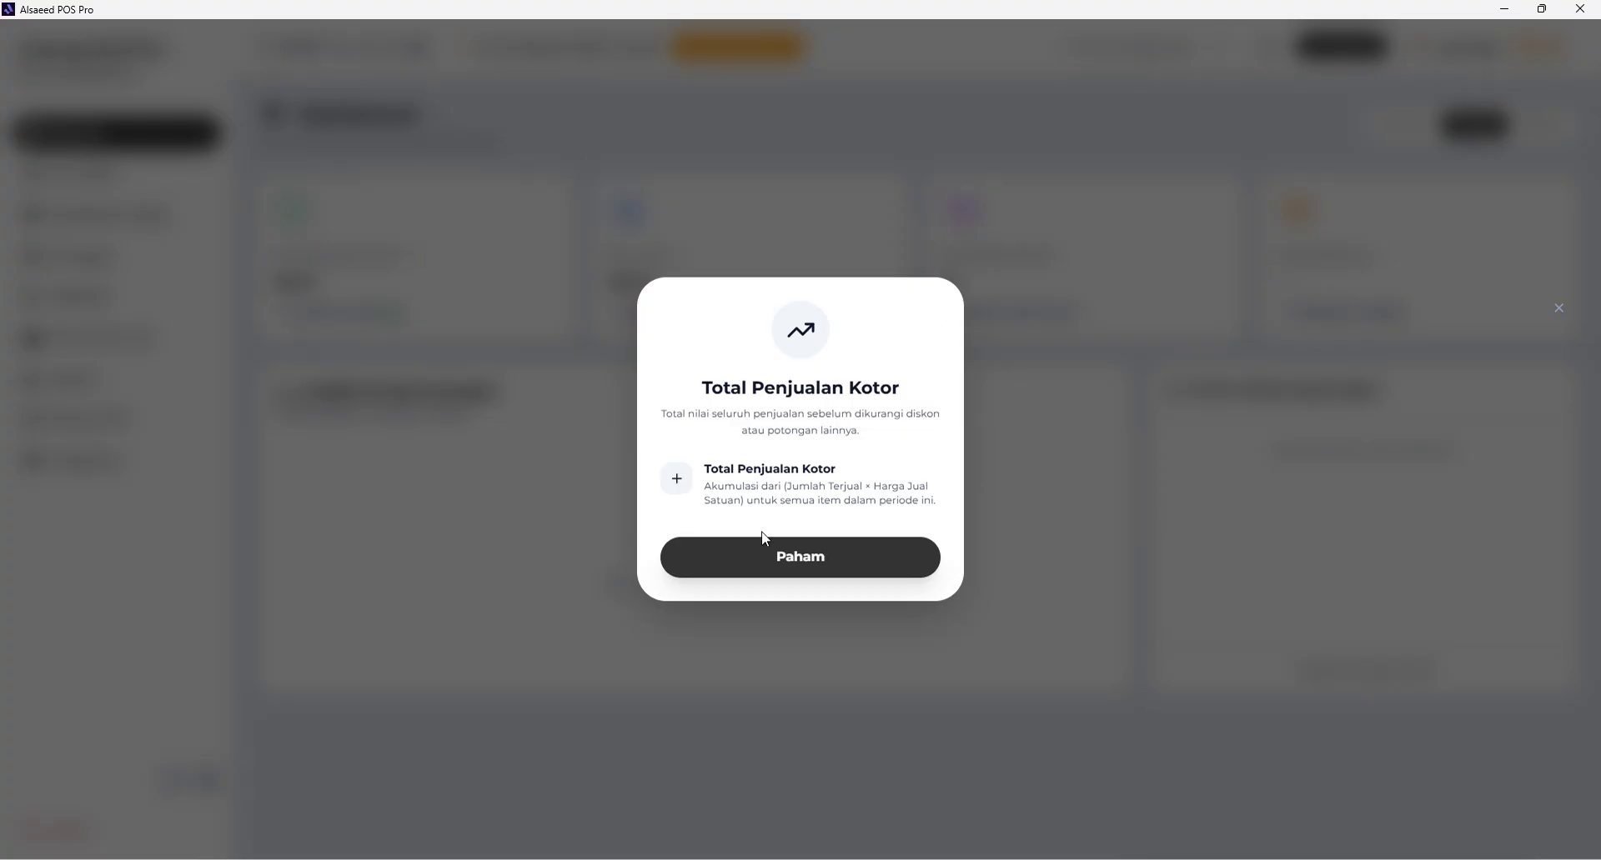
pyautogui.click(782, 554)
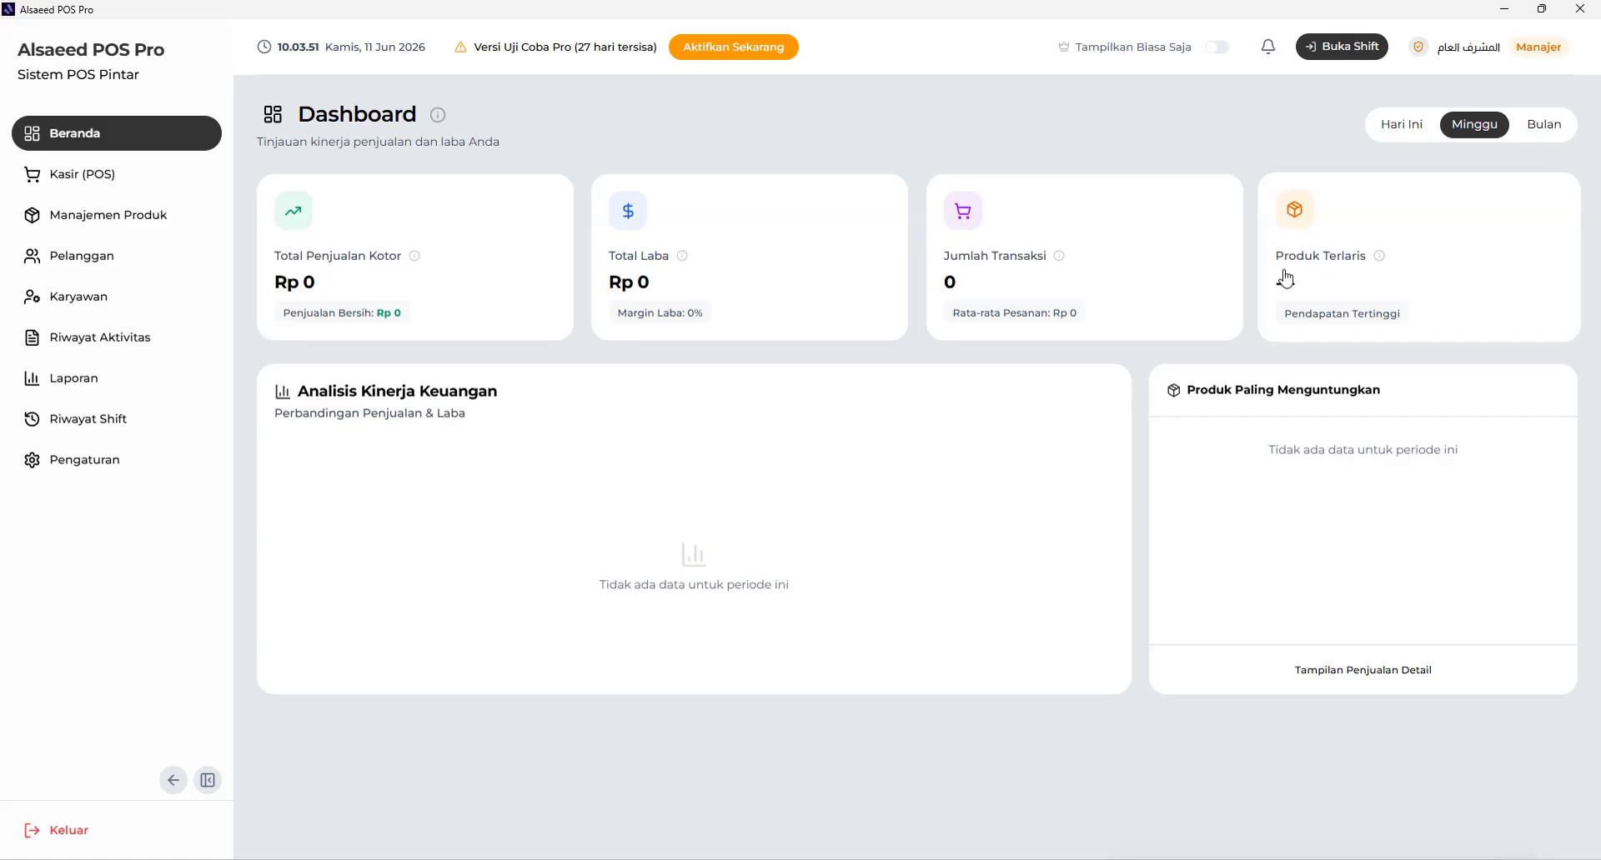
pyautogui.click(1380, 258)
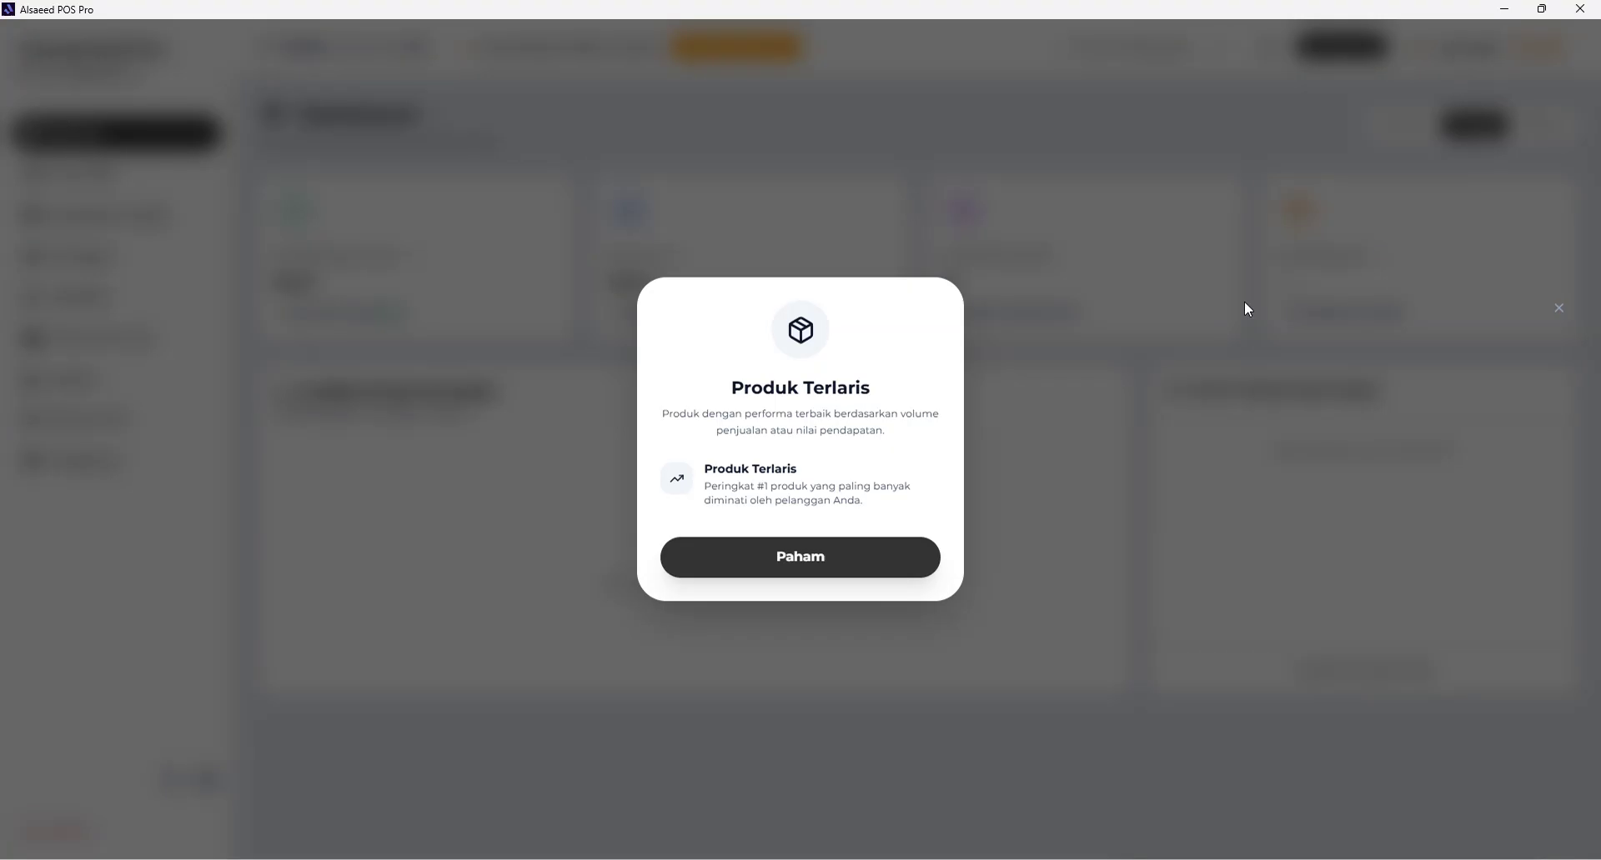
# Step: Close the Produk Terlaris explanation and compare the dashboard's Hari Ini, Minggu and Bulan periods, returning to Minggu
pyautogui.click(836, 548)
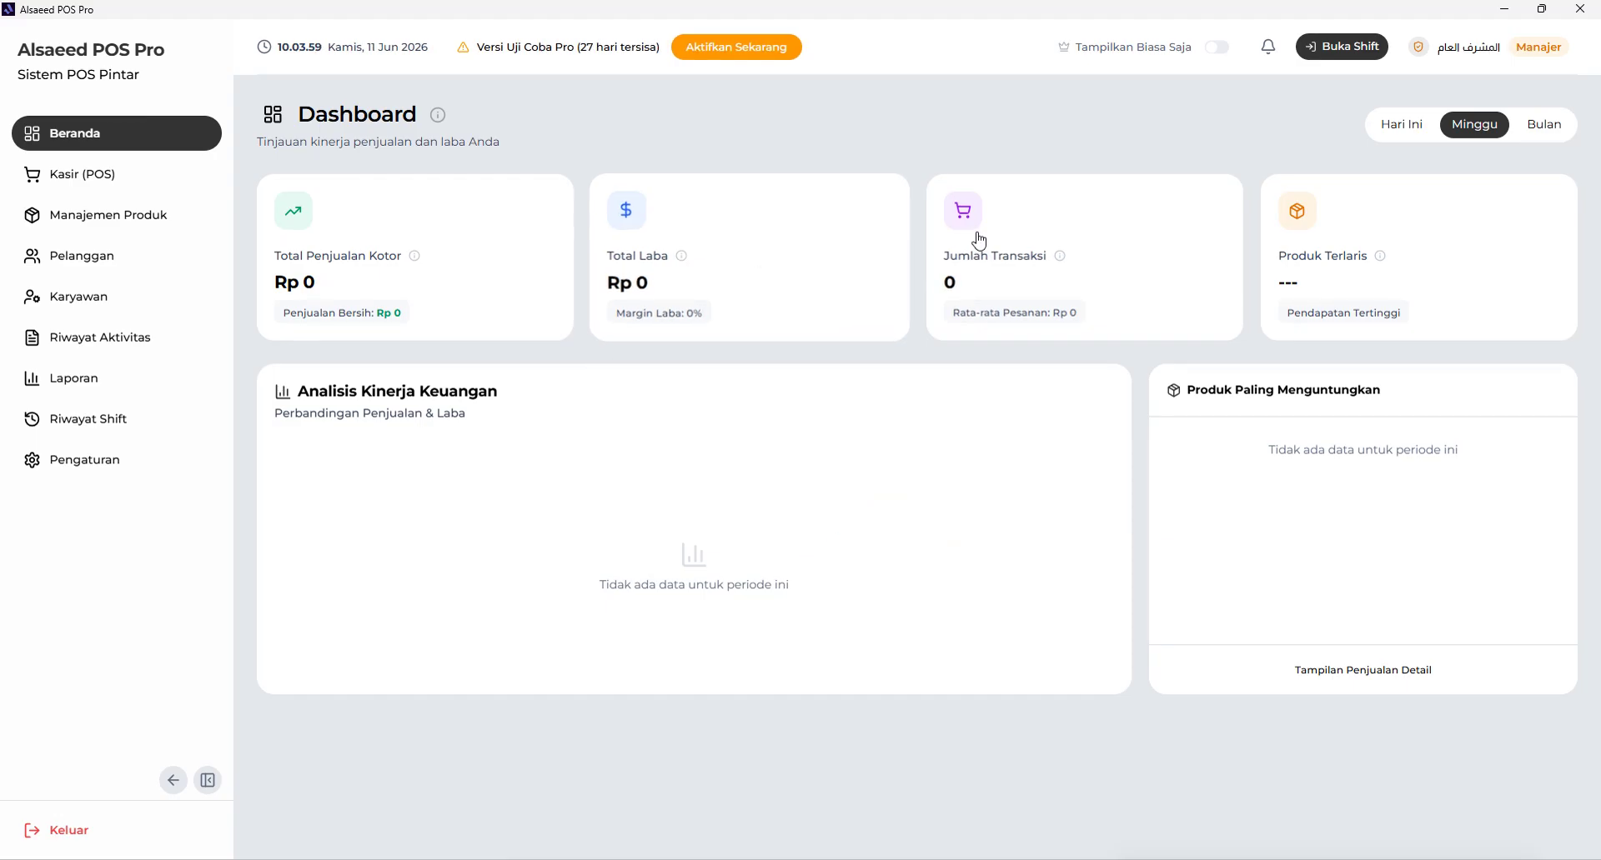
pyautogui.click(1417, 127)
pyautogui.click(1473, 132)
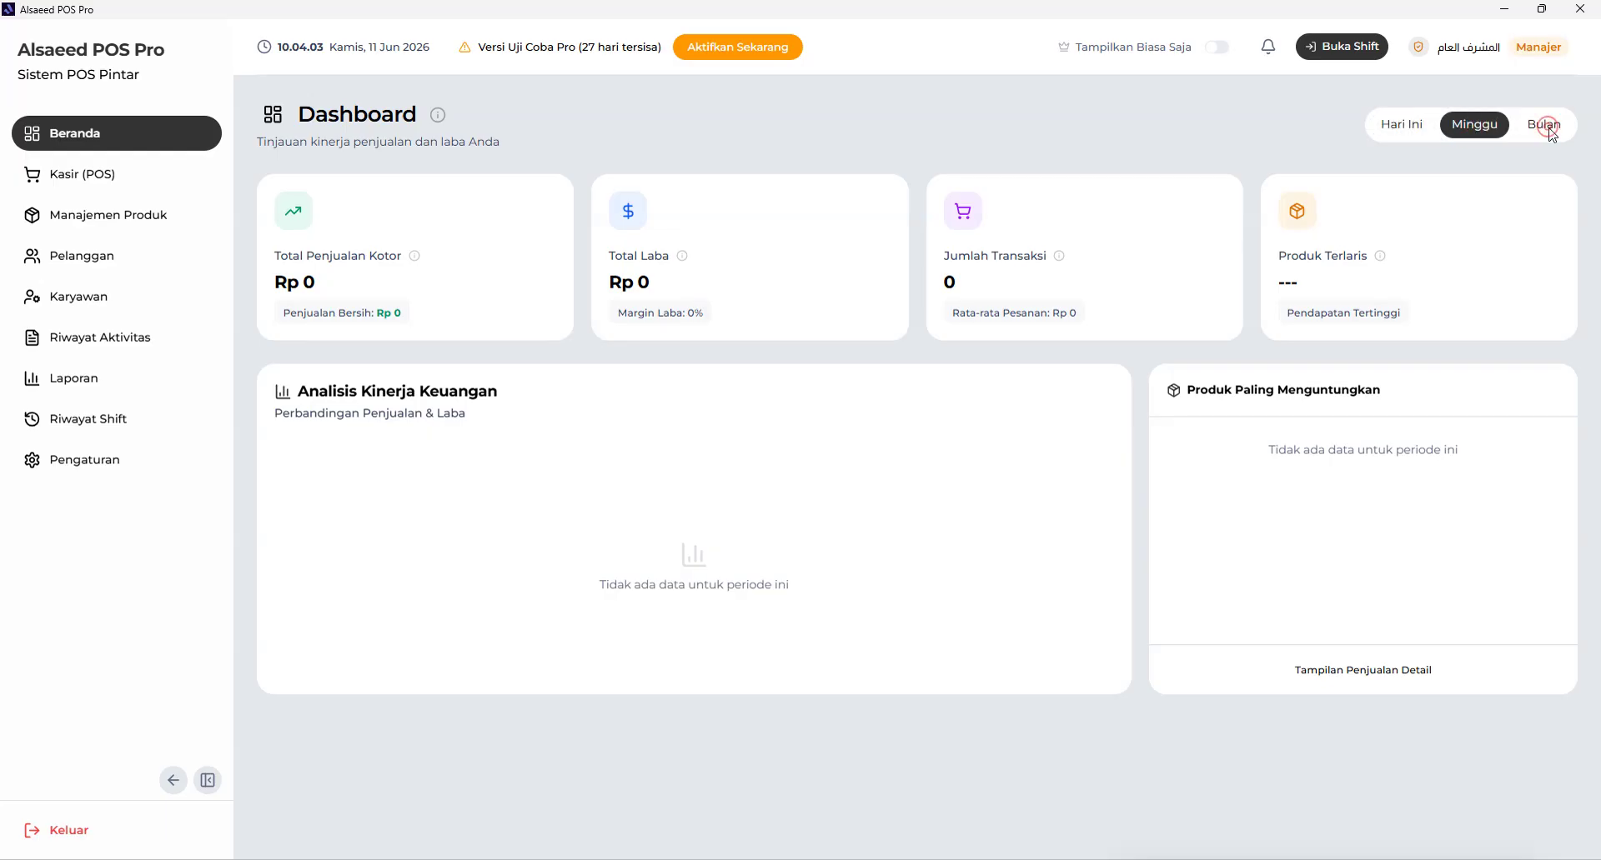
pyautogui.click(1543, 127)
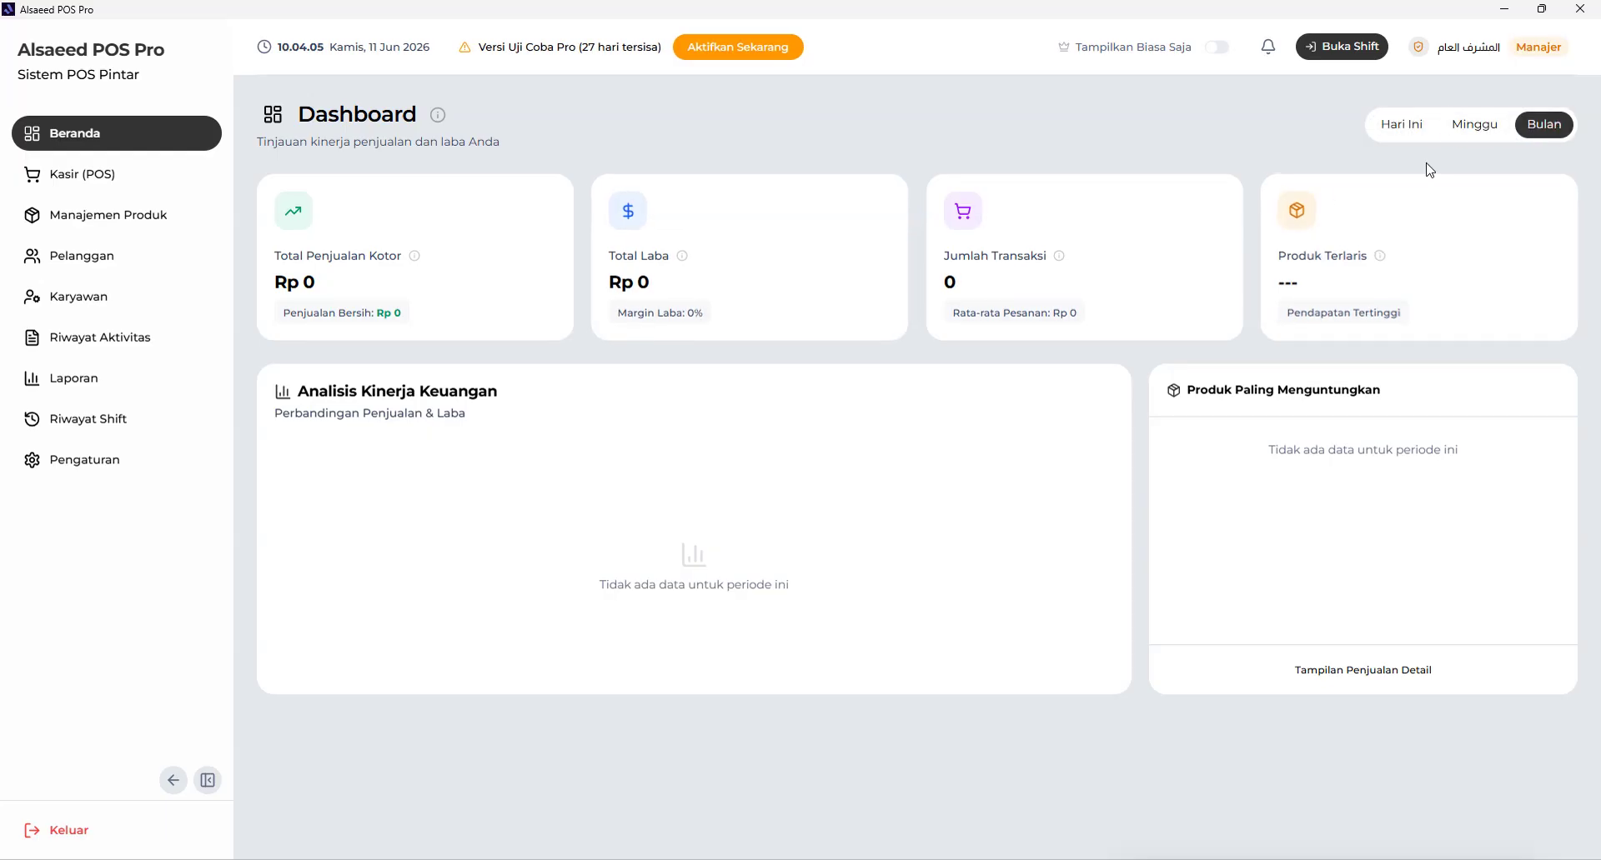
pyautogui.click(1474, 131)
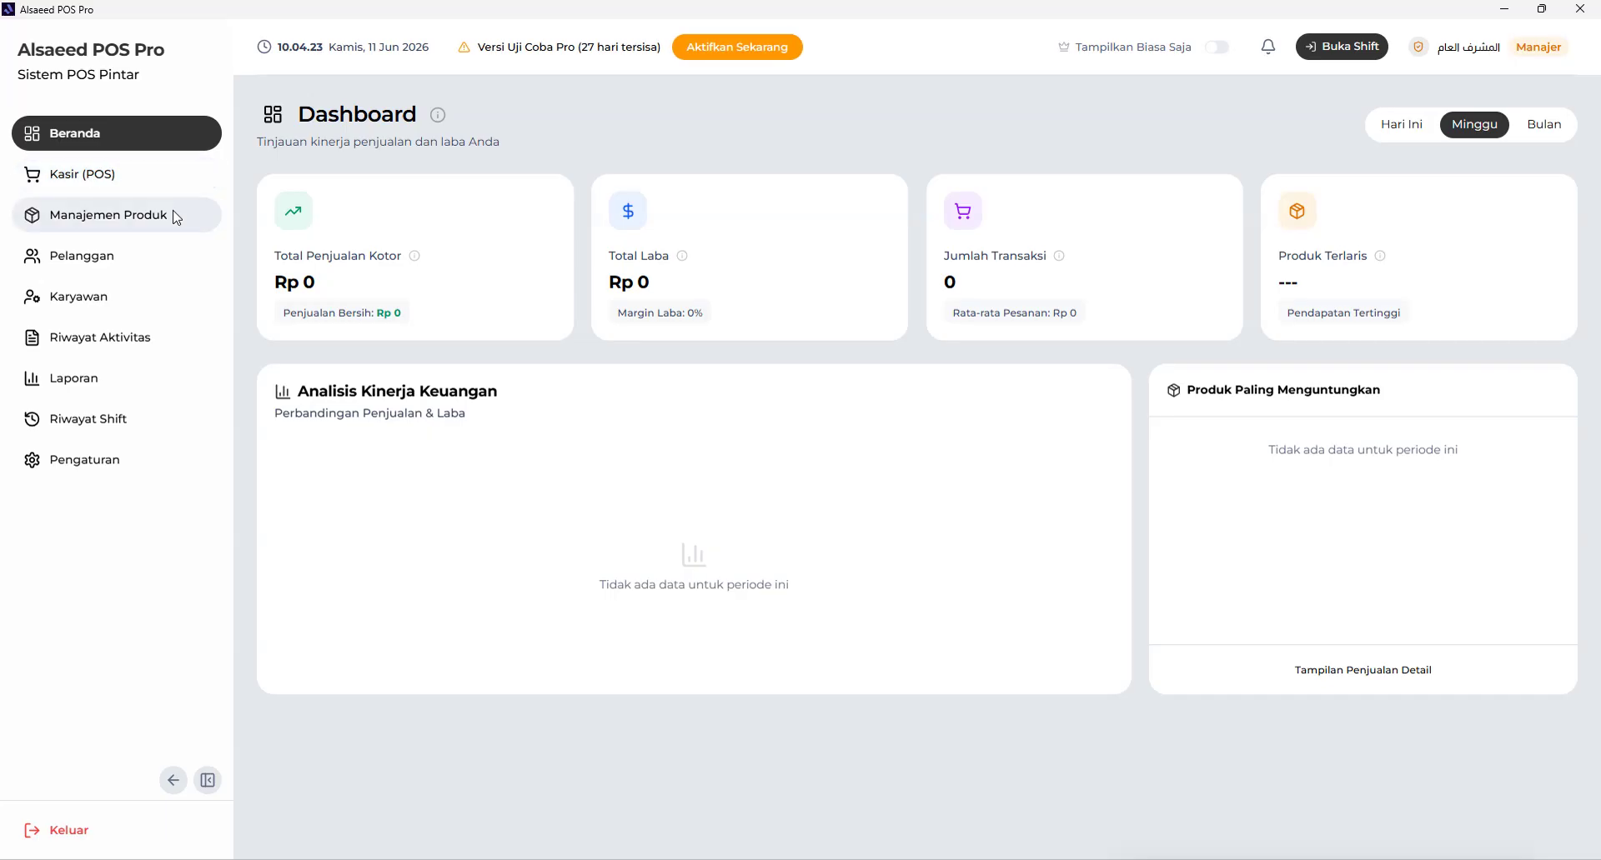
# Step: View the Kasir (POS) page and start a new product in Manajemen Produk
pyautogui.click(171, 180)
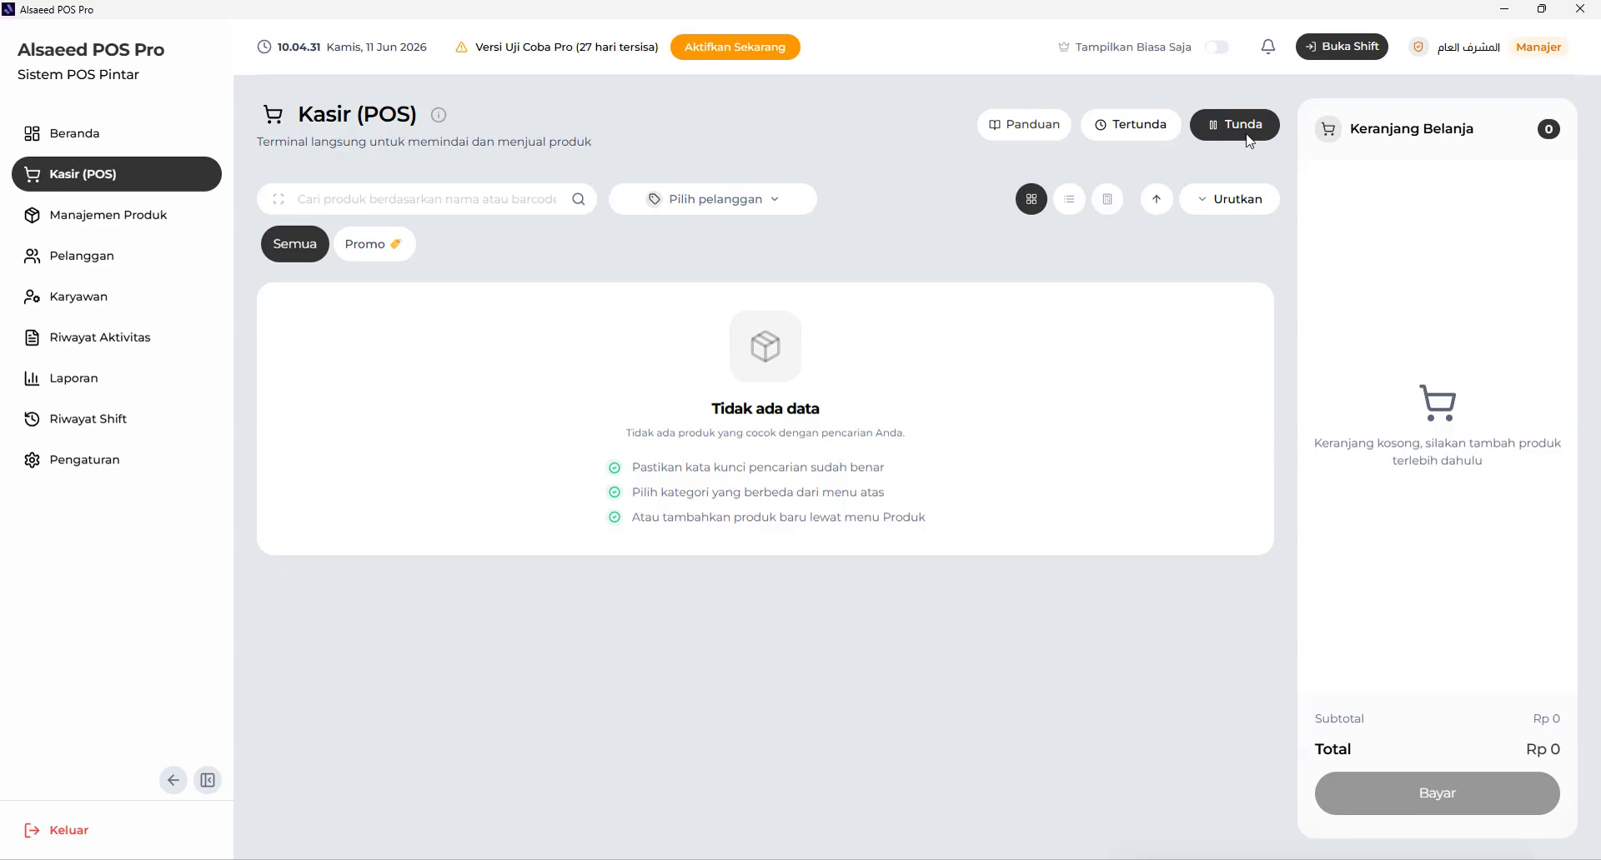
pyautogui.click(52, 210)
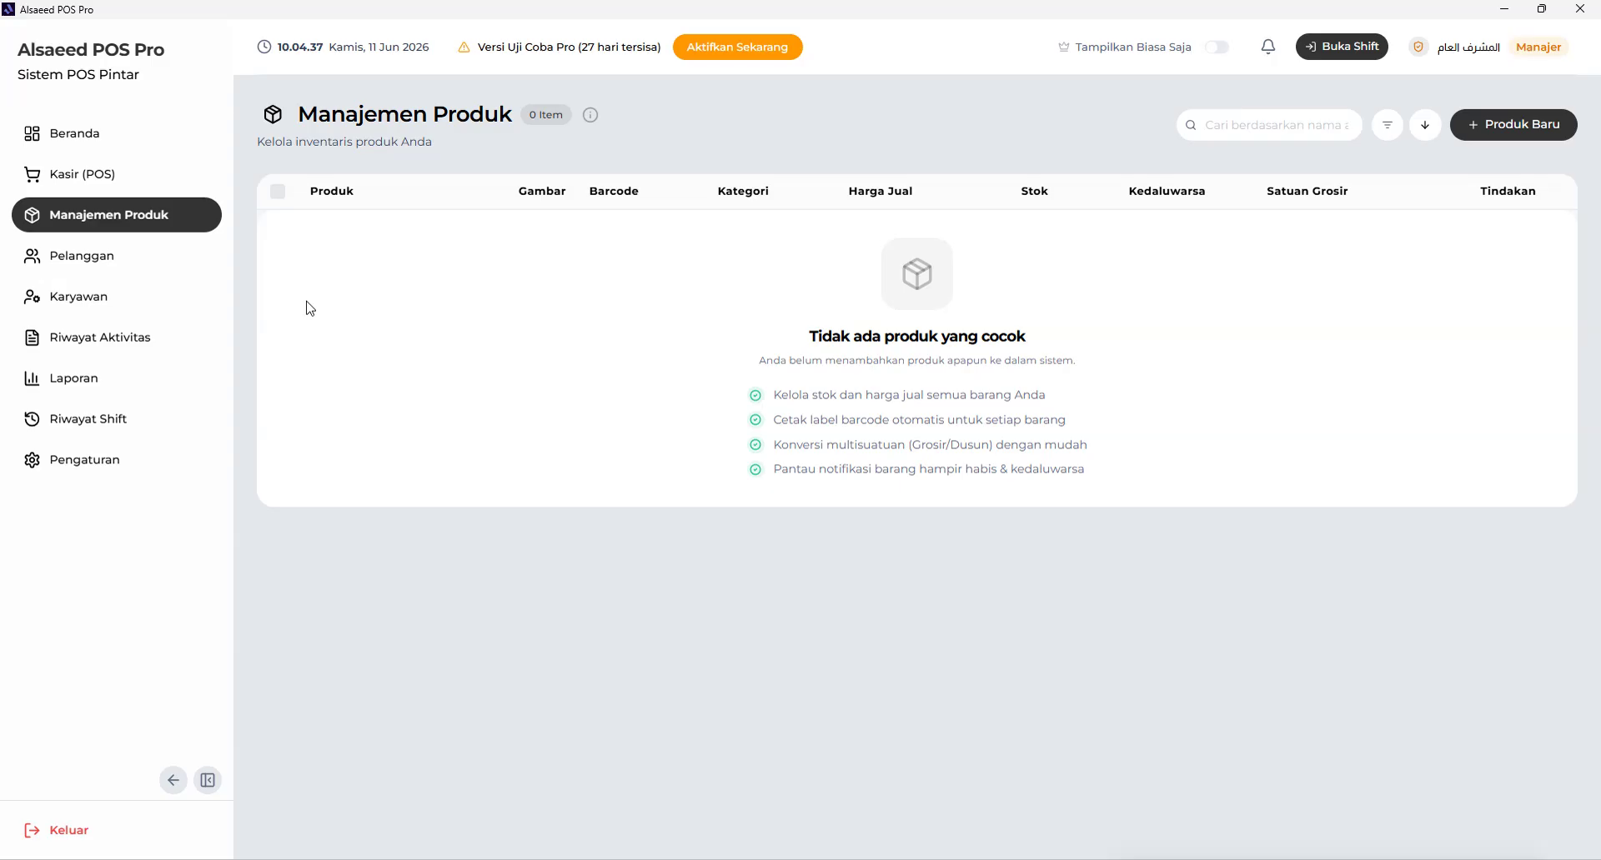
pyautogui.click(1545, 134)
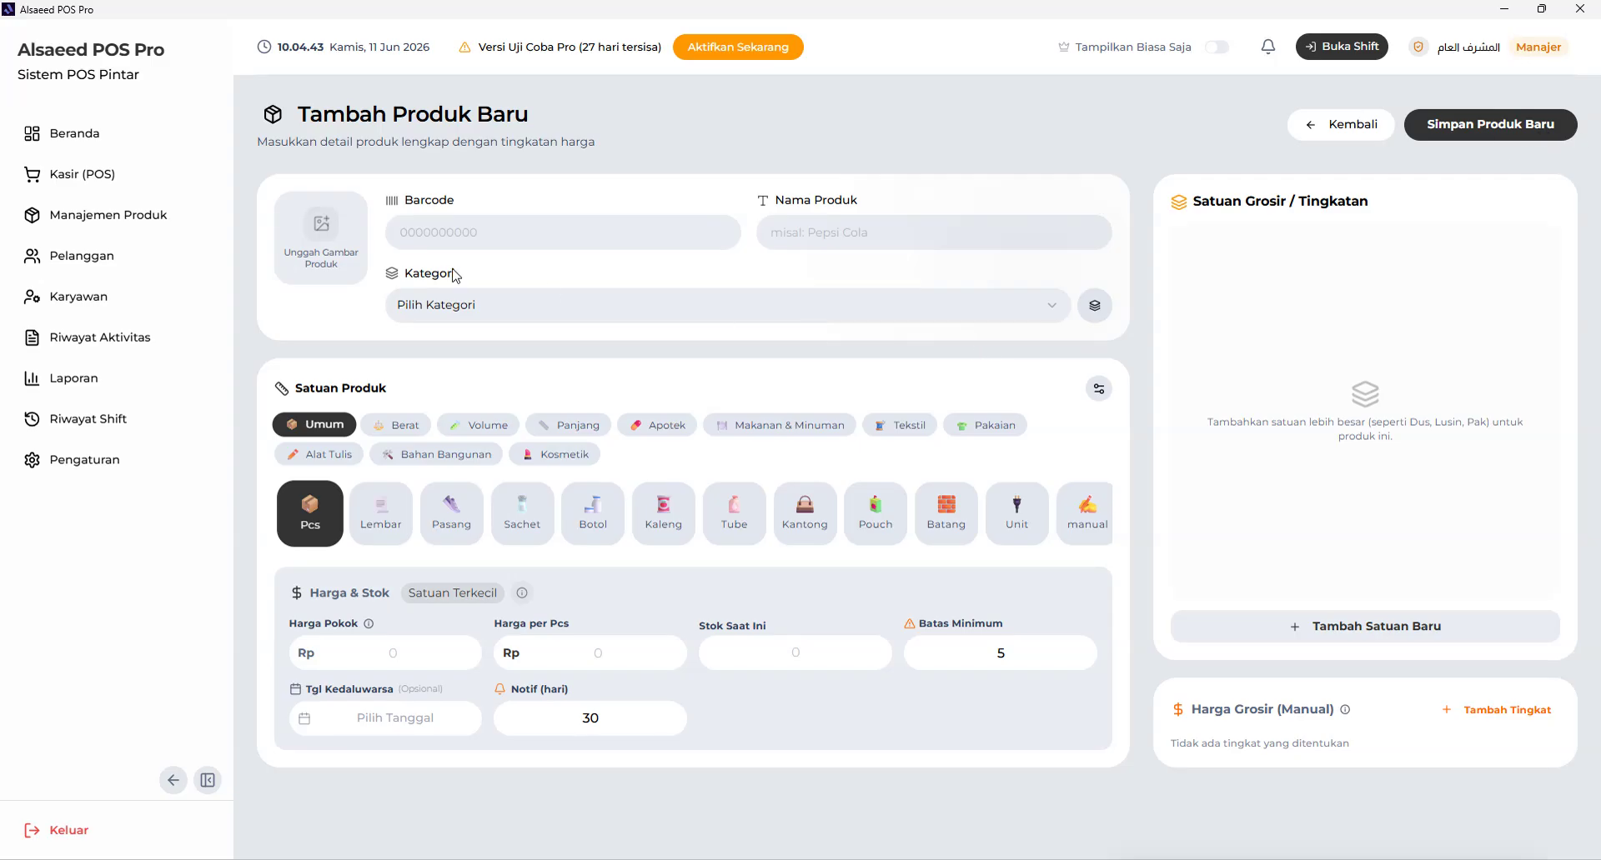
# Step: Start uploading a product image and browse to the DESAINER folder on the E: drive
pyautogui.click(309, 259)
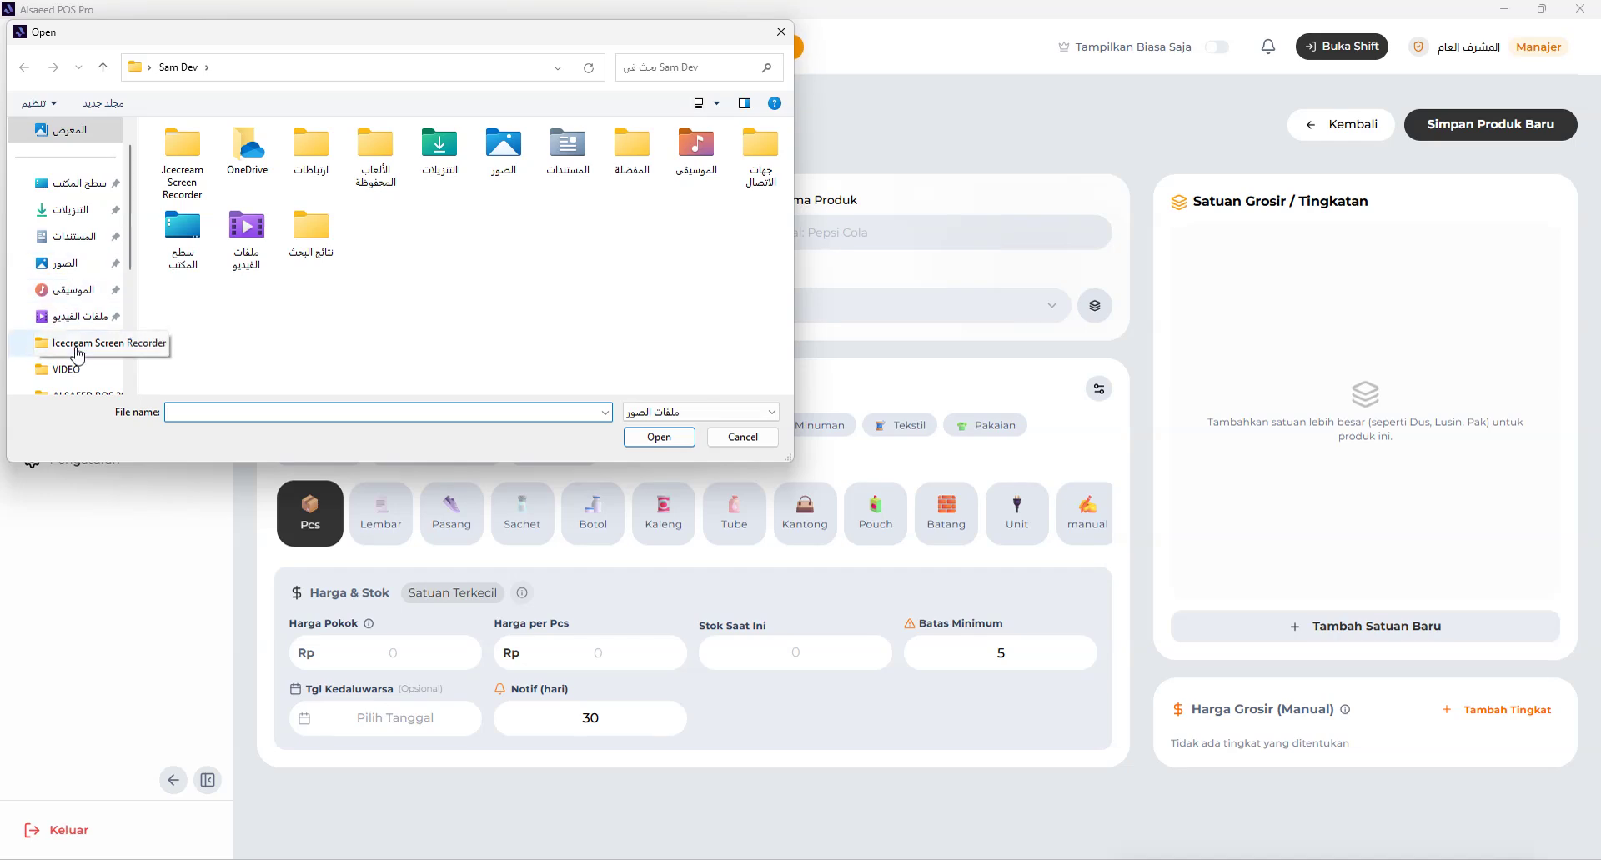
pyautogui.scroll(-1, 76, 353)
pyautogui.scroll(-2, 89, 369)
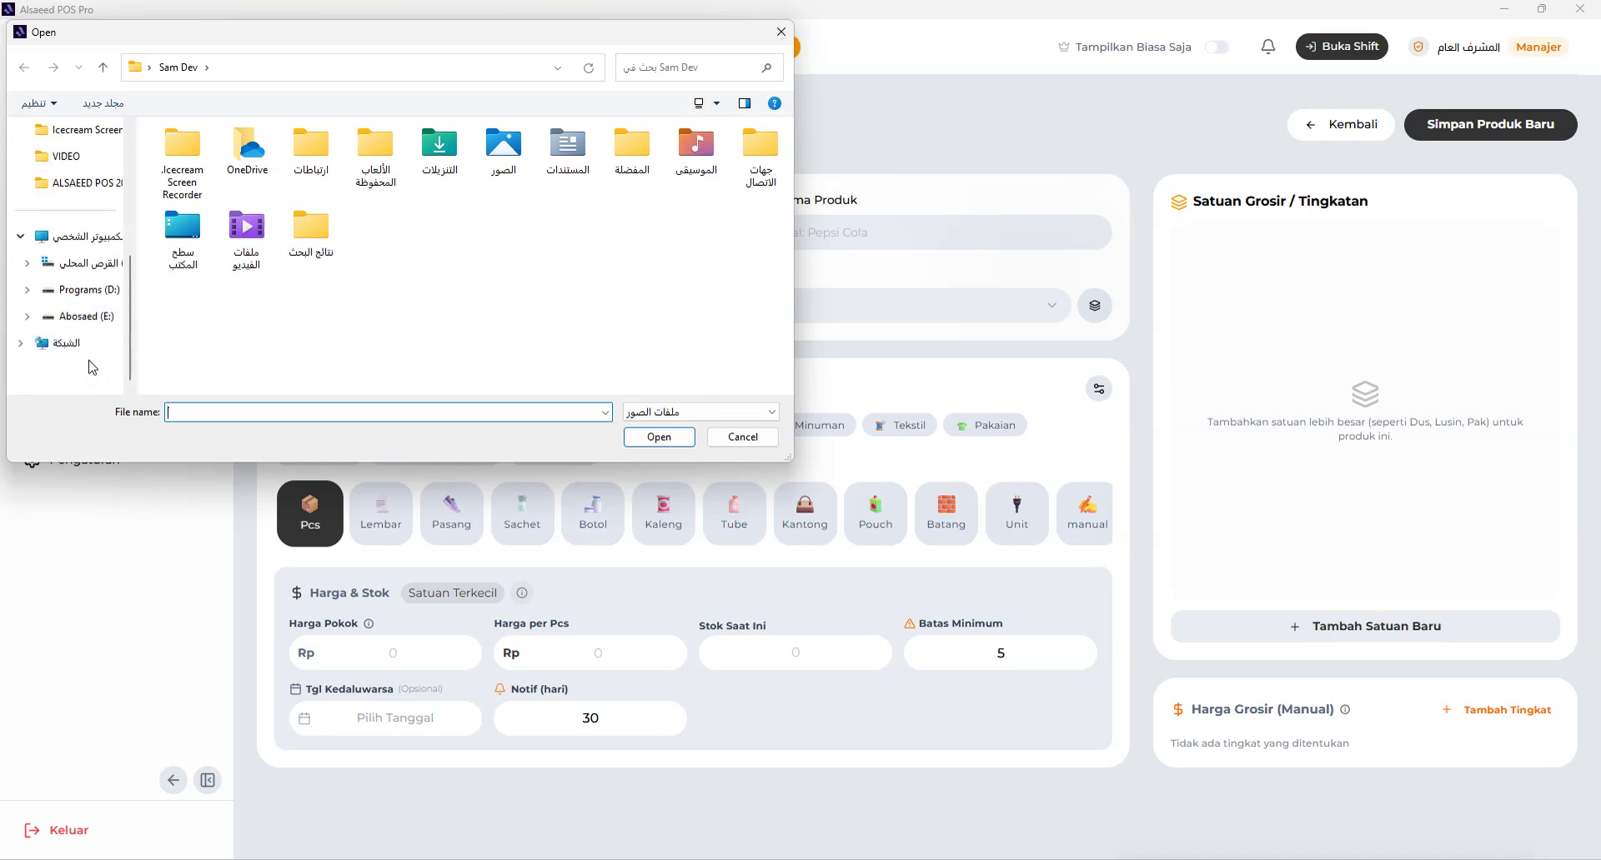
pyautogui.click(94, 315)
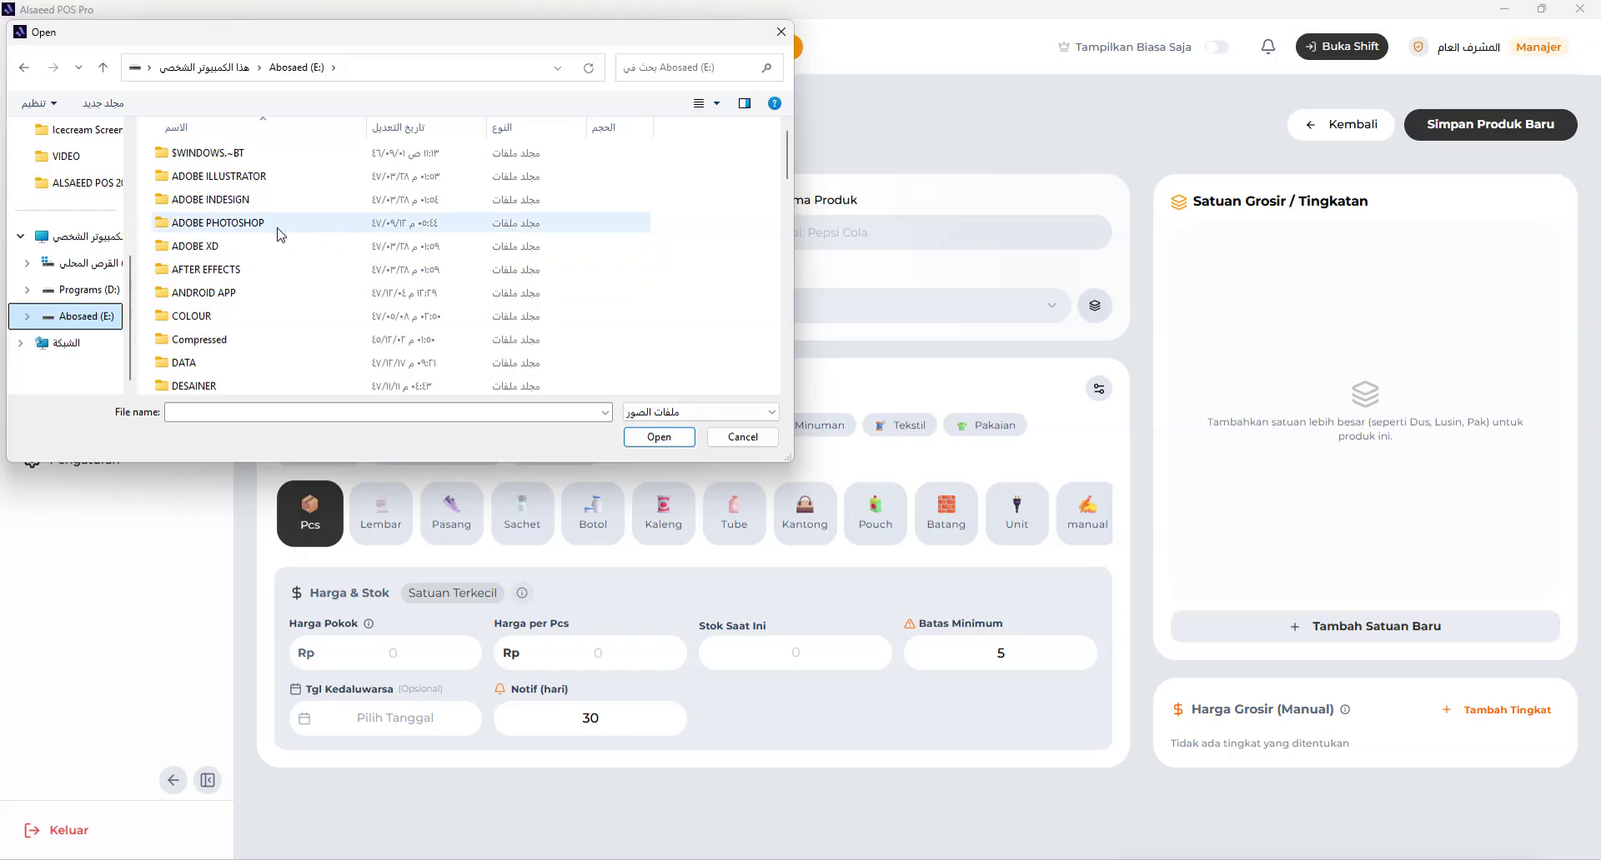
pyautogui.scroll(-1, 227, 356)
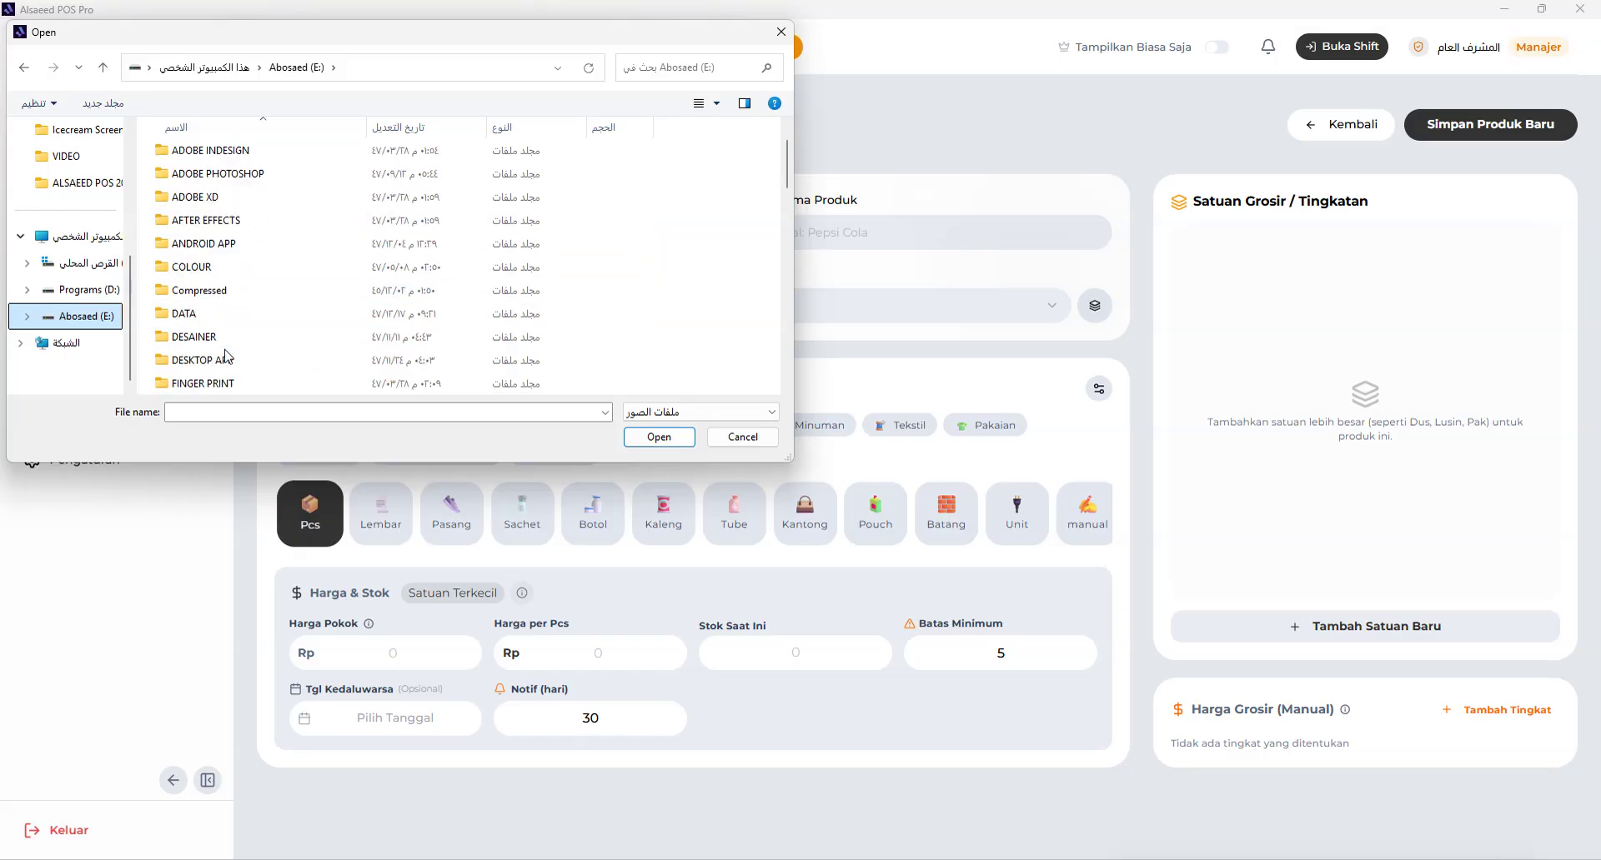
pyautogui.scroll(1, 226, 356)
pyautogui.scroll(-6, 227, 357)
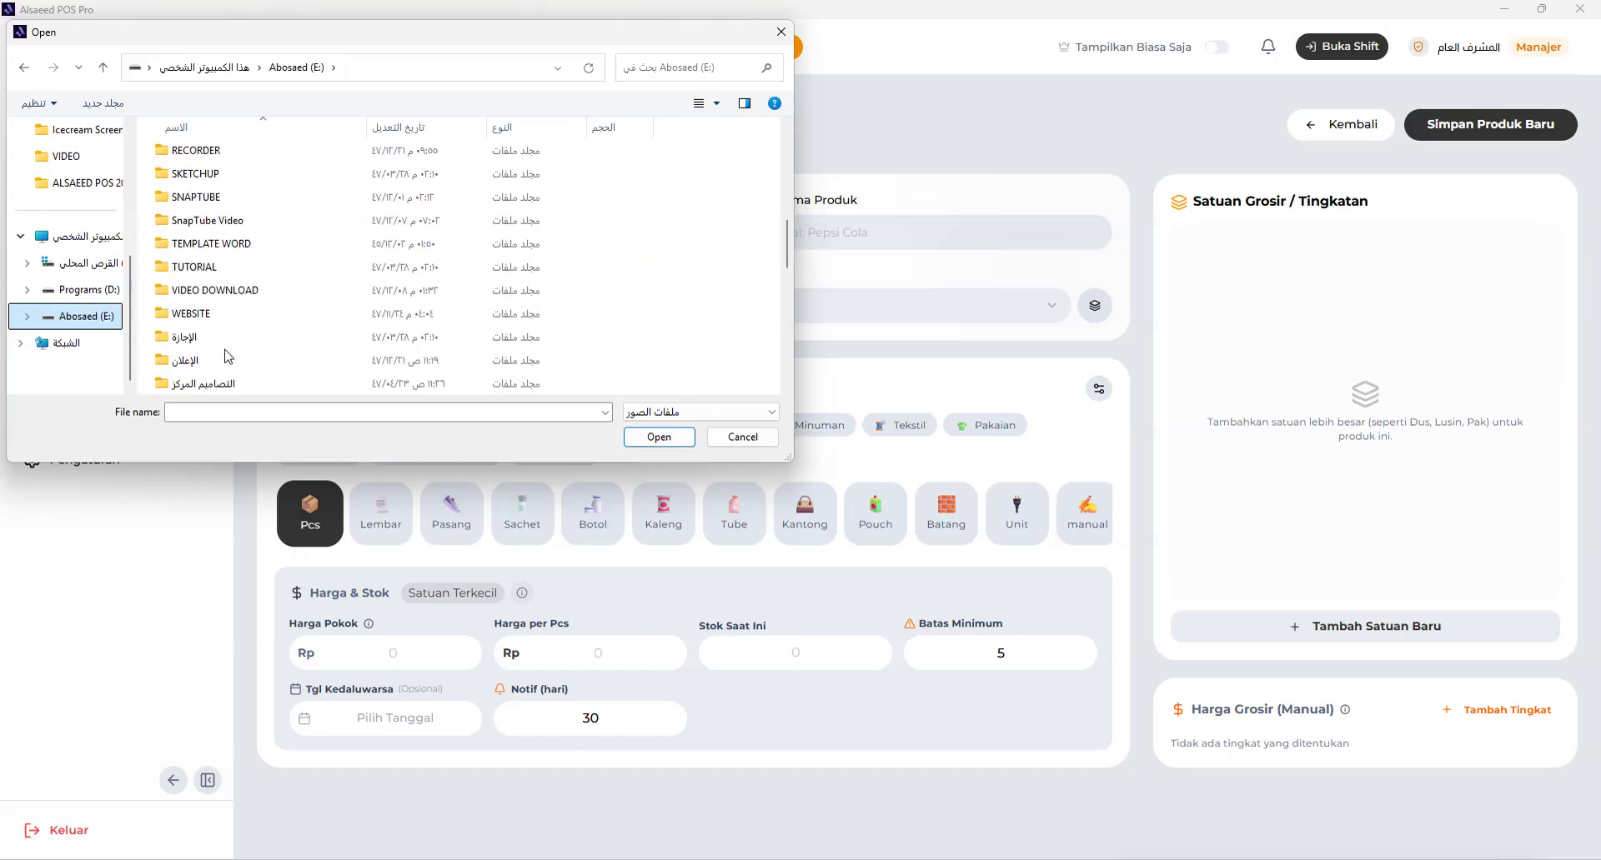
pyautogui.scroll(10, 227, 357)
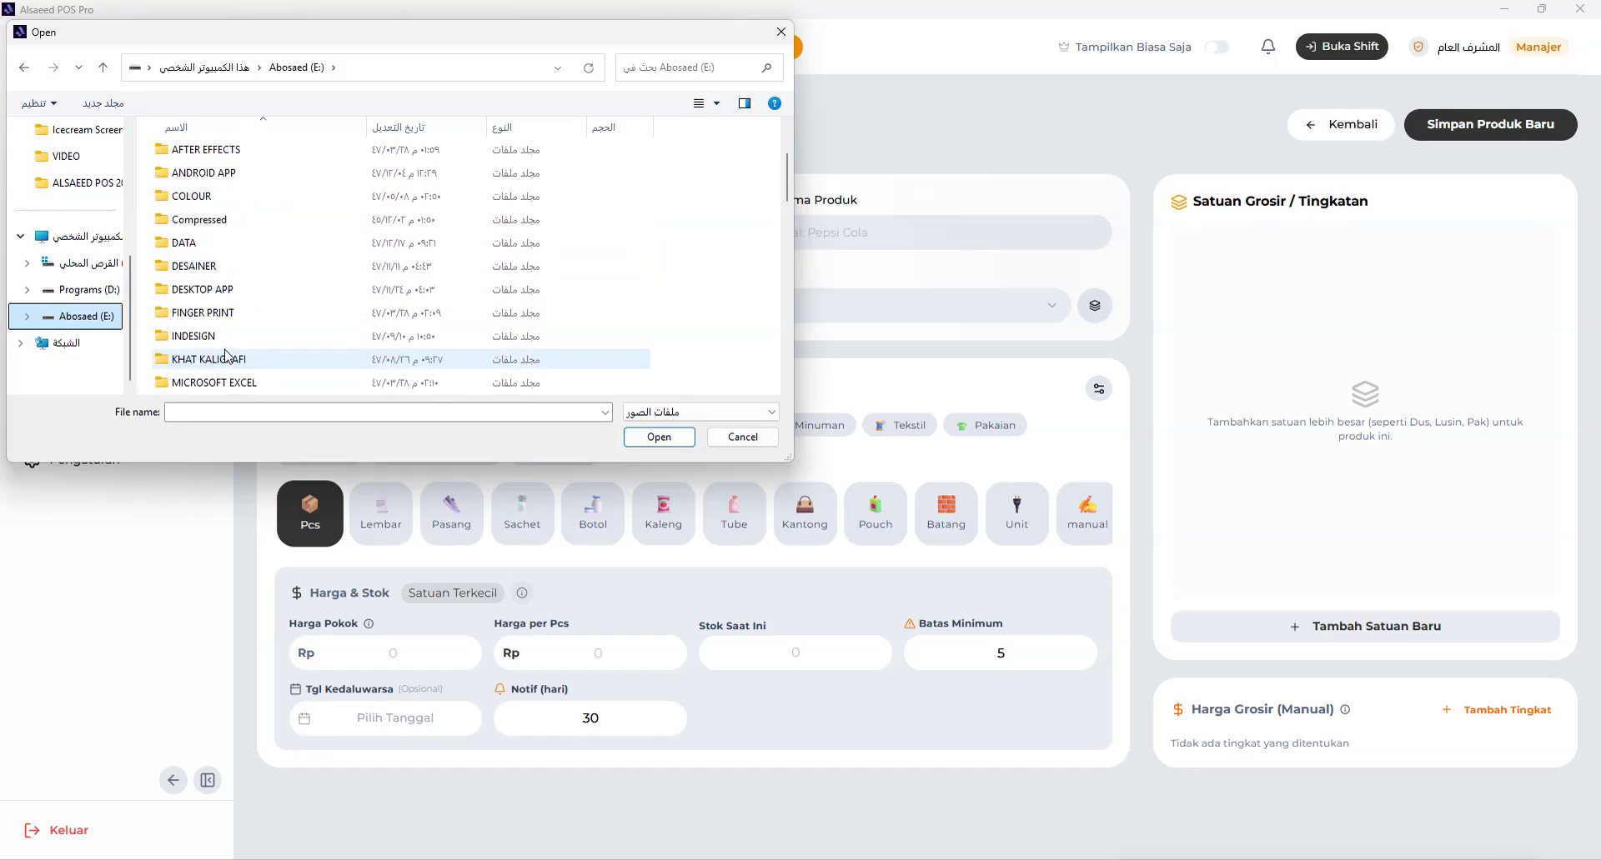
pyautogui.doubleClick(236, 337)
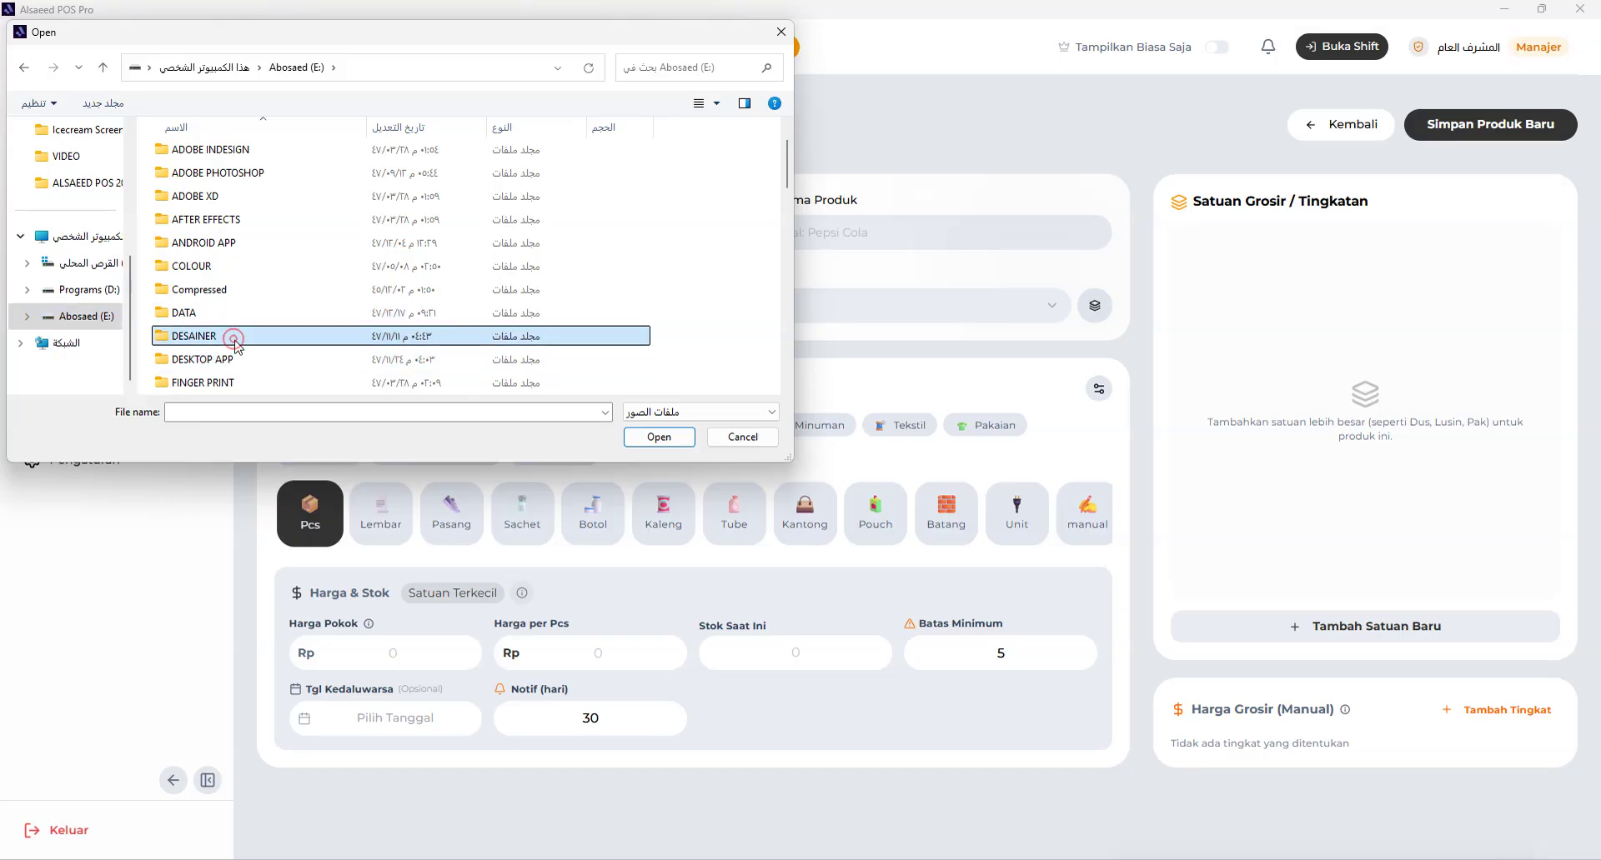
# Step: Check the ALSAEED POS 2026 folder and upload a product image from JASA DESAIN LOGO's KHAT DIWANI folder
pyautogui.doubleClick(276, 155)
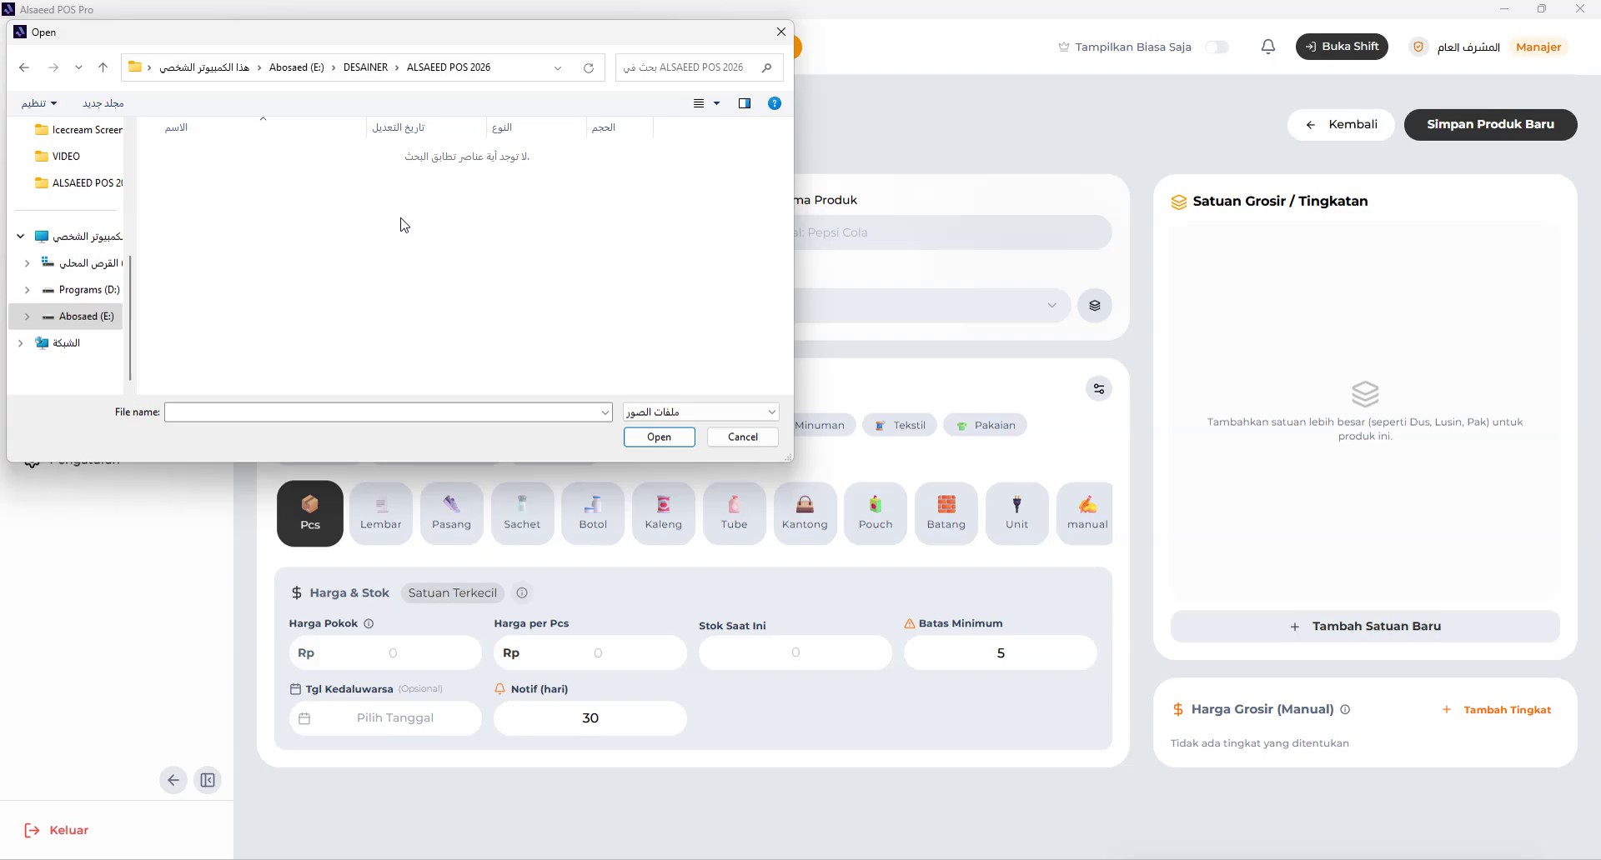
pyautogui.press('BackSpace')
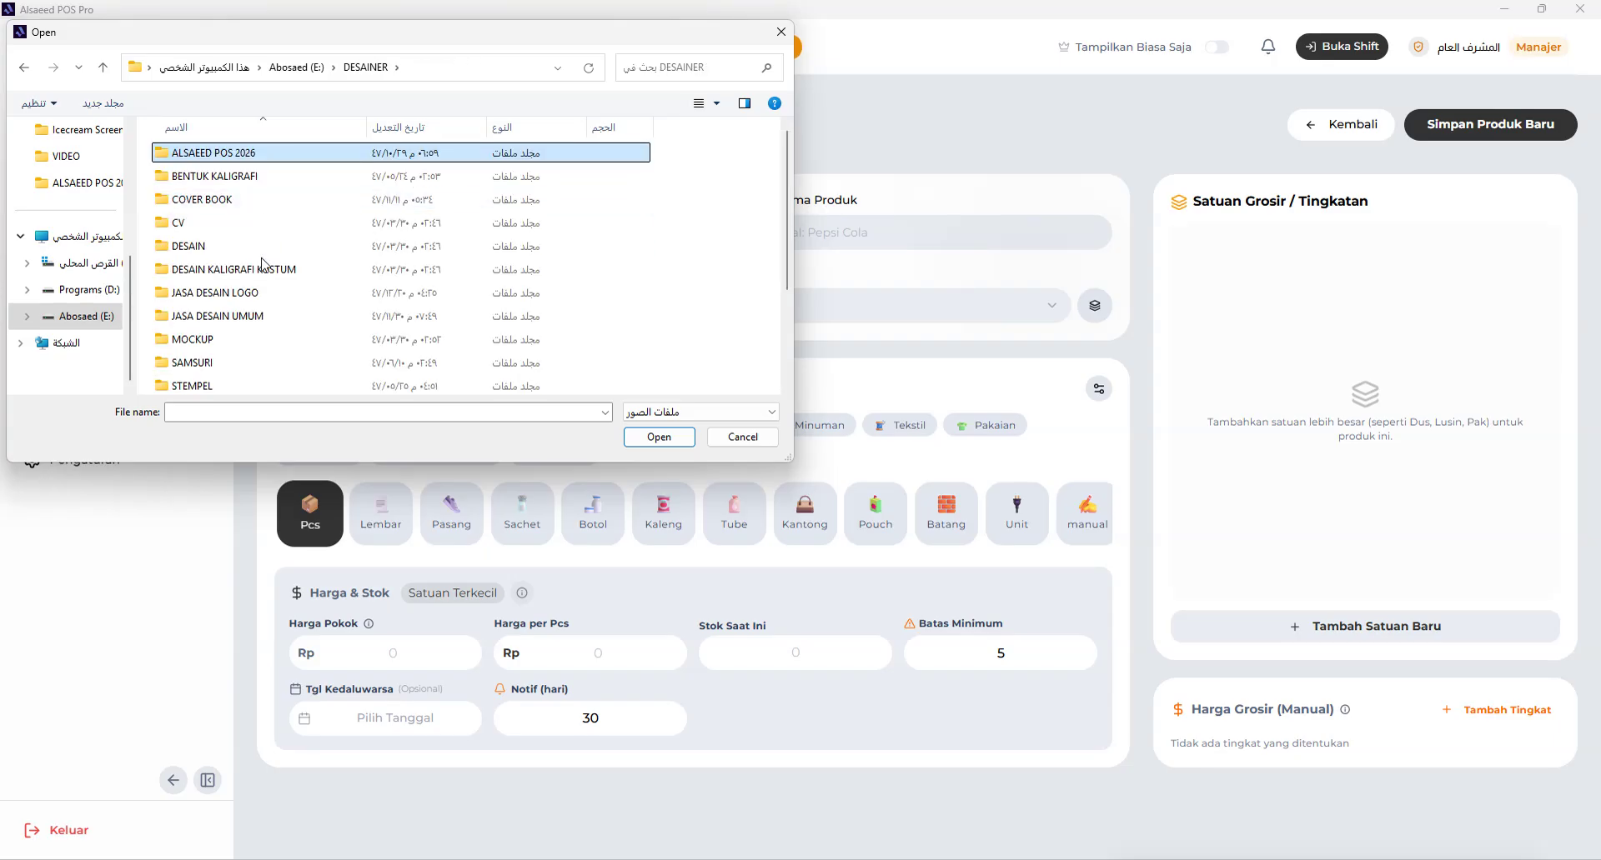
pyautogui.doubleClick(251, 293)
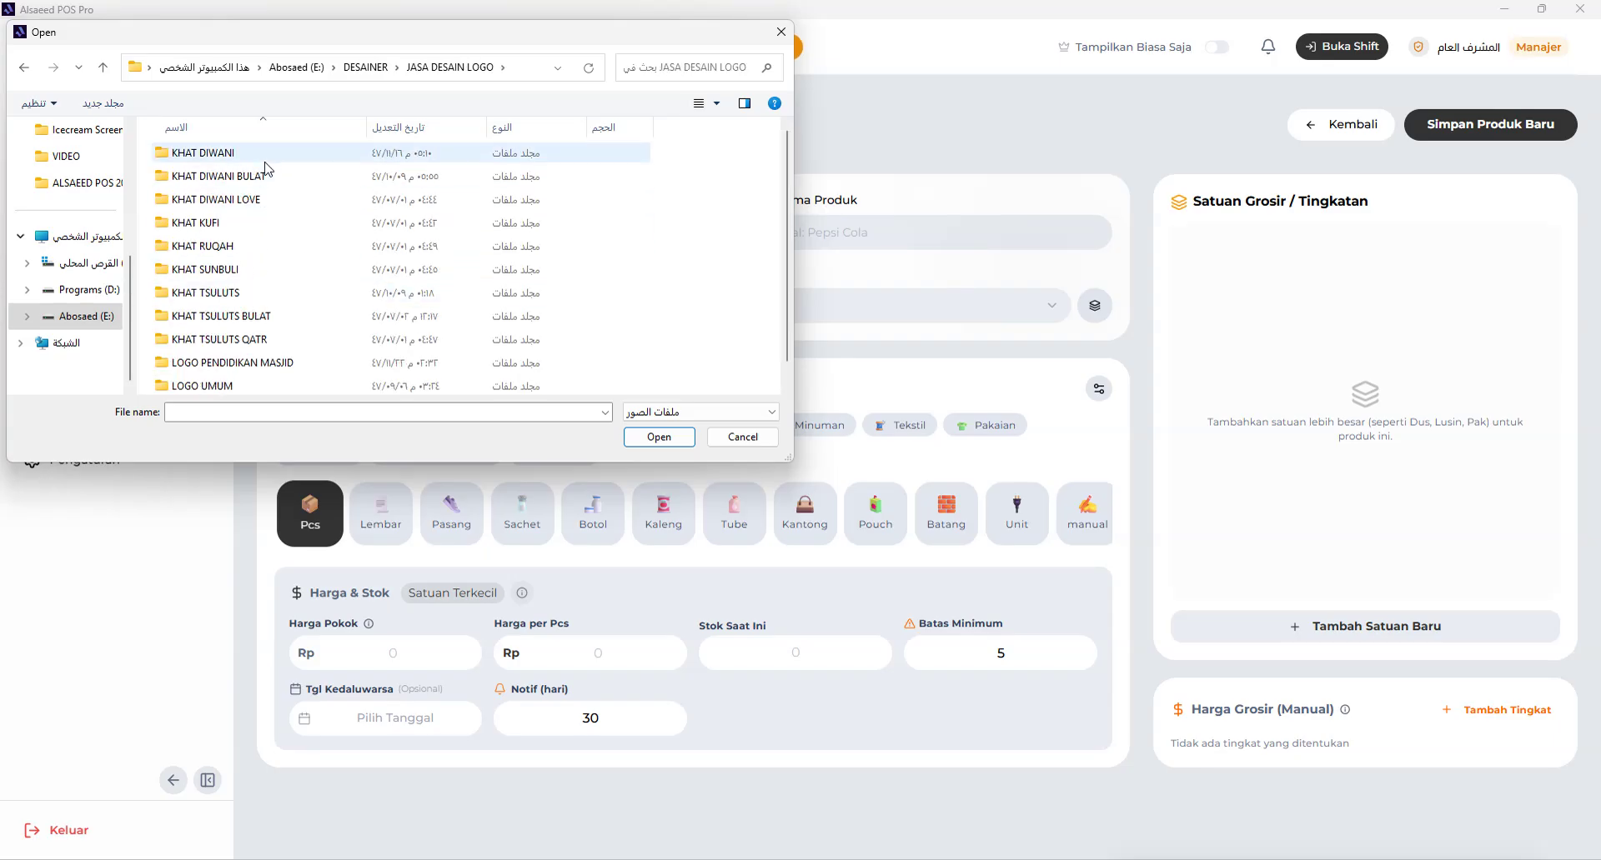
pyautogui.doubleClick(262, 155)
pyautogui.doubleClick(261, 158)
pyautogui.doubleClick(196, 182)
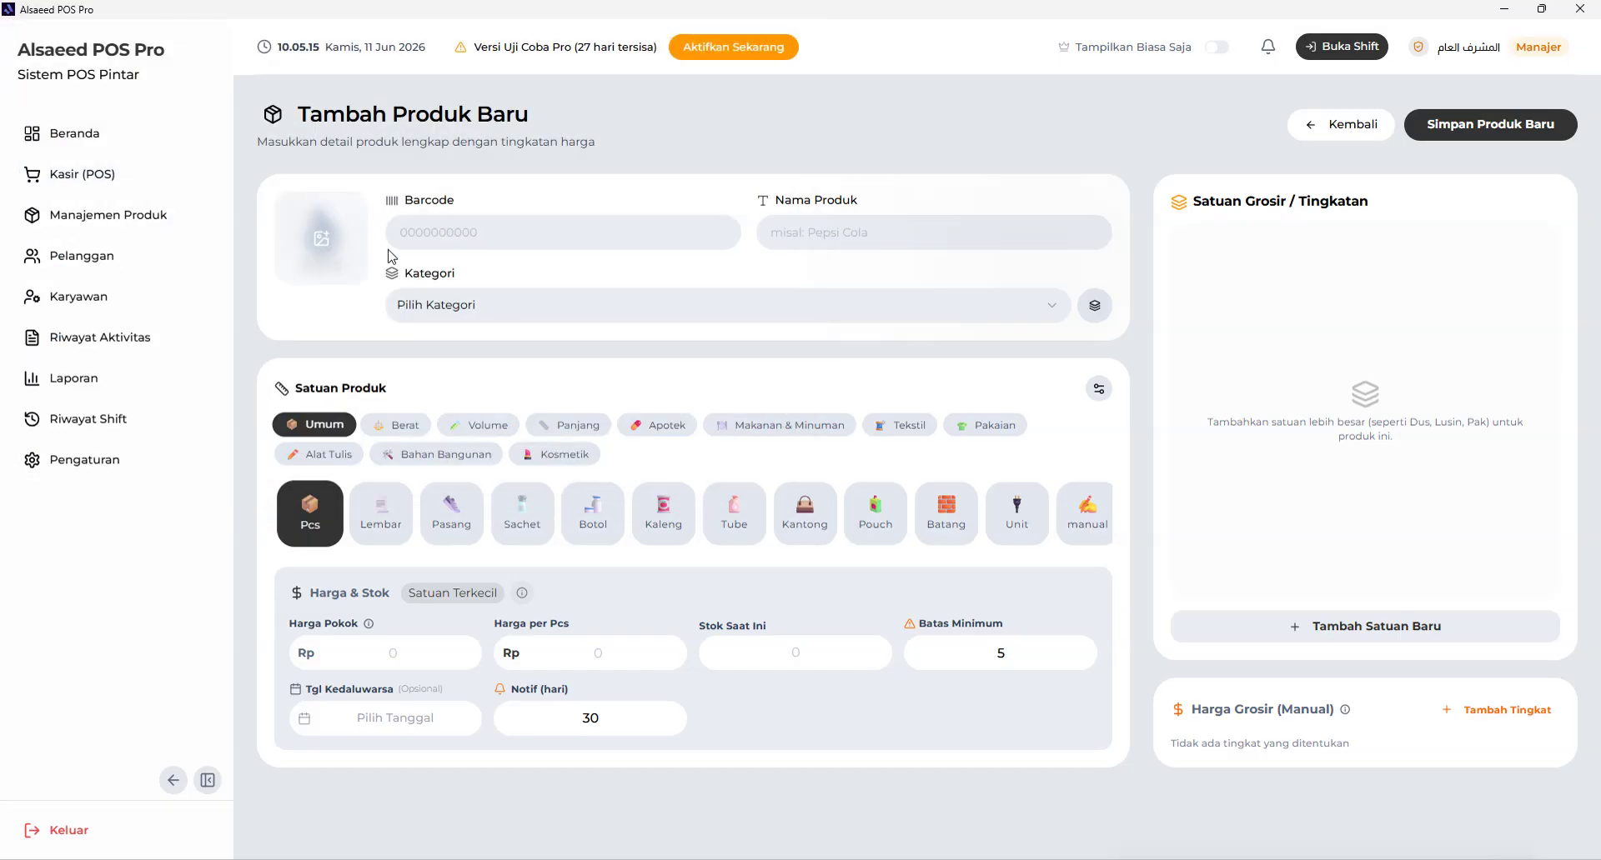
# Step: Enter 443322 as the barcode and Biskuit as the product name
pyautogui.click(596, 235)
pyautogui.write('443322')
pyautogui.click(812, 250)
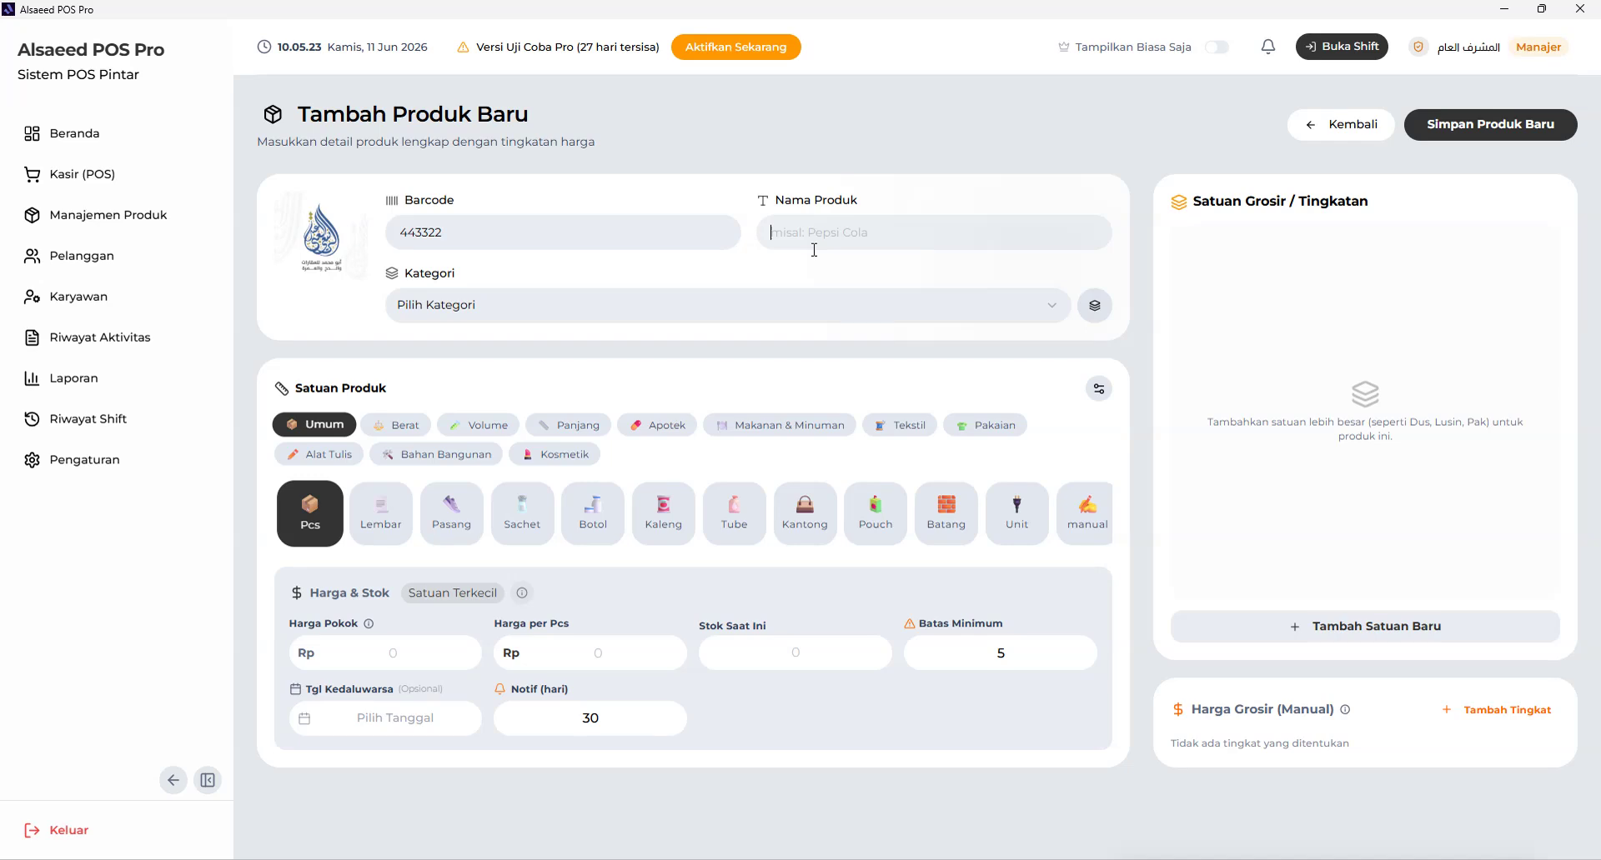
pyautogui.click(837, 241)
pyautogui.write('Biskuit')
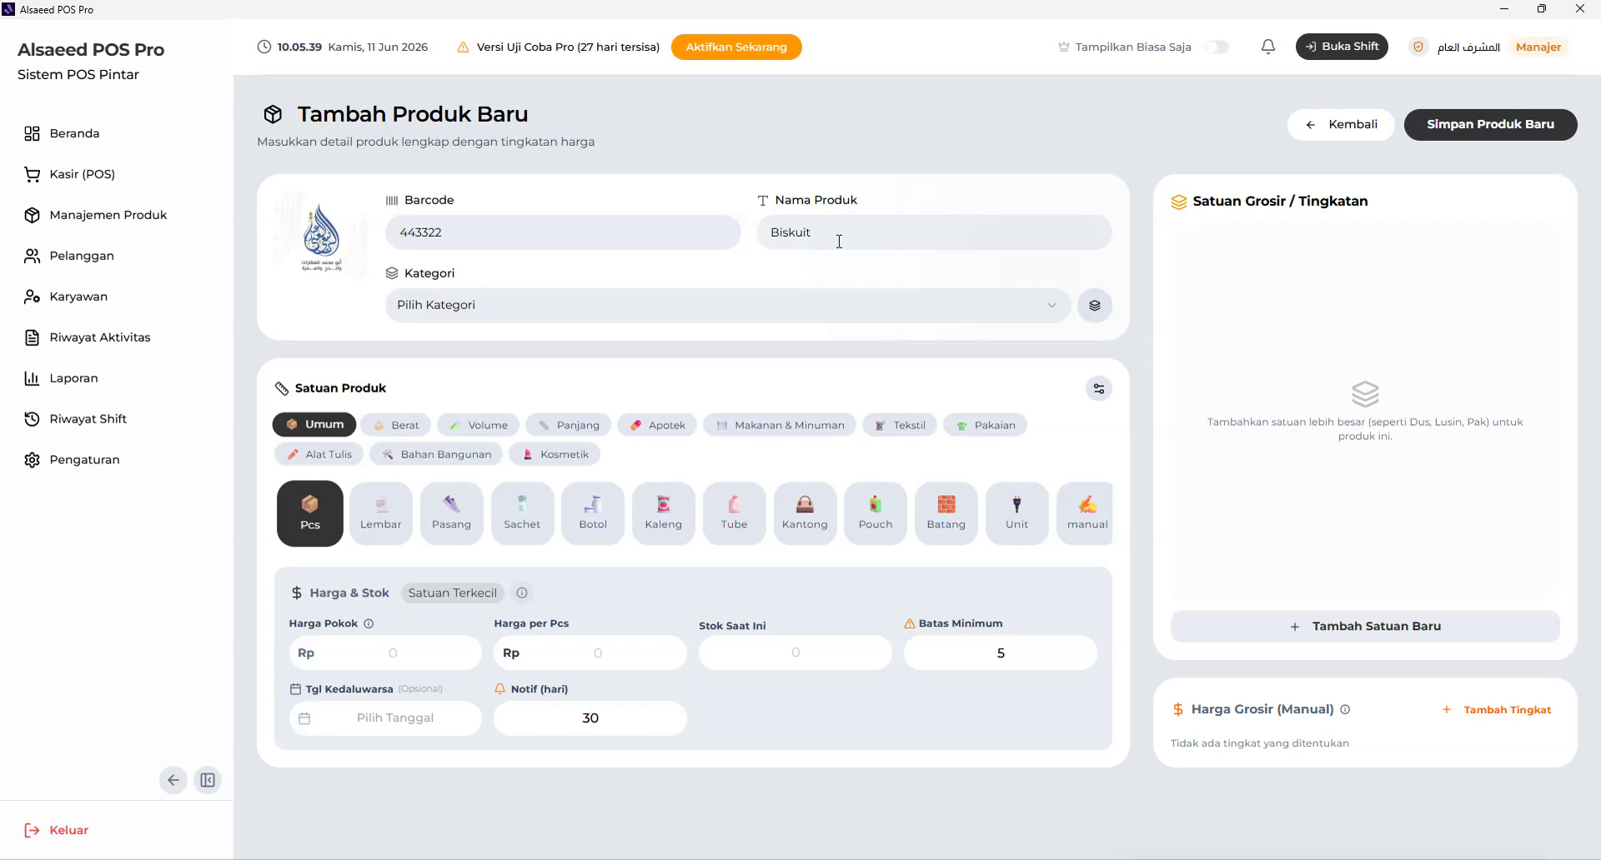
# Step: Check the product's category choices and add a new category named Snack in the category manager
pyautogui.click(654, 306)
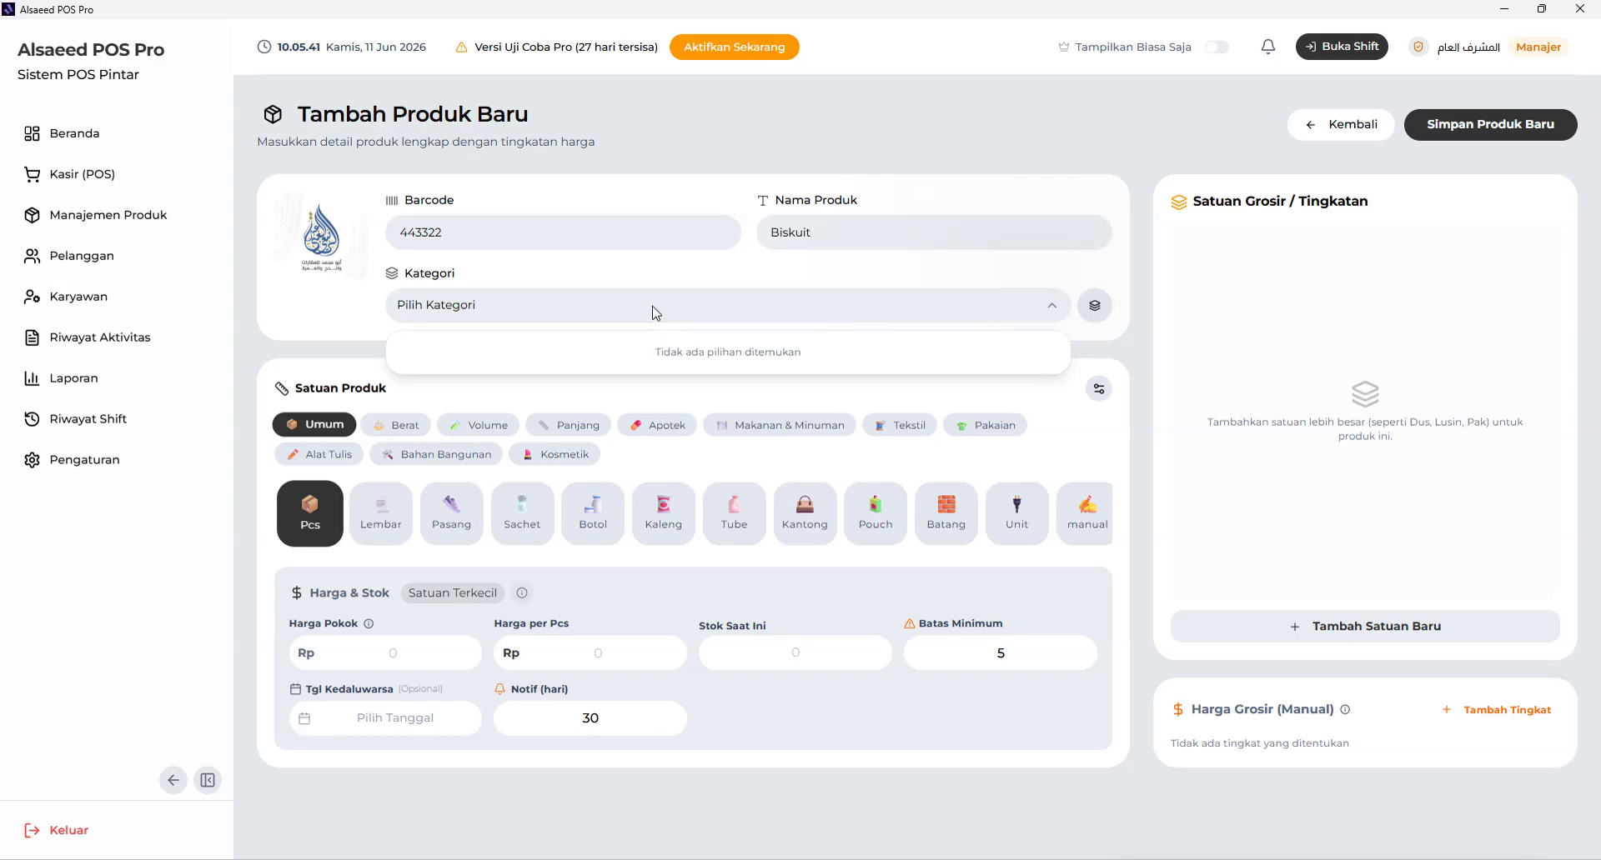
pyautogui.click(1095, 307)
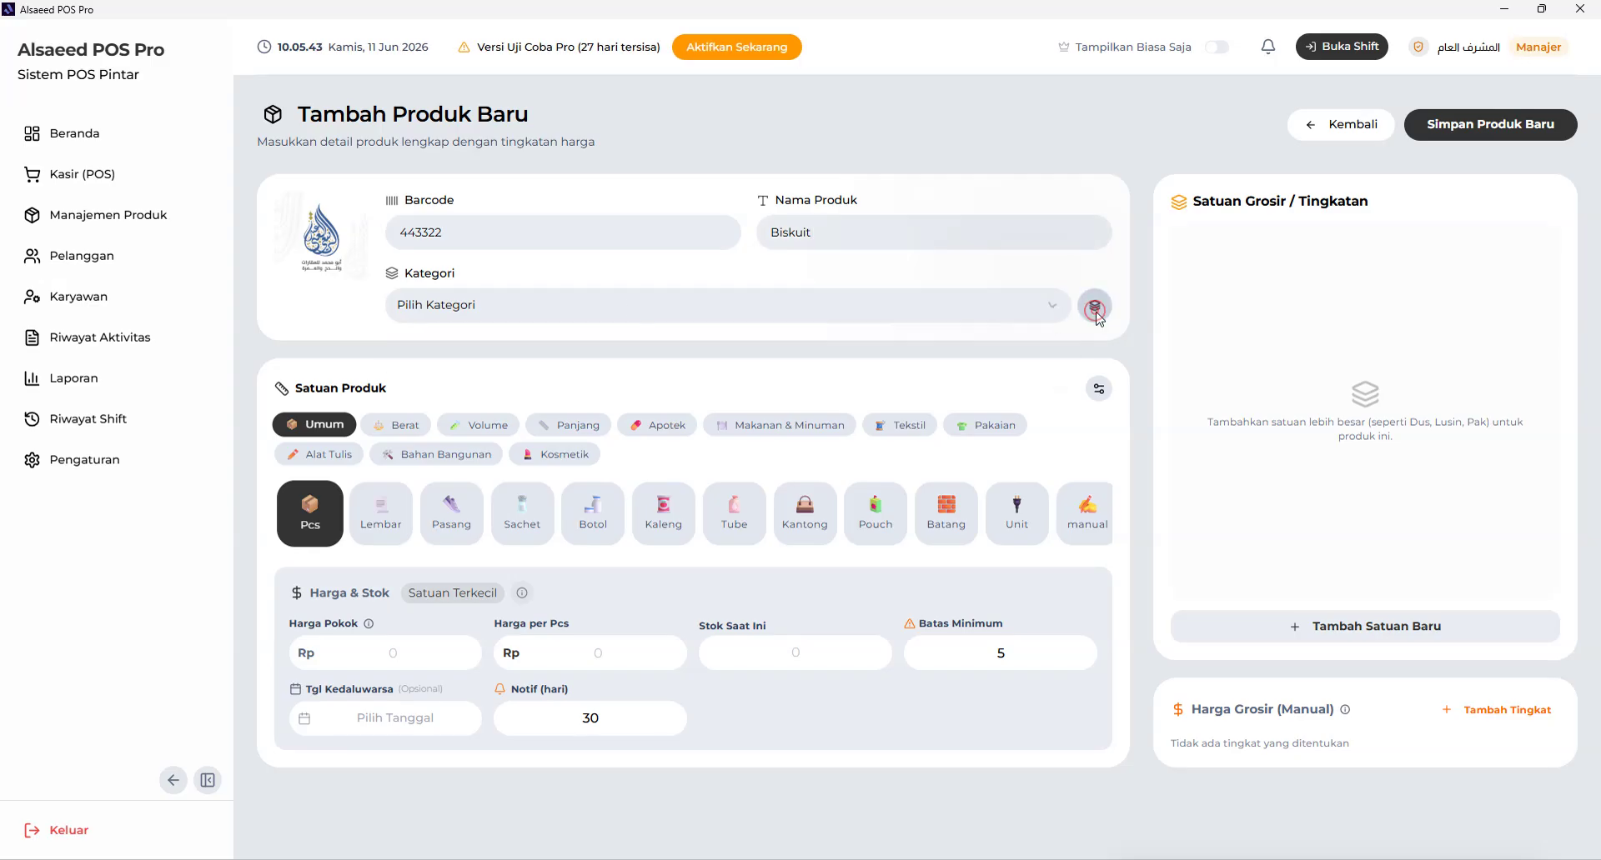
pyautogui.click(838, 443)
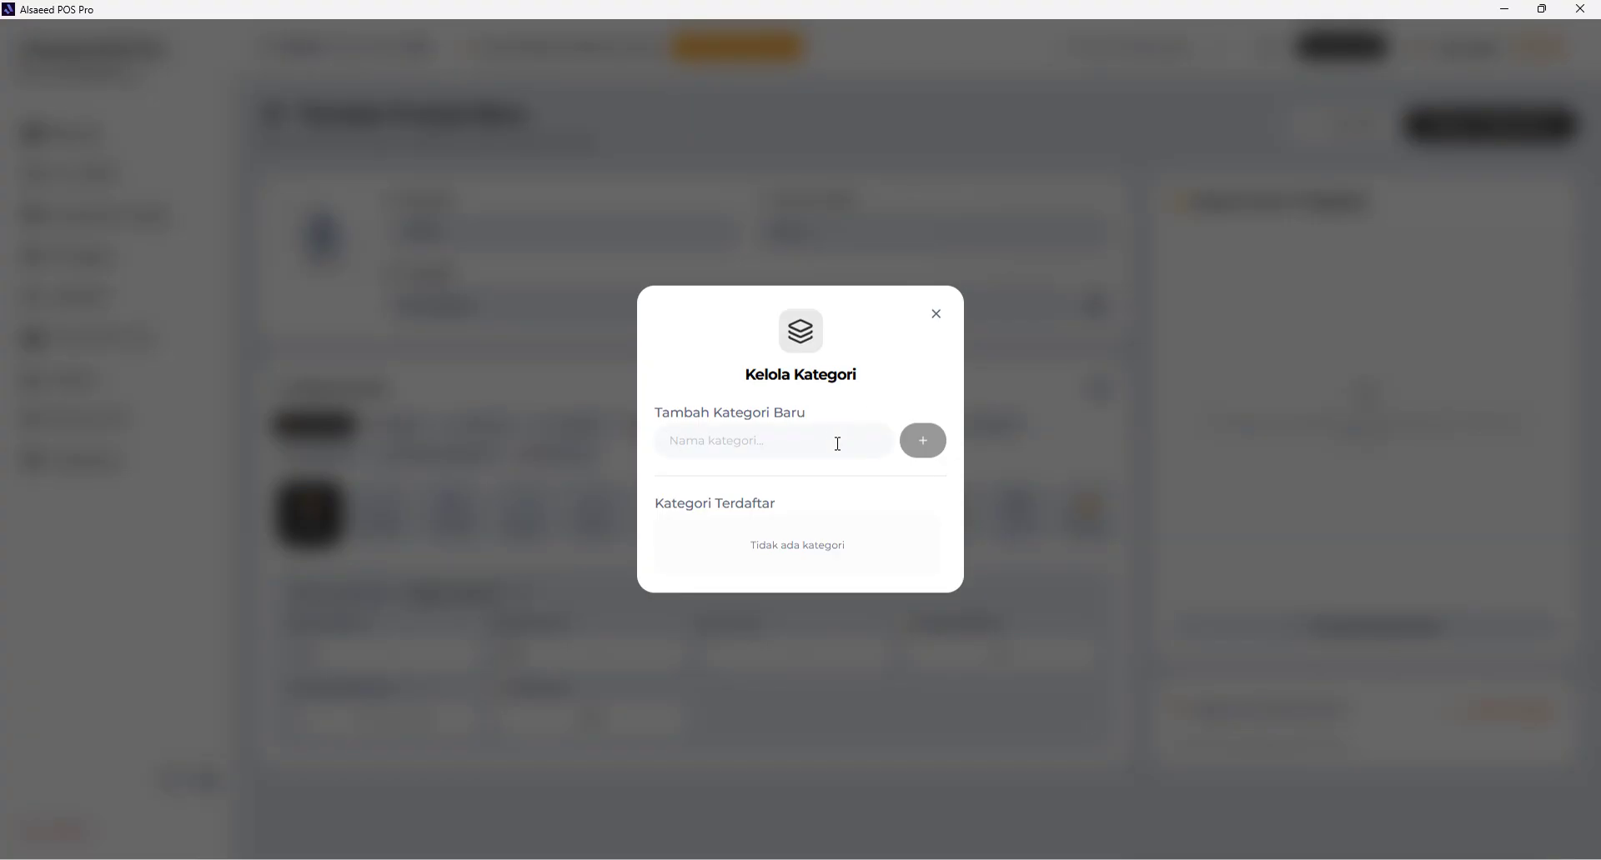
pyautogui.write('Snack')
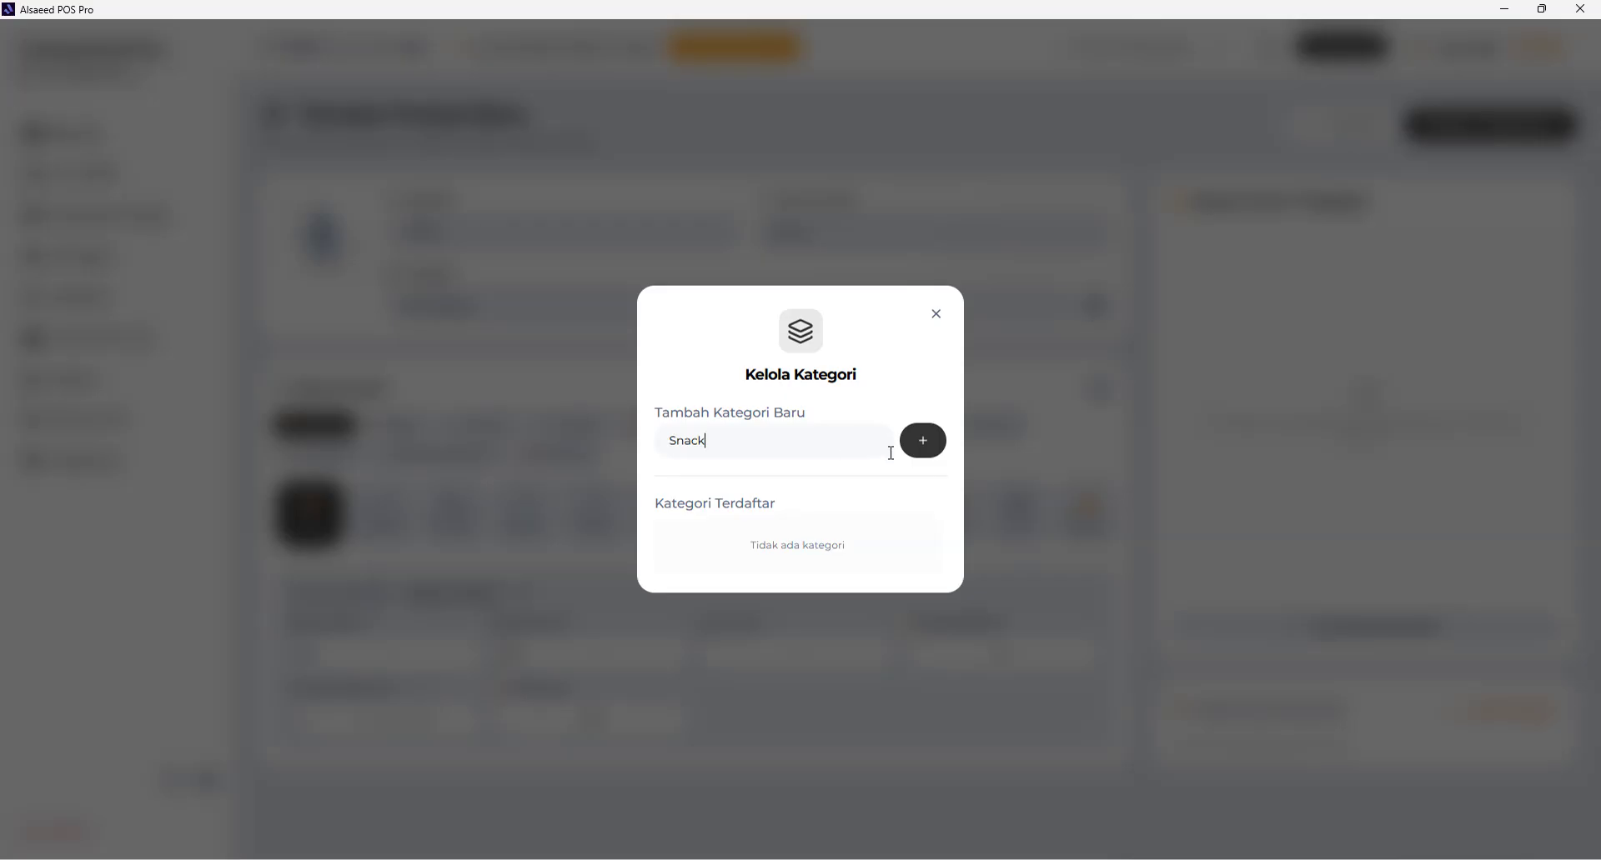
pyautogui.click(923, 442)
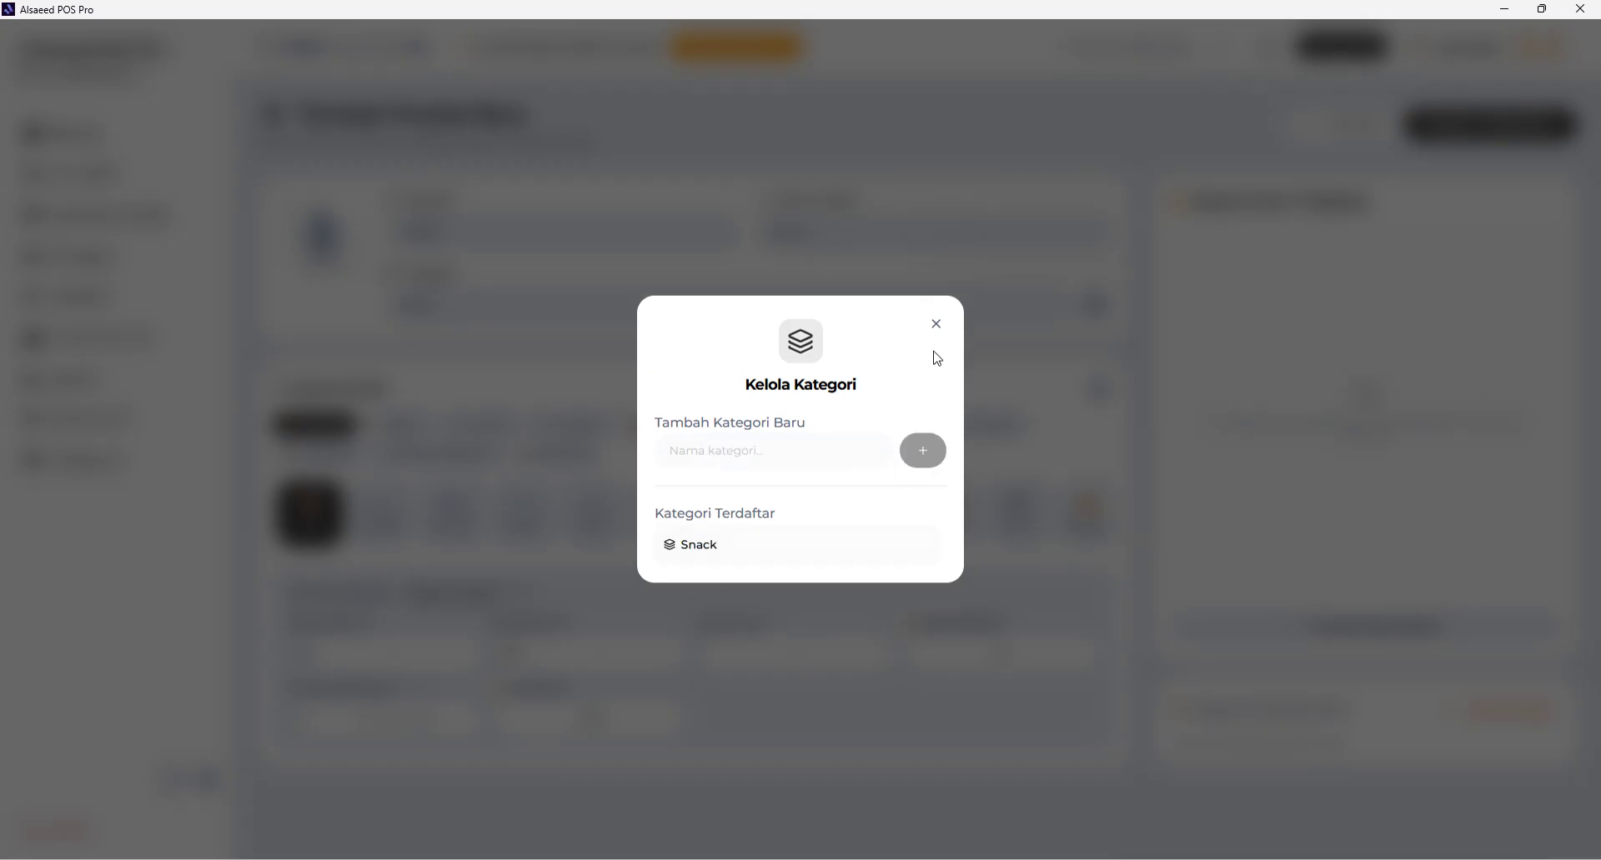
# Step: Add a second product category named Bahan Pokok
pyautogui.click(830, 456)
pyautogui.write('Bhan')
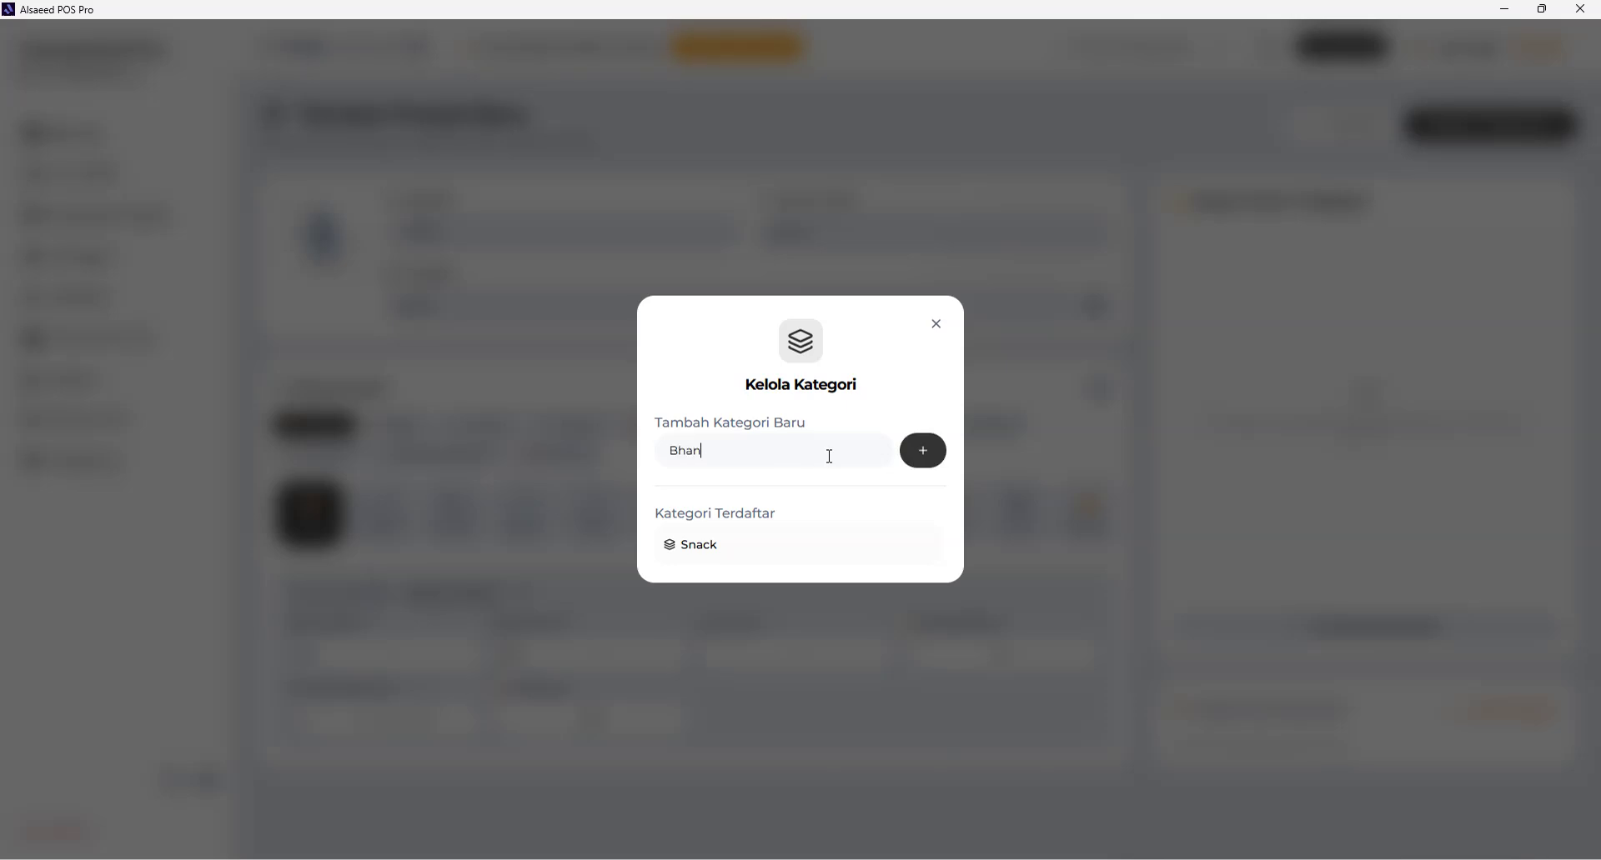
pyautogui.write('han Makaknko')
pyautogui.press('BackSpace')
pyautogui.press('BackSpace')
pyautogui.press('BackSpace')
pyautogui.press('BackSpace')
pyautogui.press('BackSpace')
pyautogui.press('BackSpace')
pyautogui.press('BackSpace')
pyautogui.press('BackSpace')
pyautogui.press('BackSpace')
pyautogui.press('BackSpace')
pyautogui.press('BackSpace')
pyautogui.press('BackSpace')
pyautogui.click(927, 460)
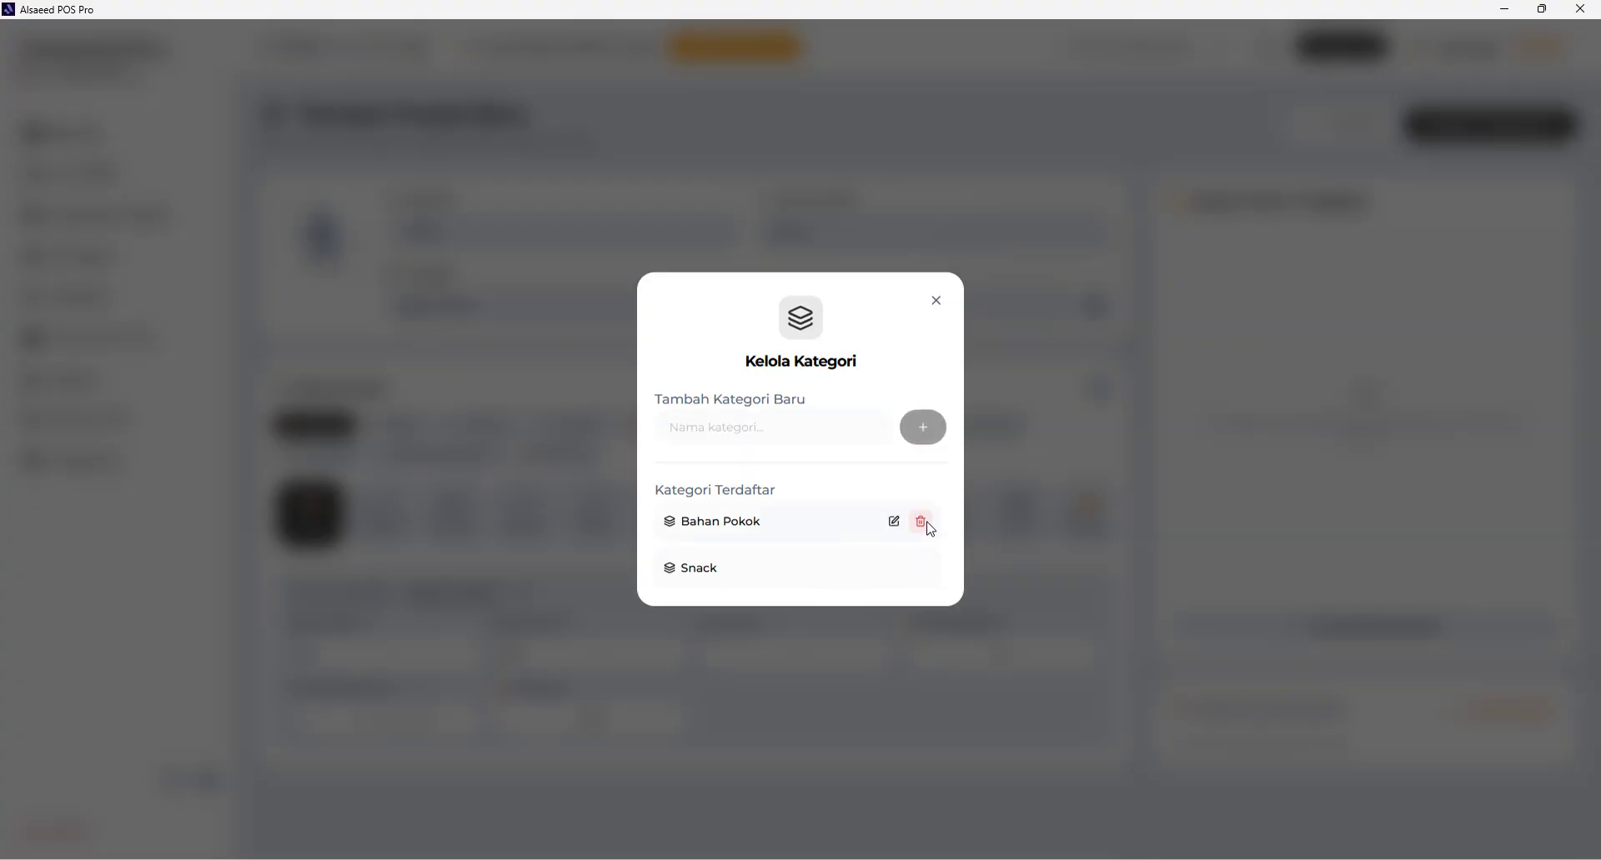
# Step: Close the category manager and set the product's category to Snack
pyautogui.click(938, 301)
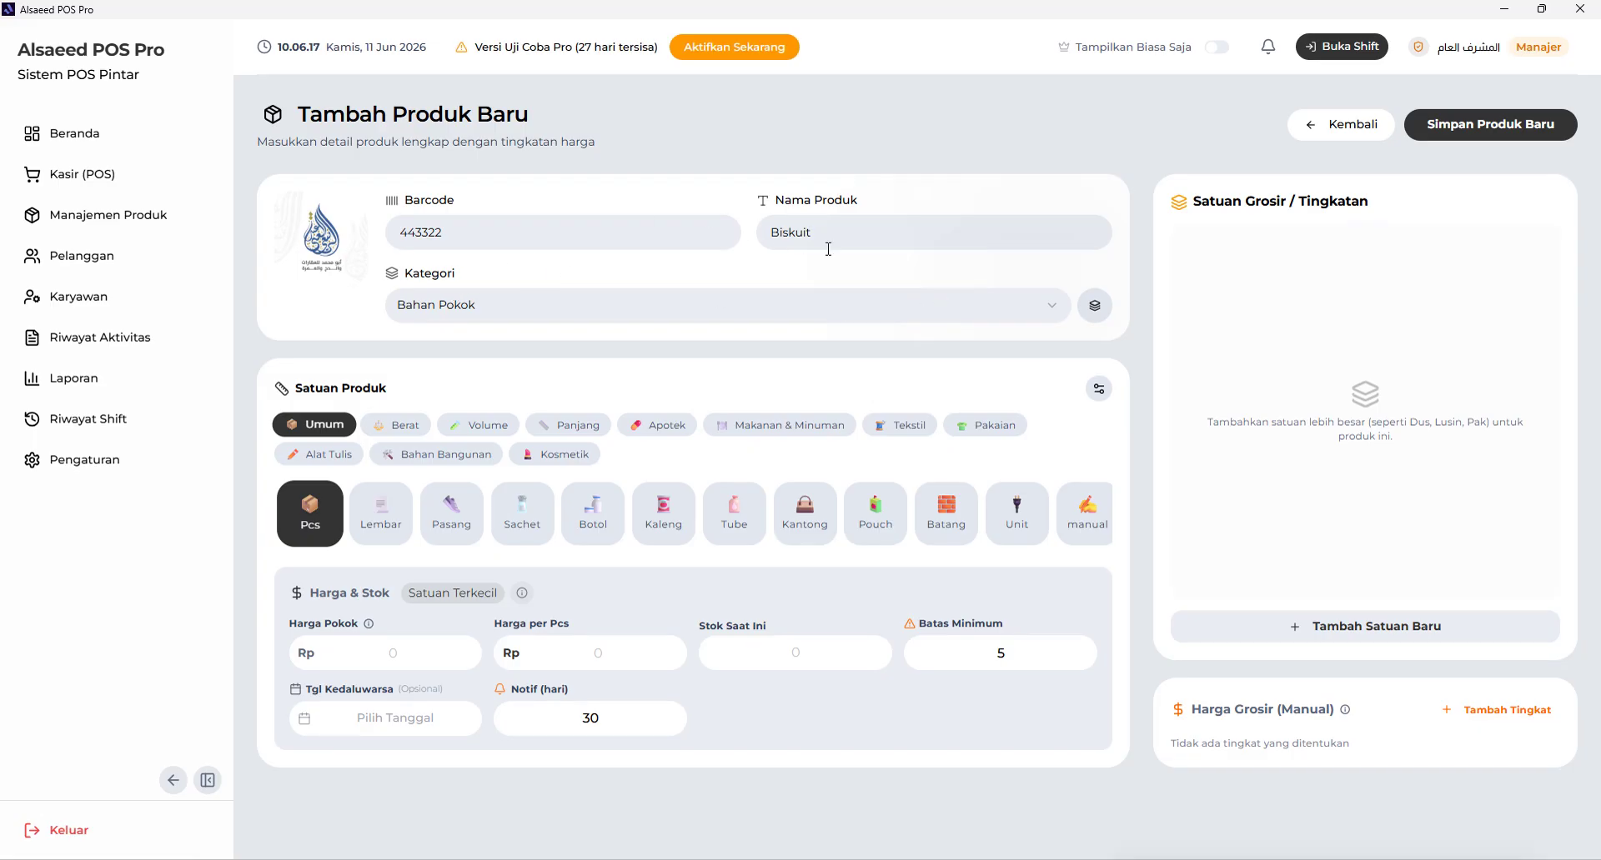
pyautogui.click(801, 306)
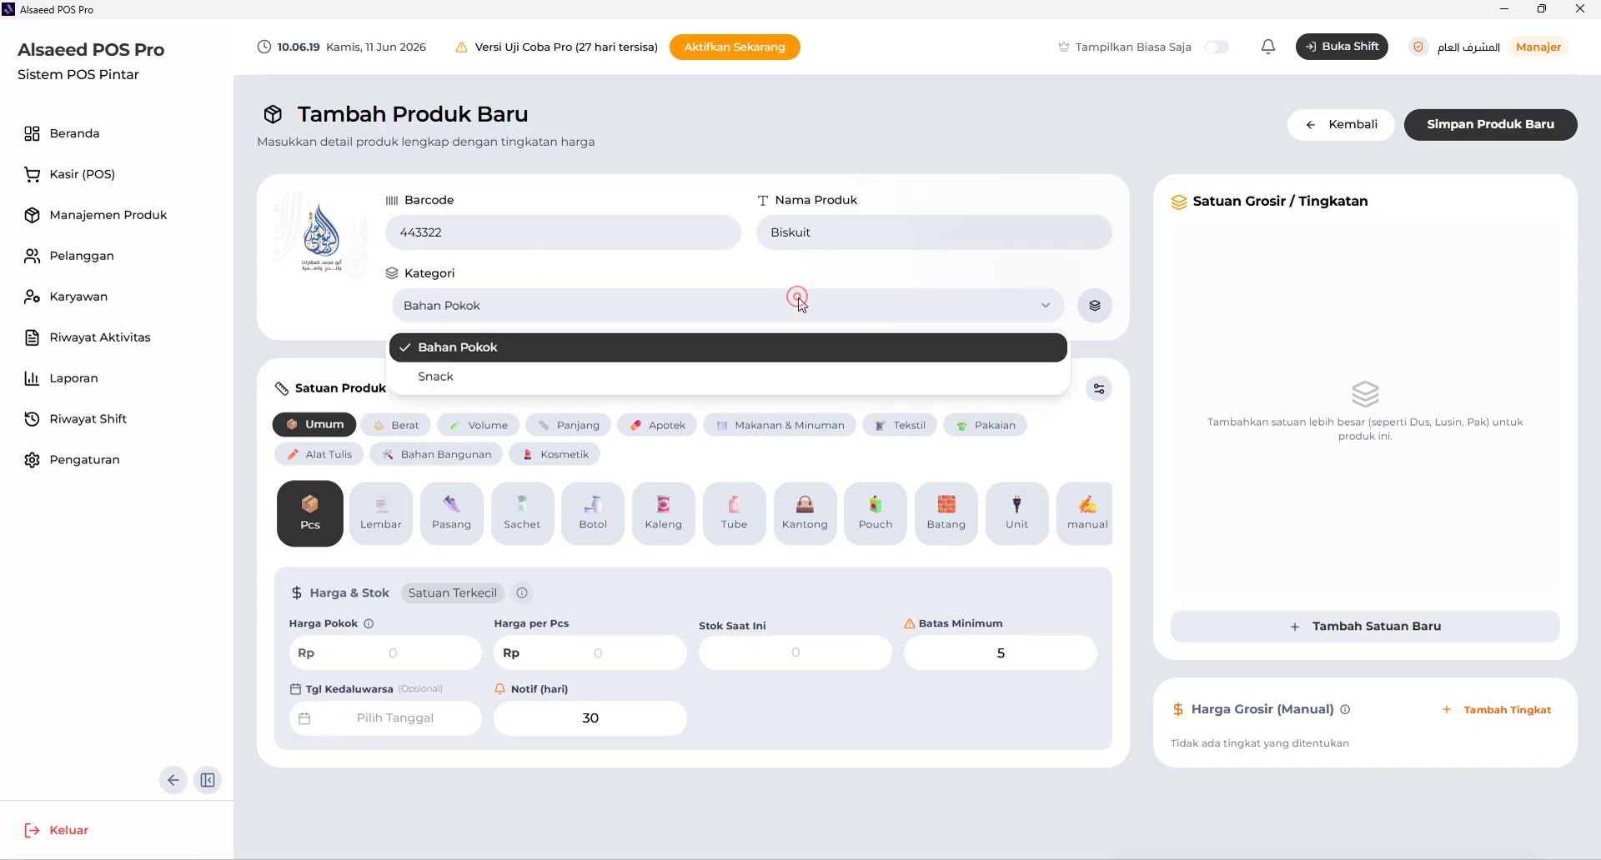
pyautogui.click(727, 376)
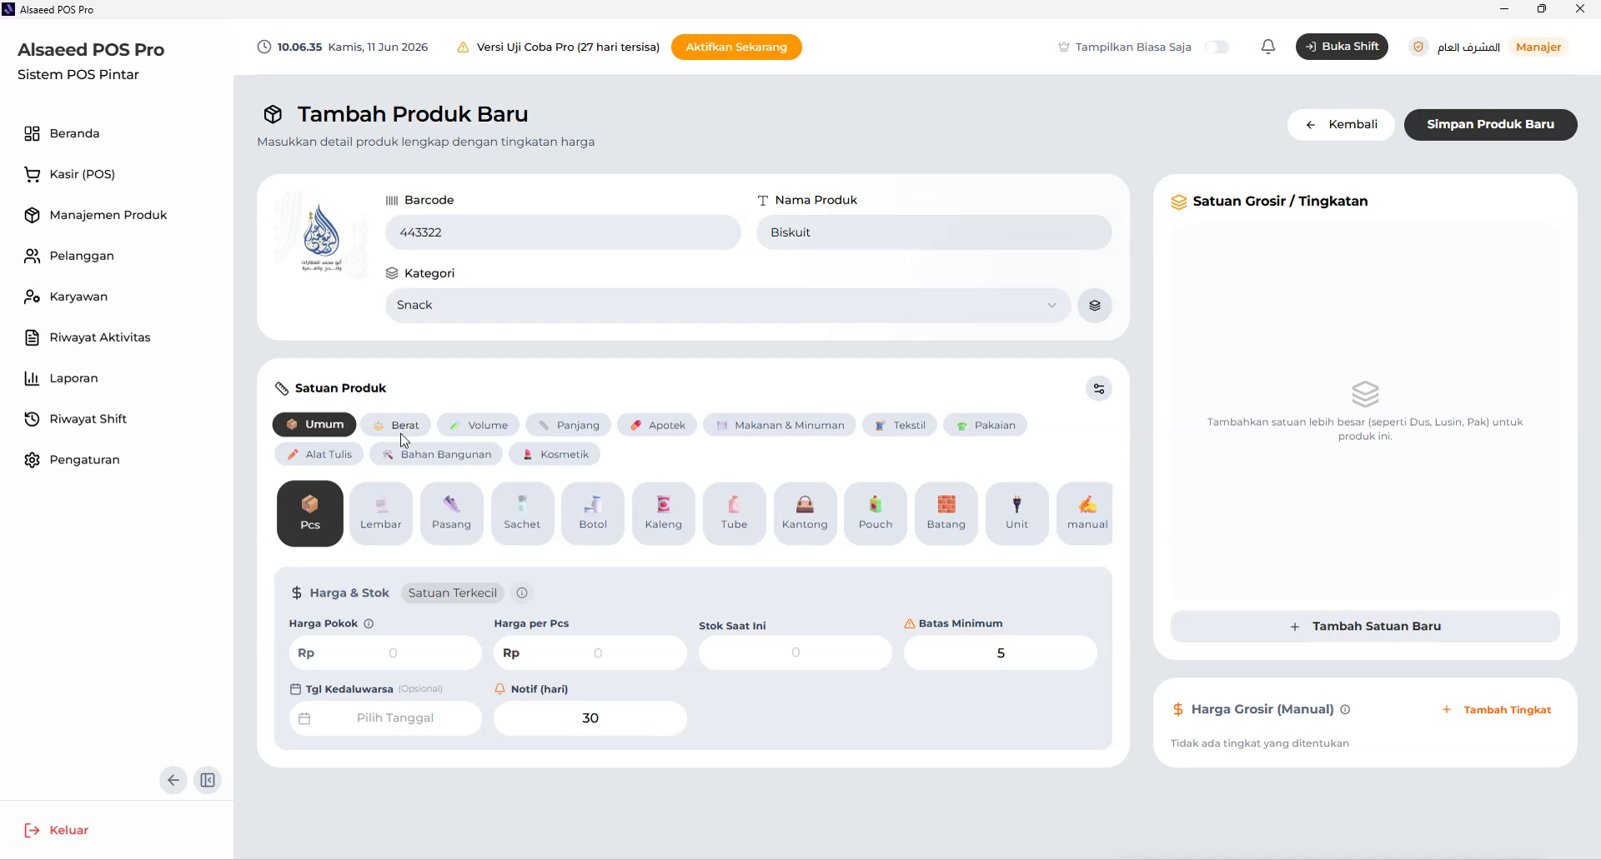
# Step: Try the pharmacy units Tablet and Strip as the product's base unit and look through the food and drink units
pyautogui.click(671, 427)
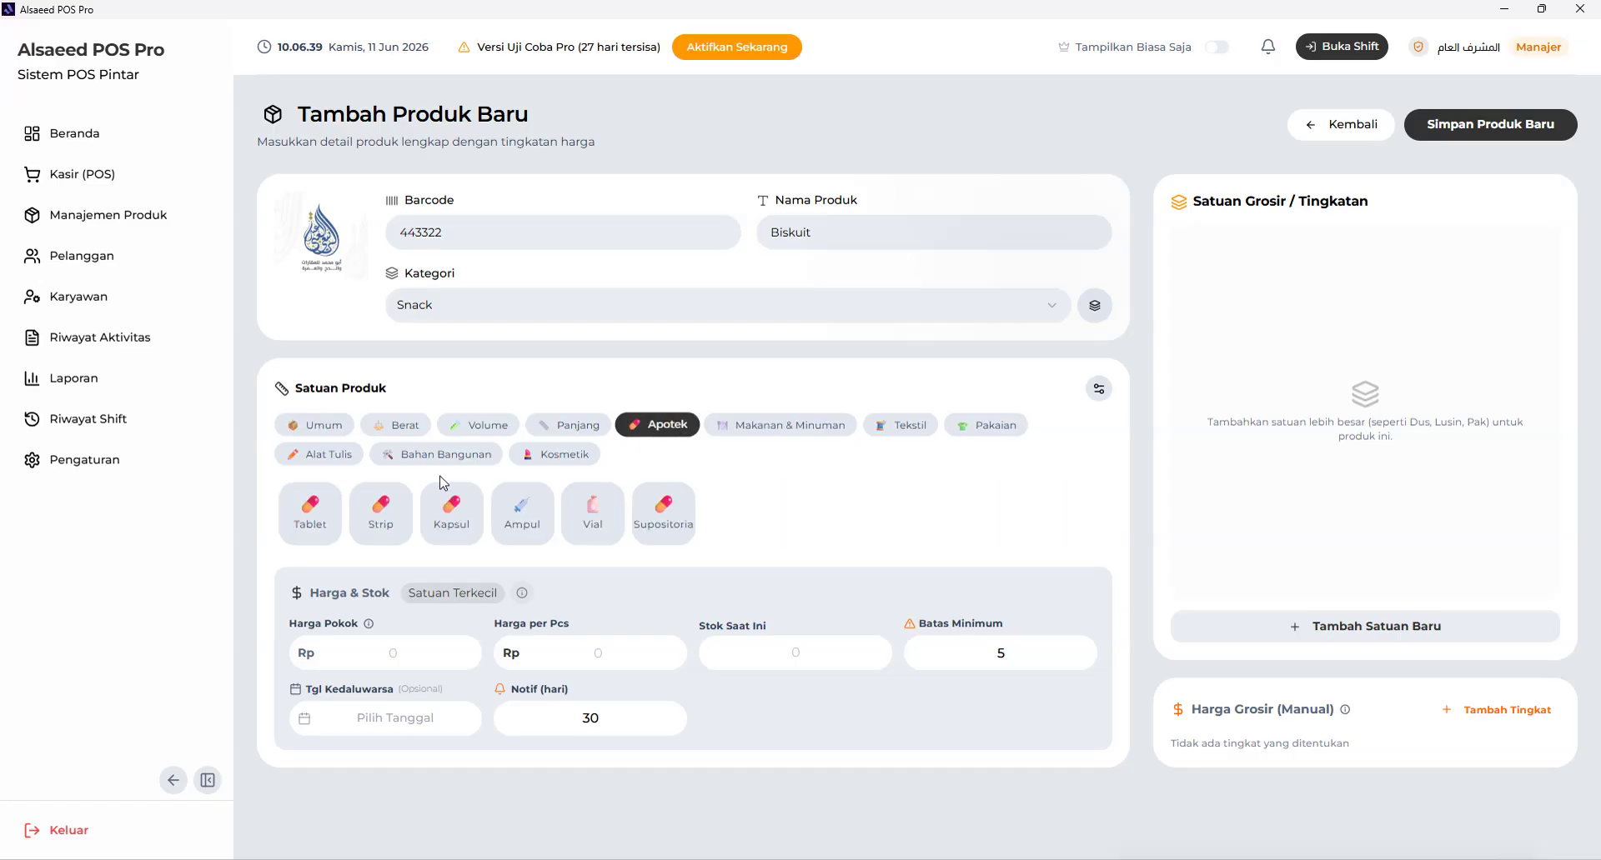
pyautogui.click(306, 523)
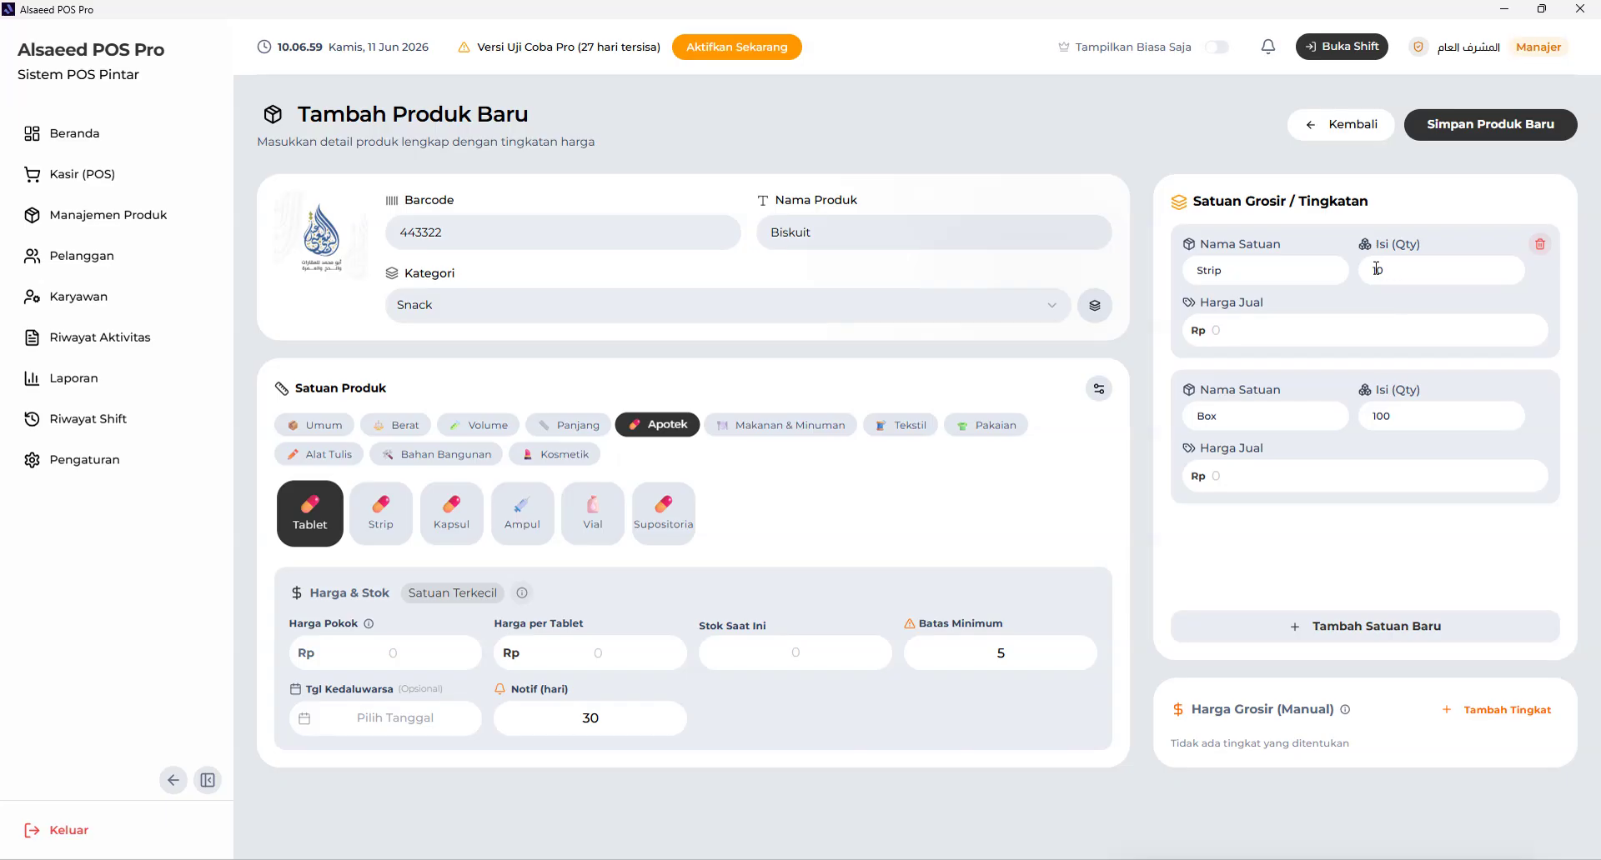
pyautogui.click(388, 527)
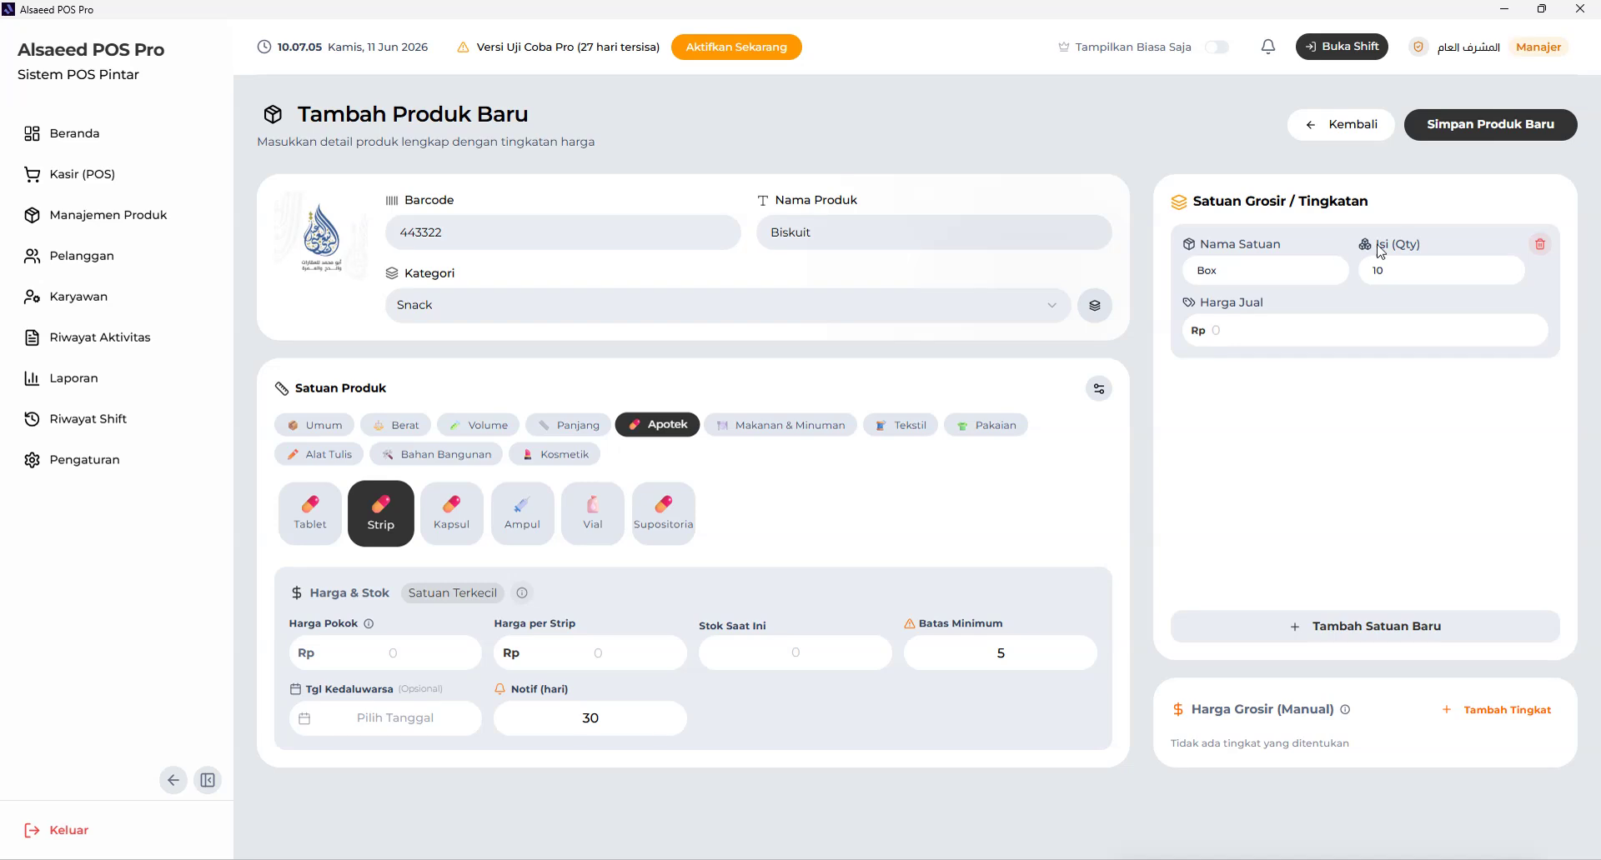
pyautogui.click(331, 510)
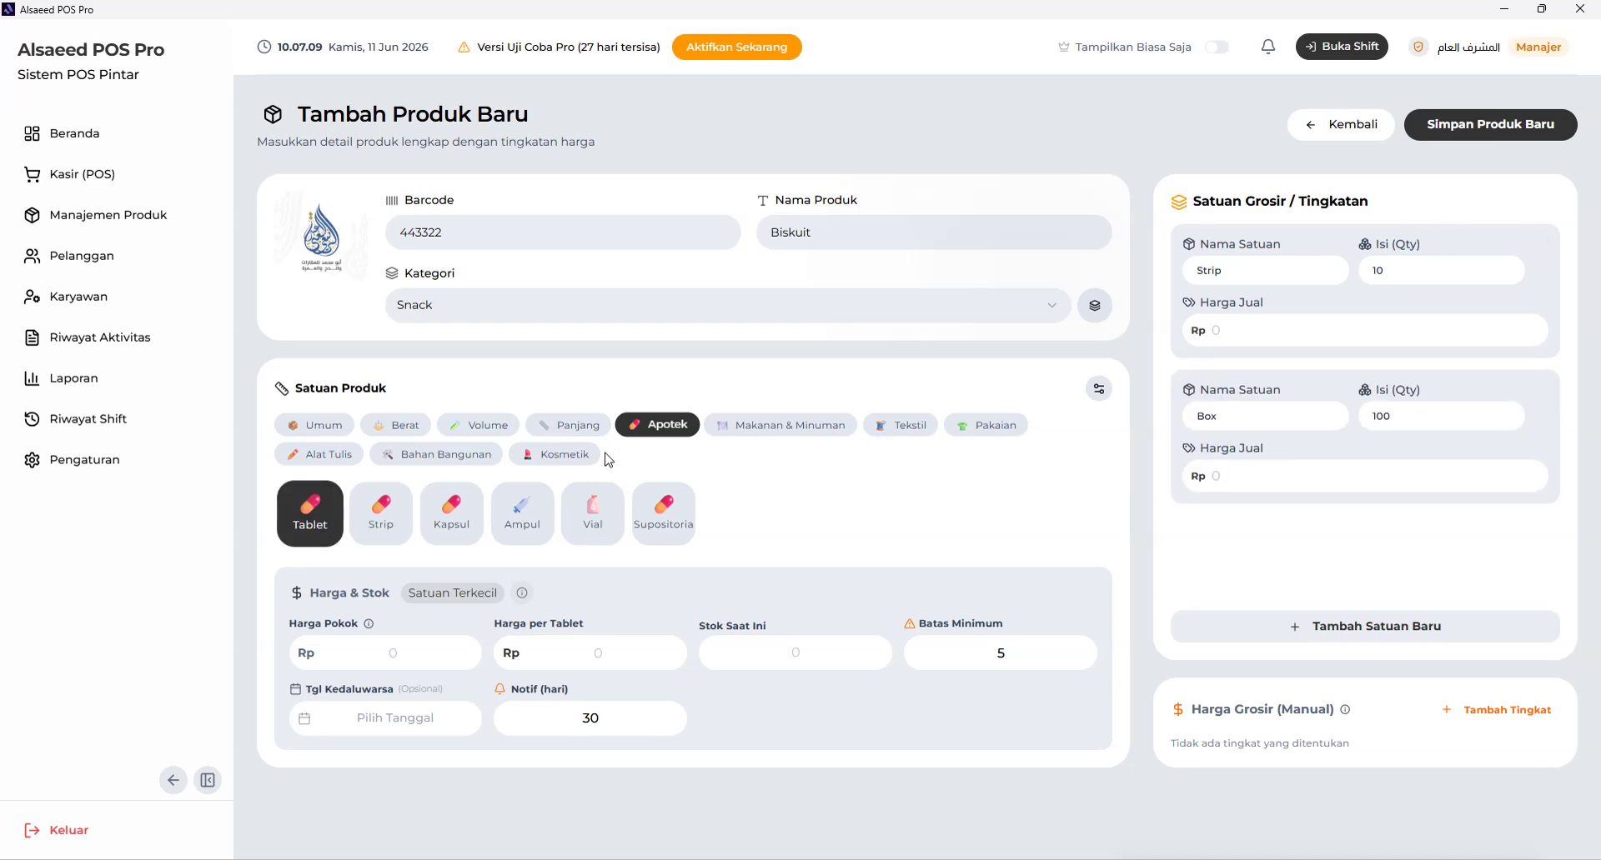
pyautogui.click(769, 436)
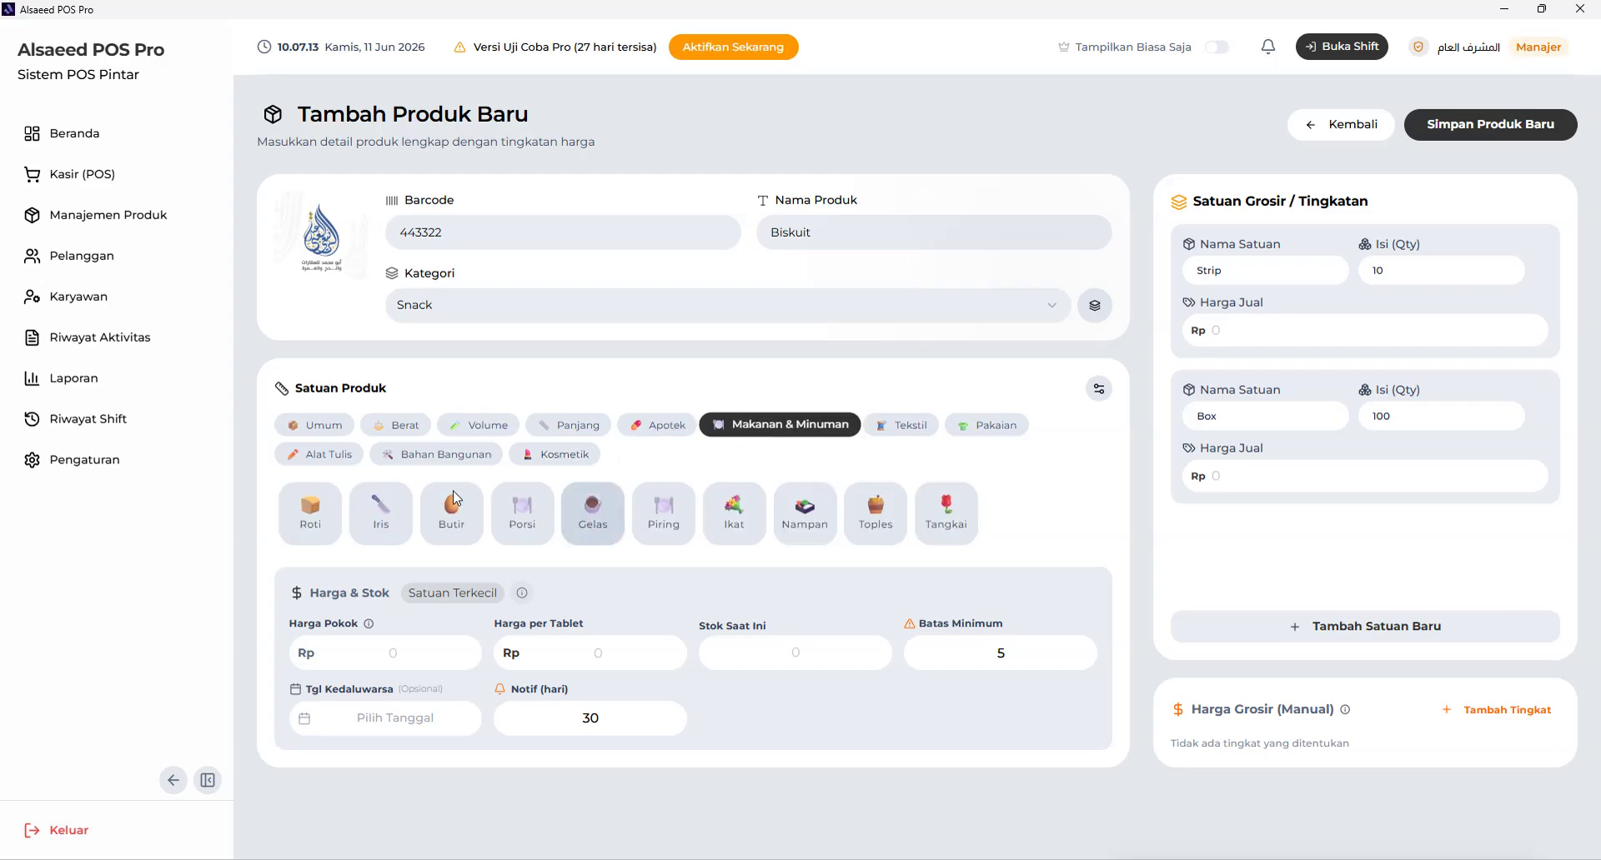
# Step: Choose the general unit Pcs as the base unit, with a cost price of Rp 200 and a price per Pcs of Rp 500
pyautogui.click(317, 425)
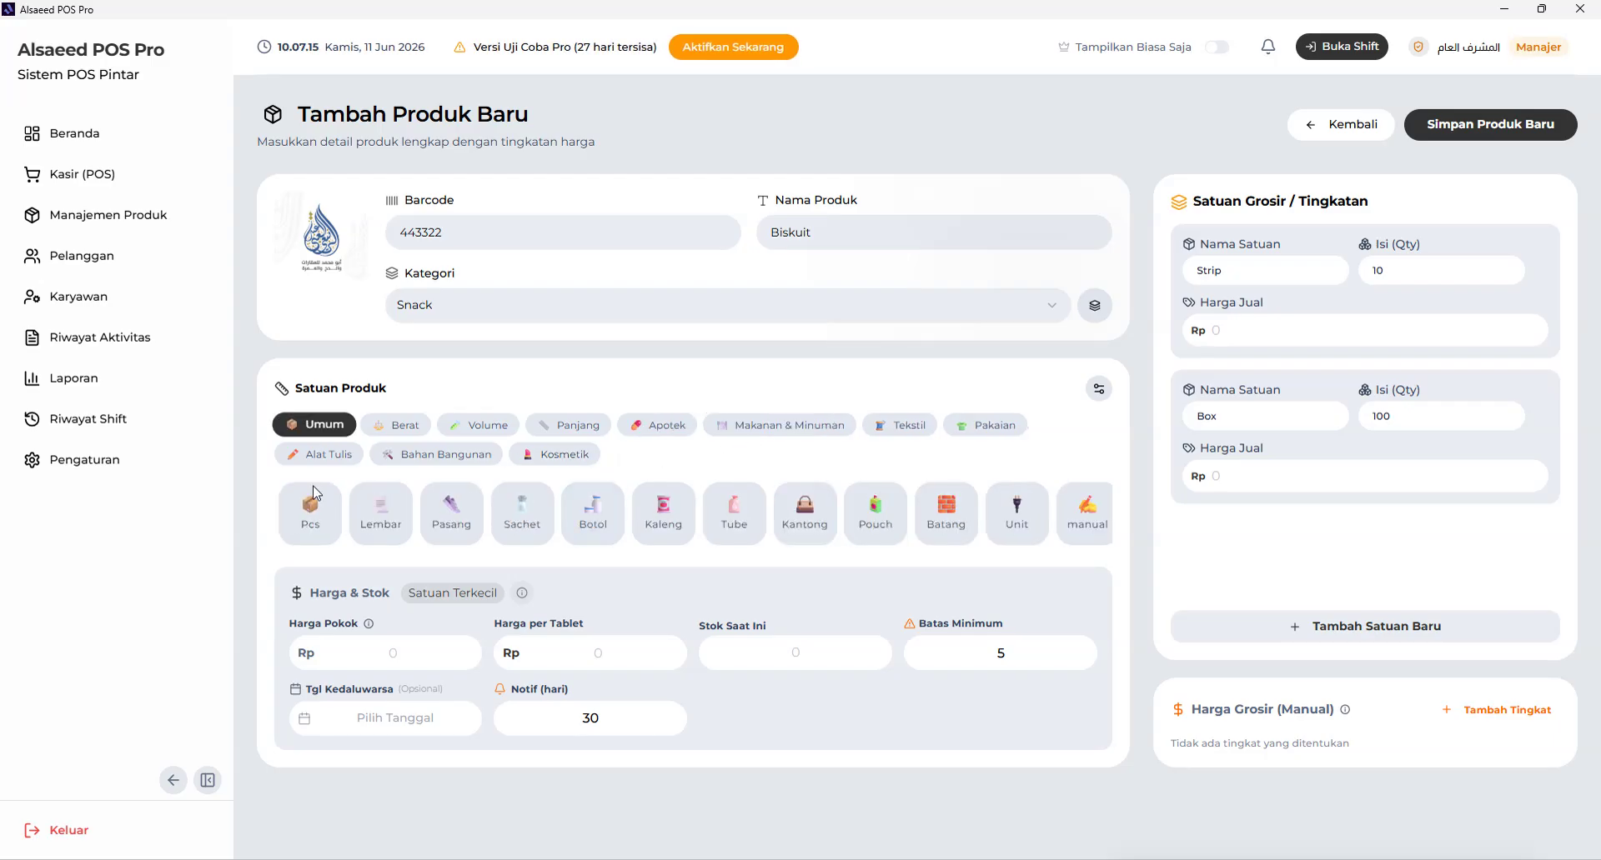
pyautogui.click(305, 519)
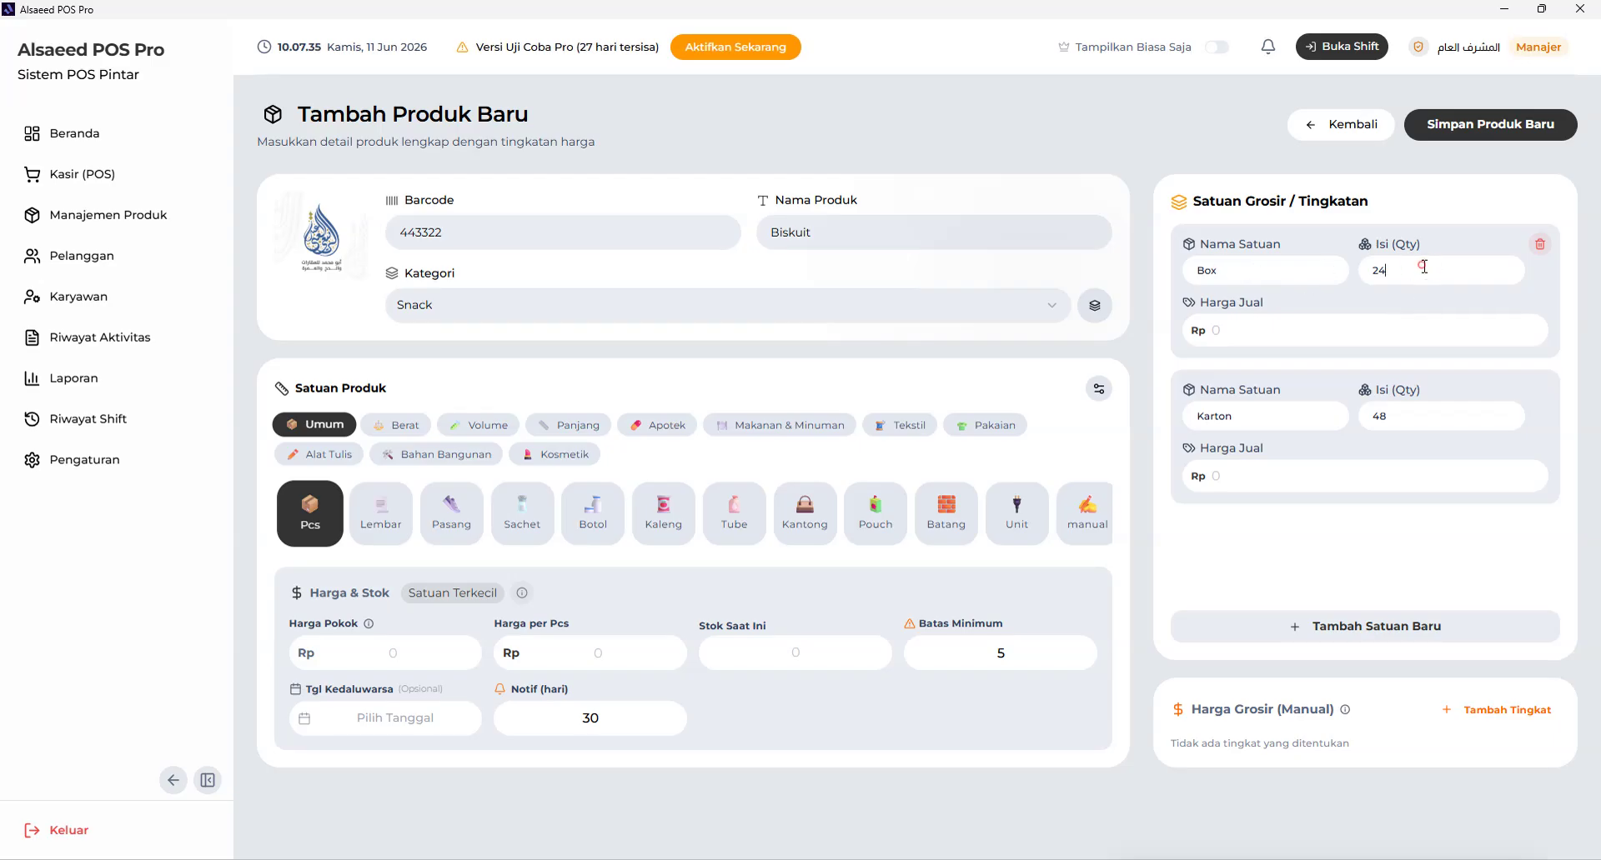
pyautogui.click(373, 642)
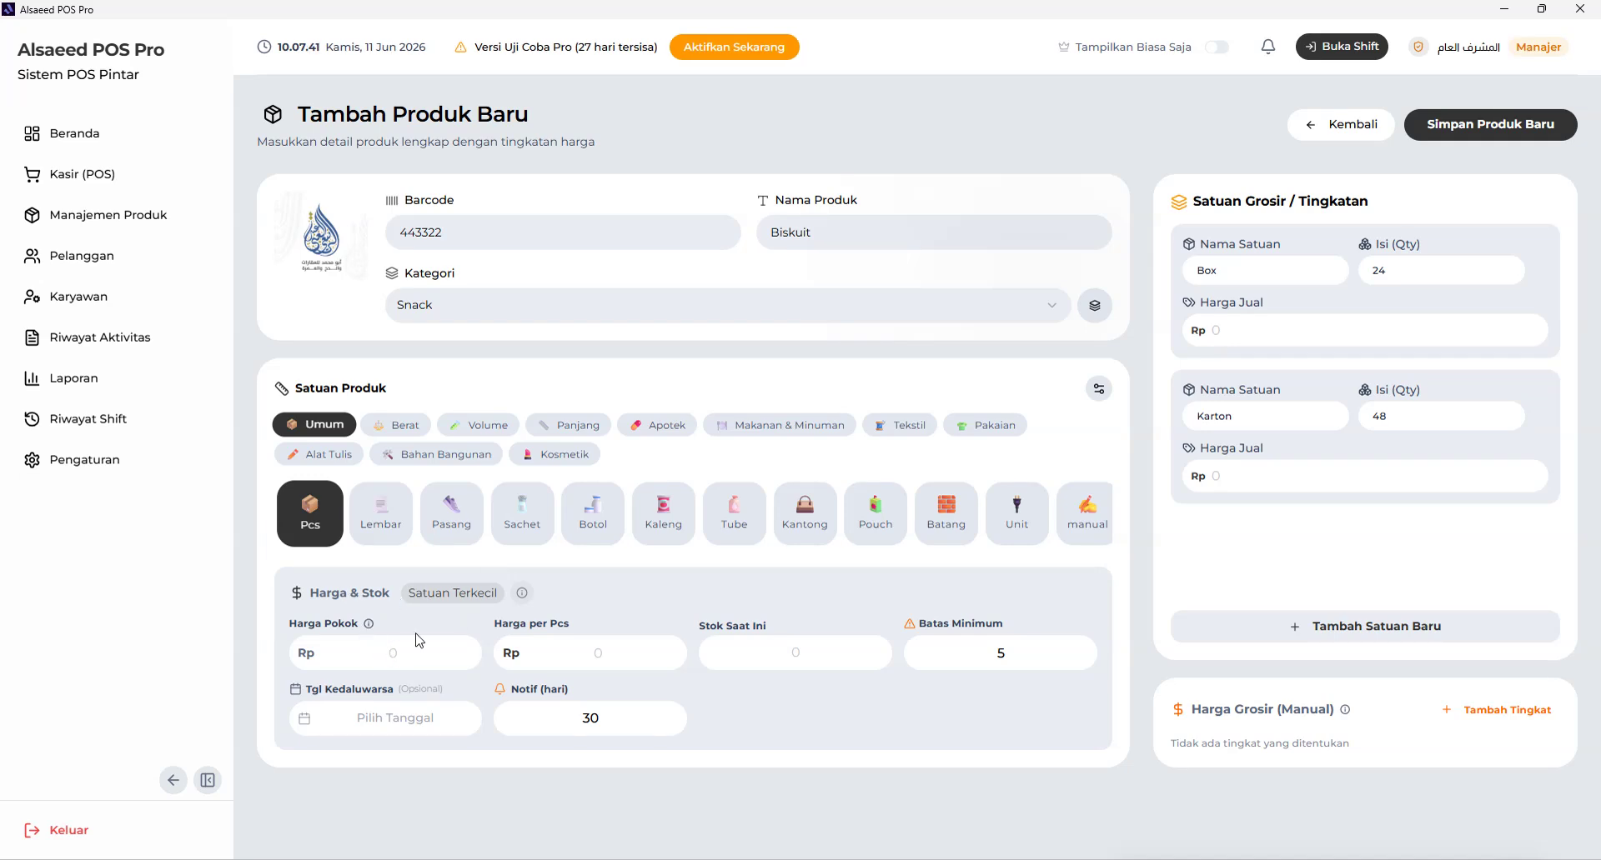
pyautogui.moveTo(369, 626)
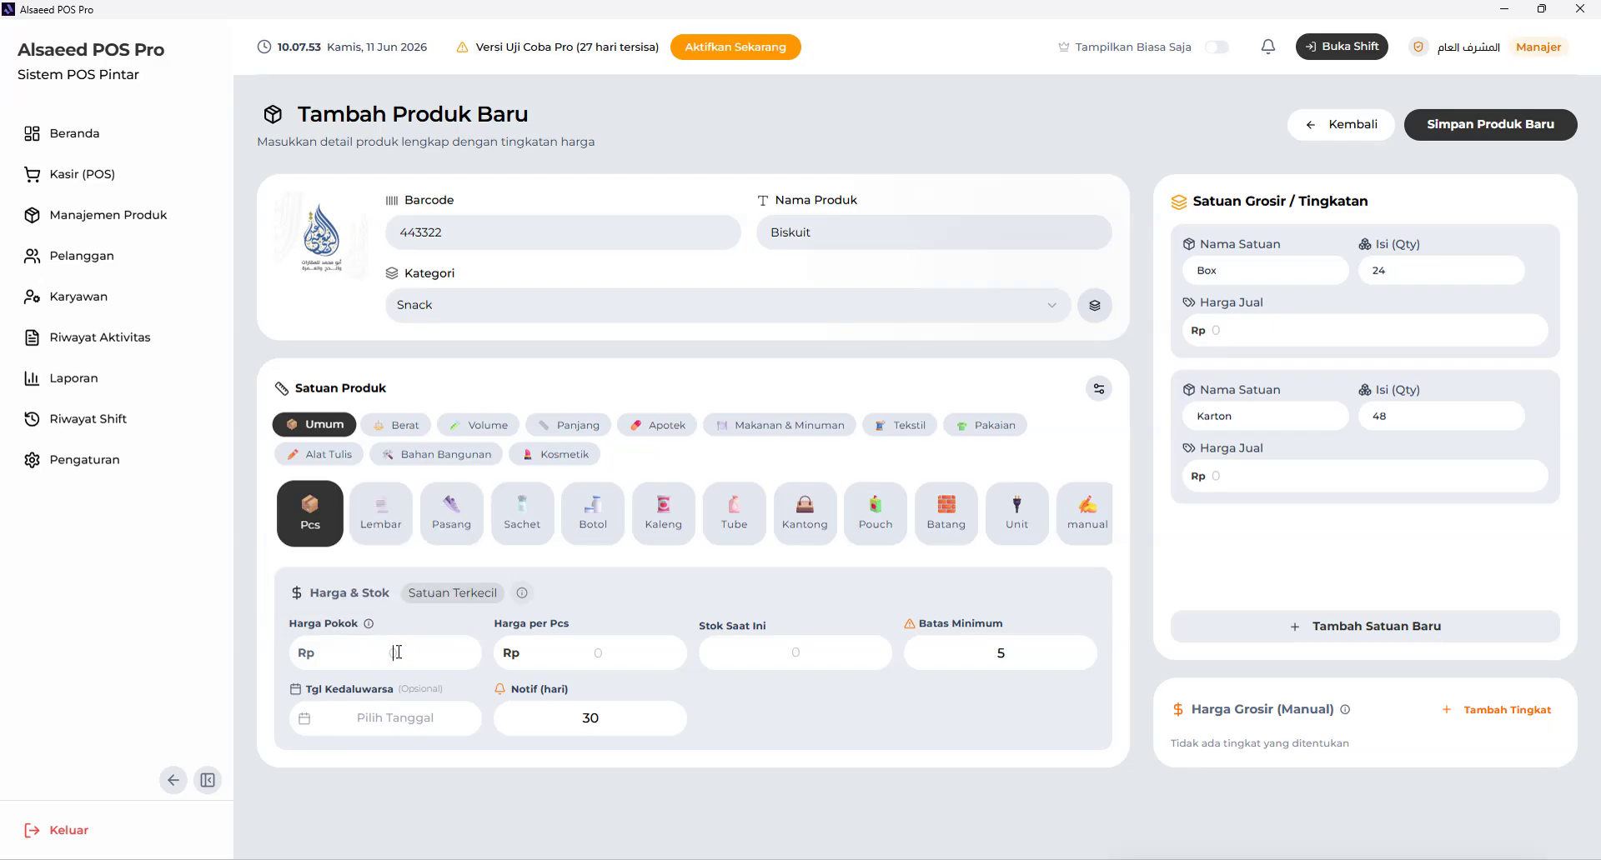
pyautogui.write('200')
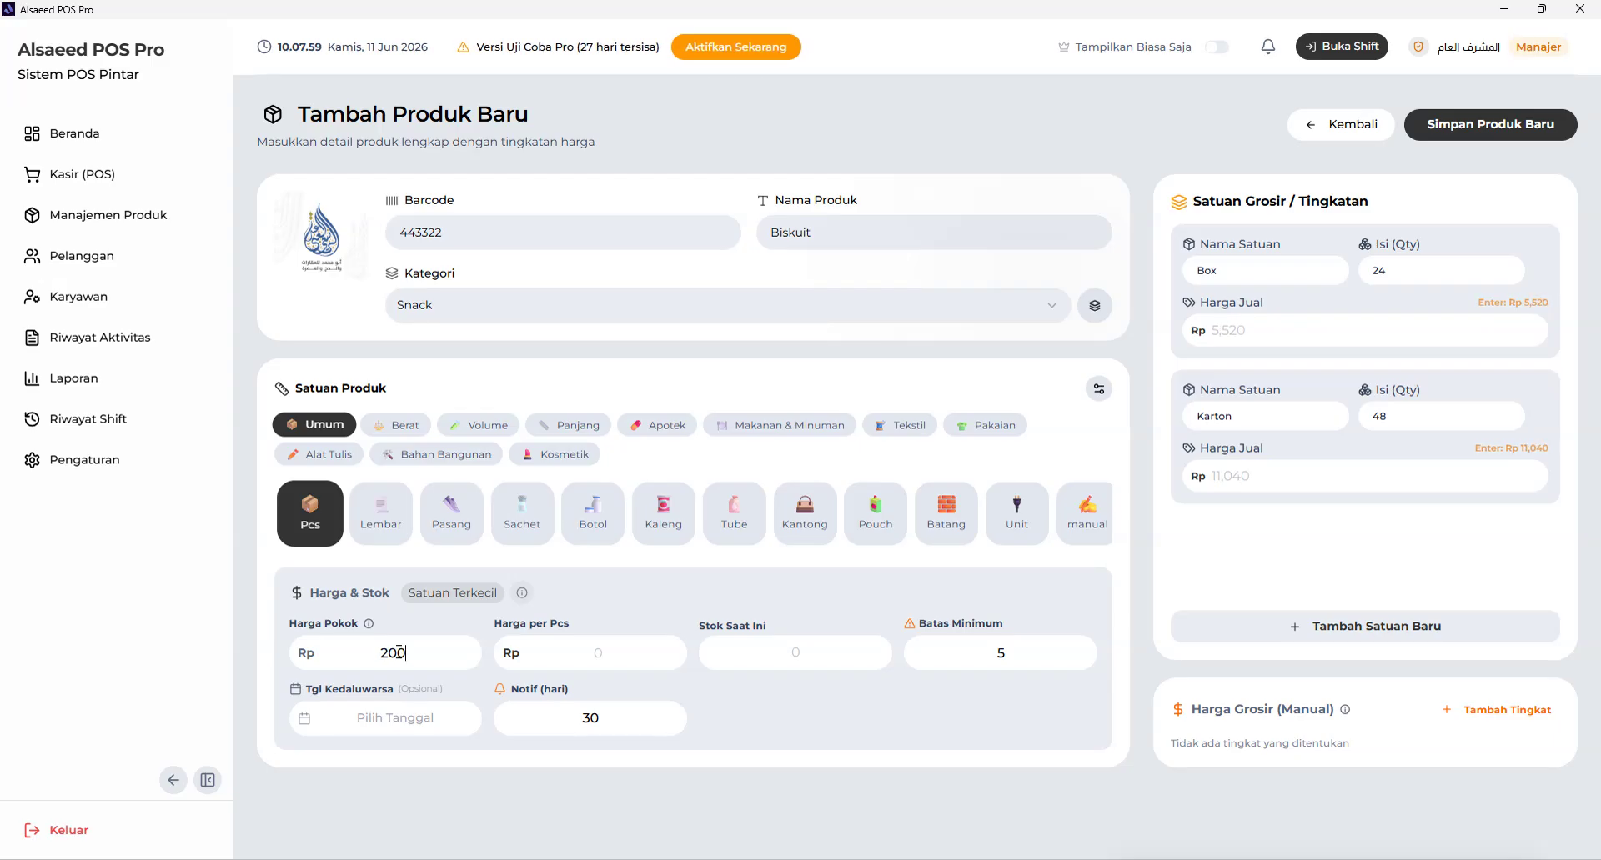
pyautogui.click(579, 657)
pyautogui.write('500')
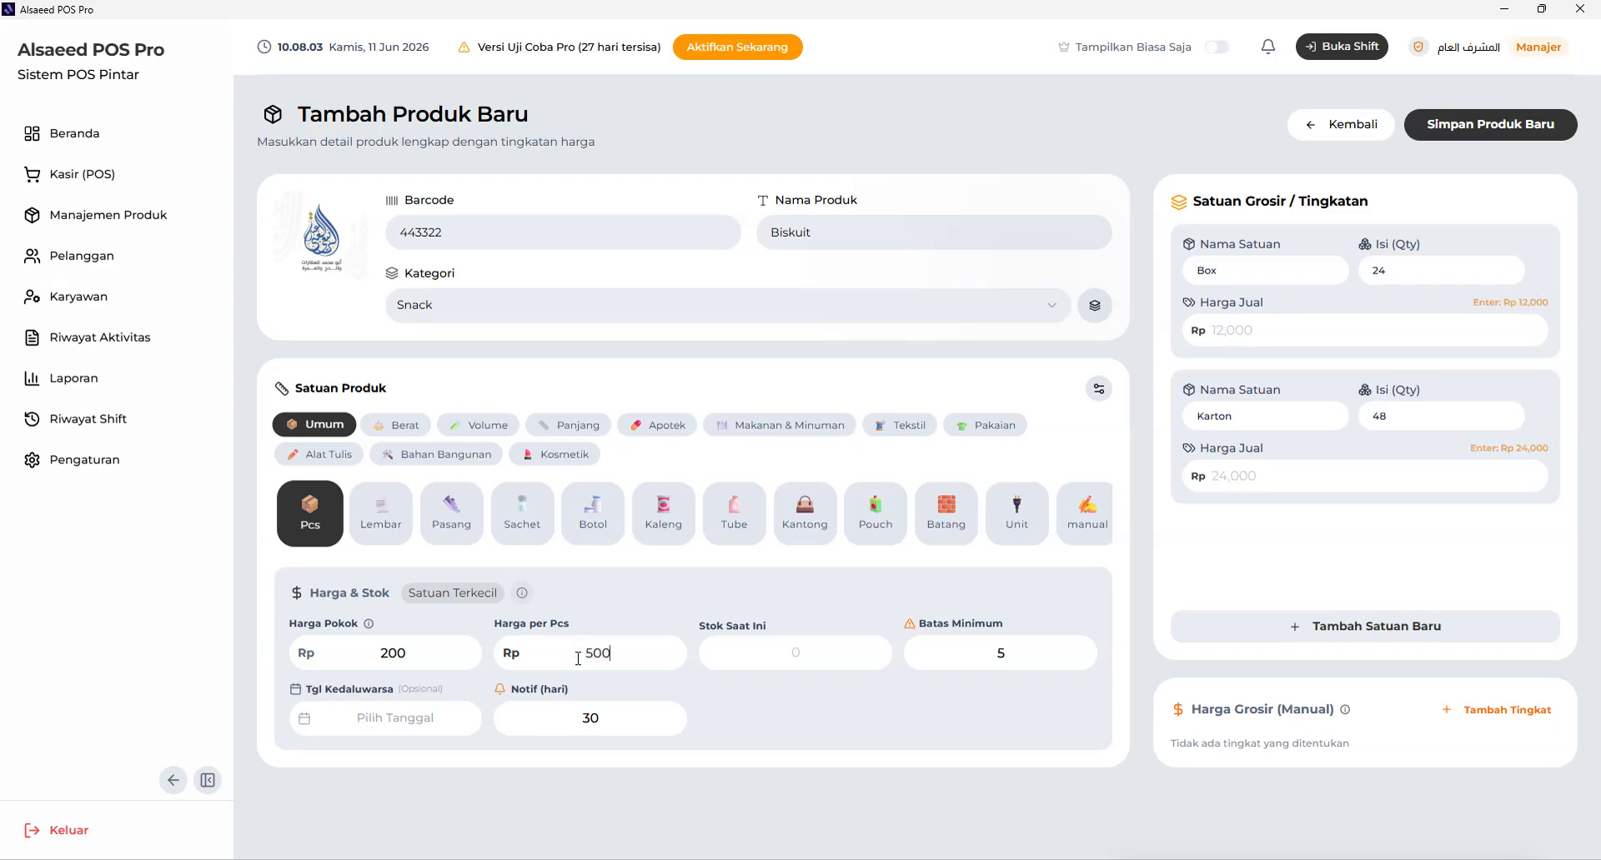
# Step: Set the product's current stock to 1,000 and its minimum stock limit to 50
pyautogui.click(826, 647)
pyautogui.write('1,000')
pyautogui.press('BackSpace')
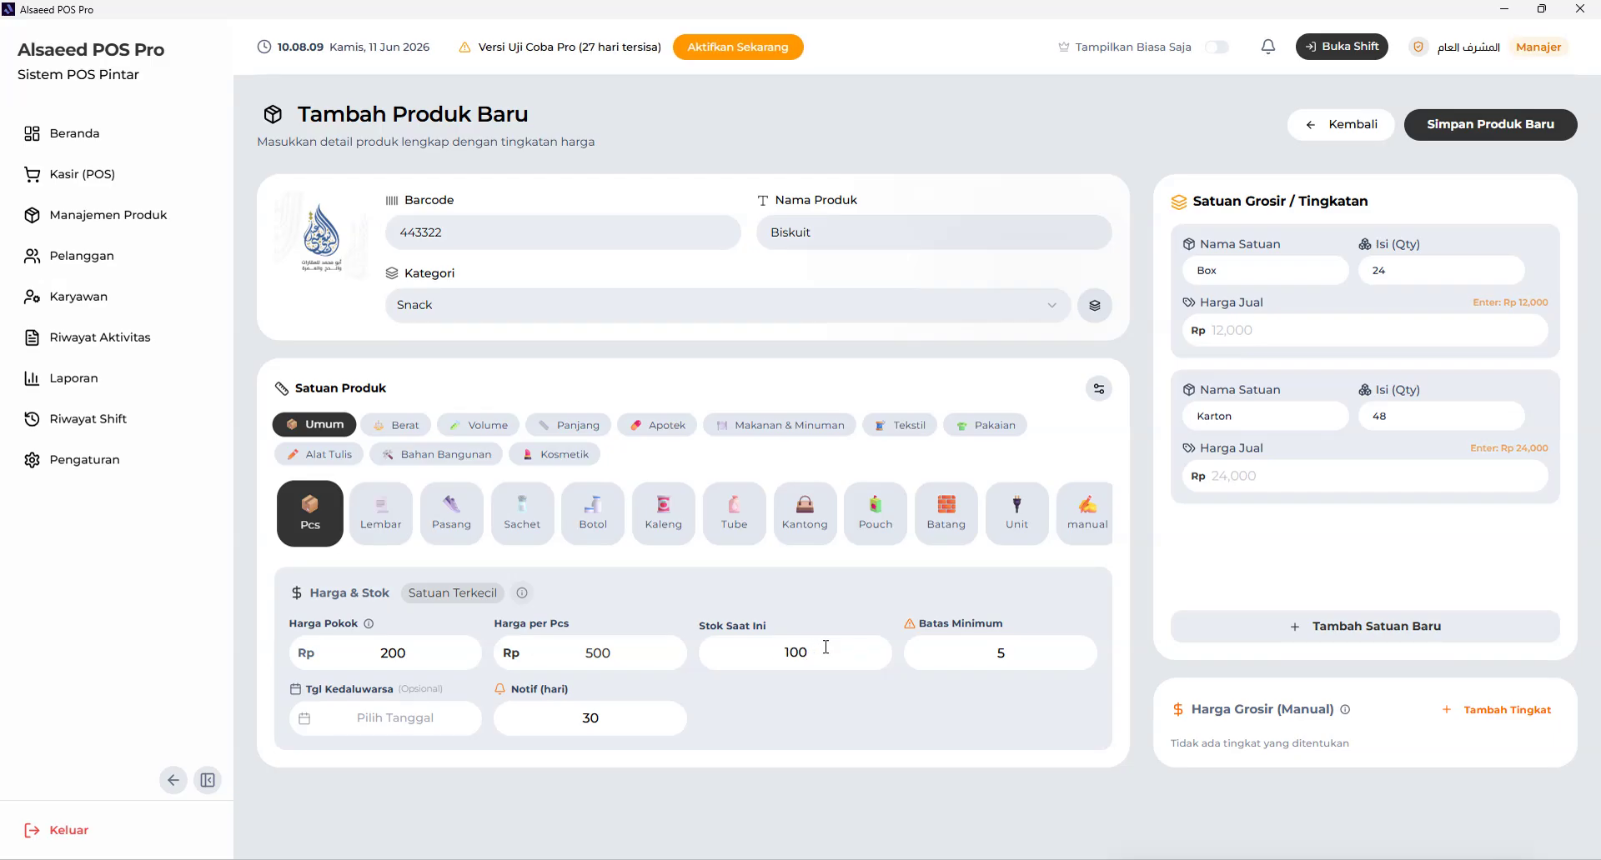
pyautogui.write('000')
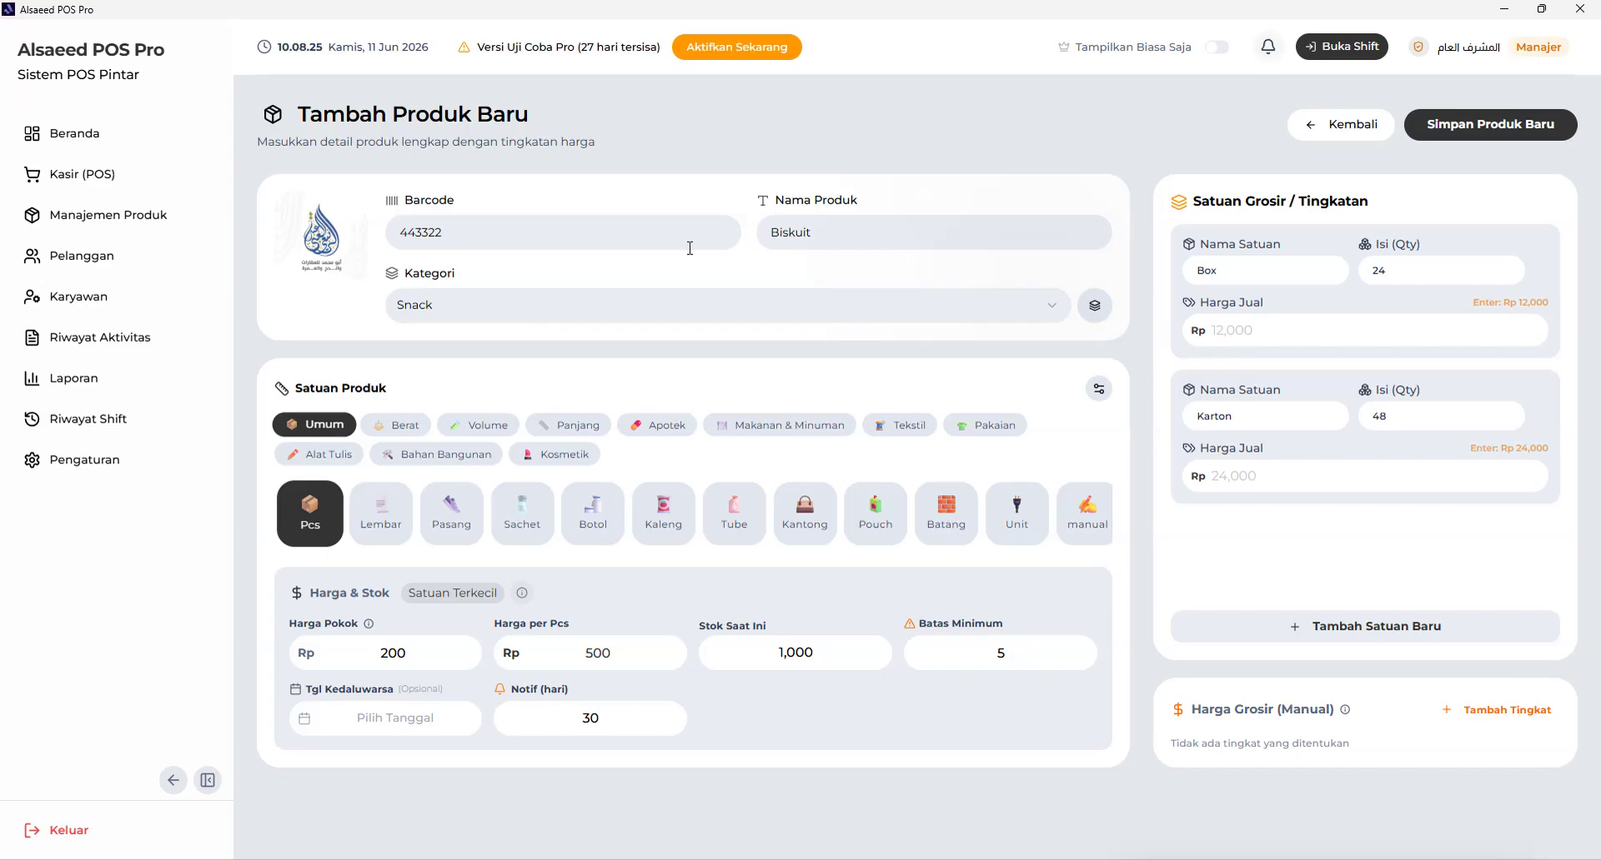
pyautogui.click(1011, 647)
pyautogui.press('BackSpace')
pyautogui.write('1')
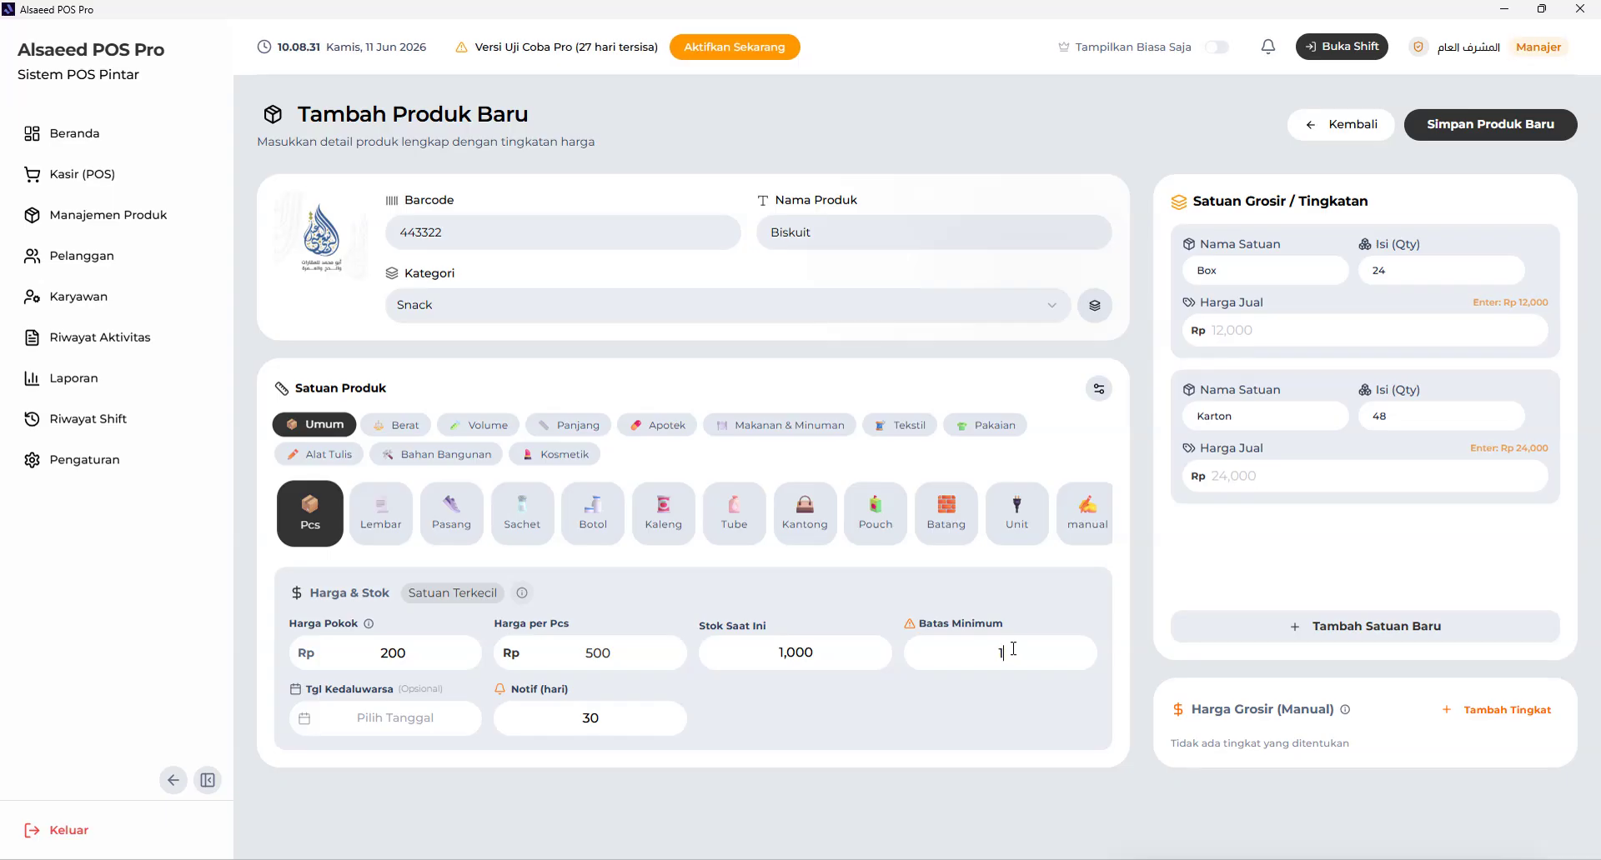
pyautogui.press('BackSpace')
pyautogui.write('50')
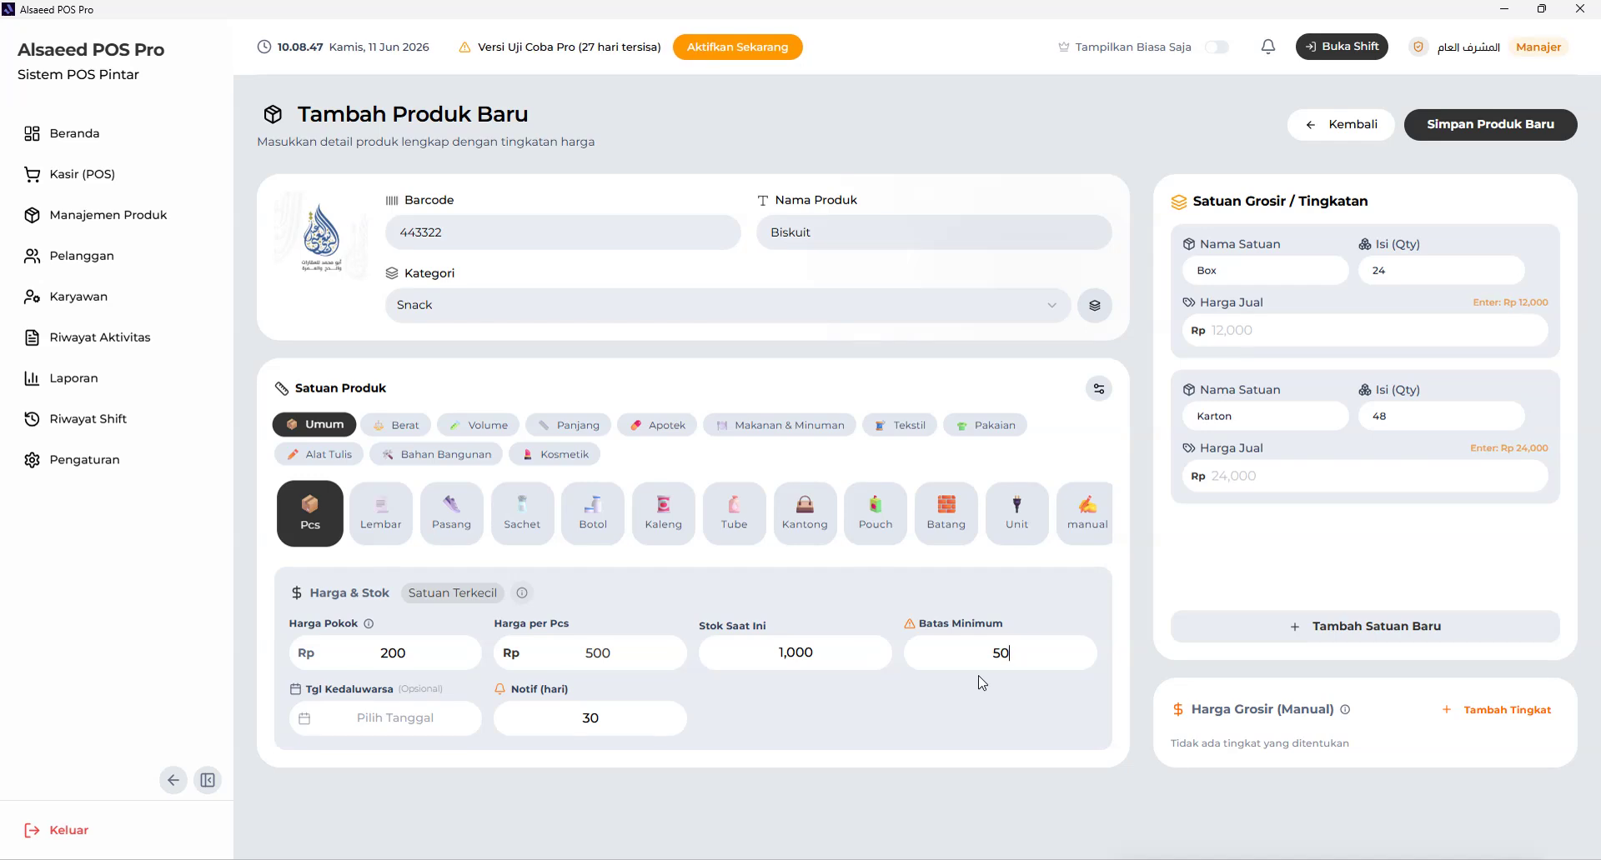
# Step: Set the product's expiry date to 10-06-2026
pyautogui.click(413, 721)
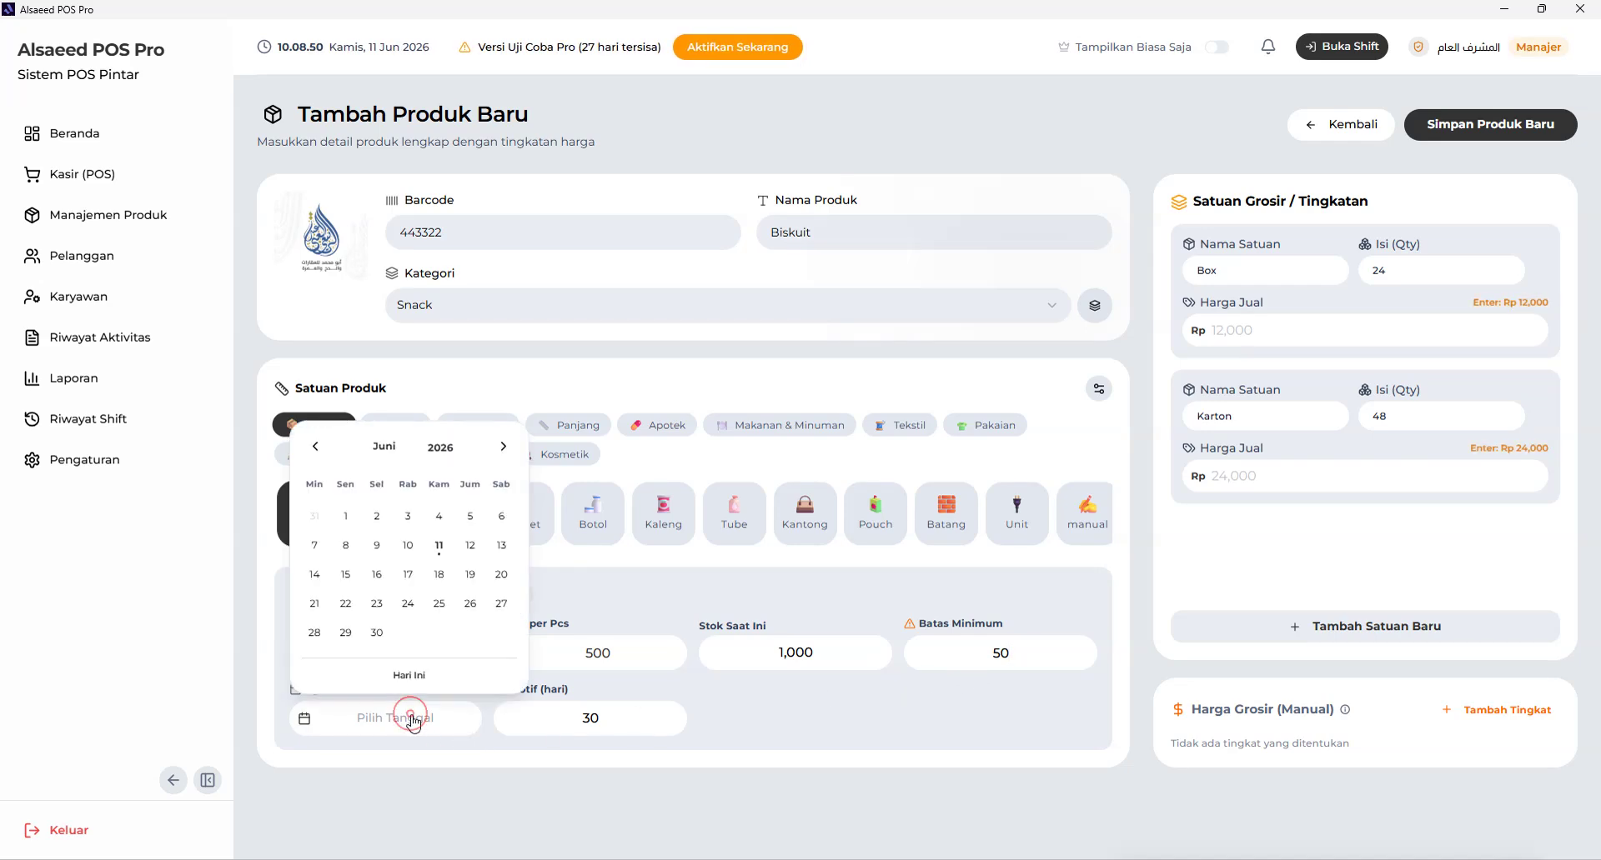
pyautogui.click(407, 546)
pyautogui.click(615, 734)
pyautogui.doubleClick(615, 725)
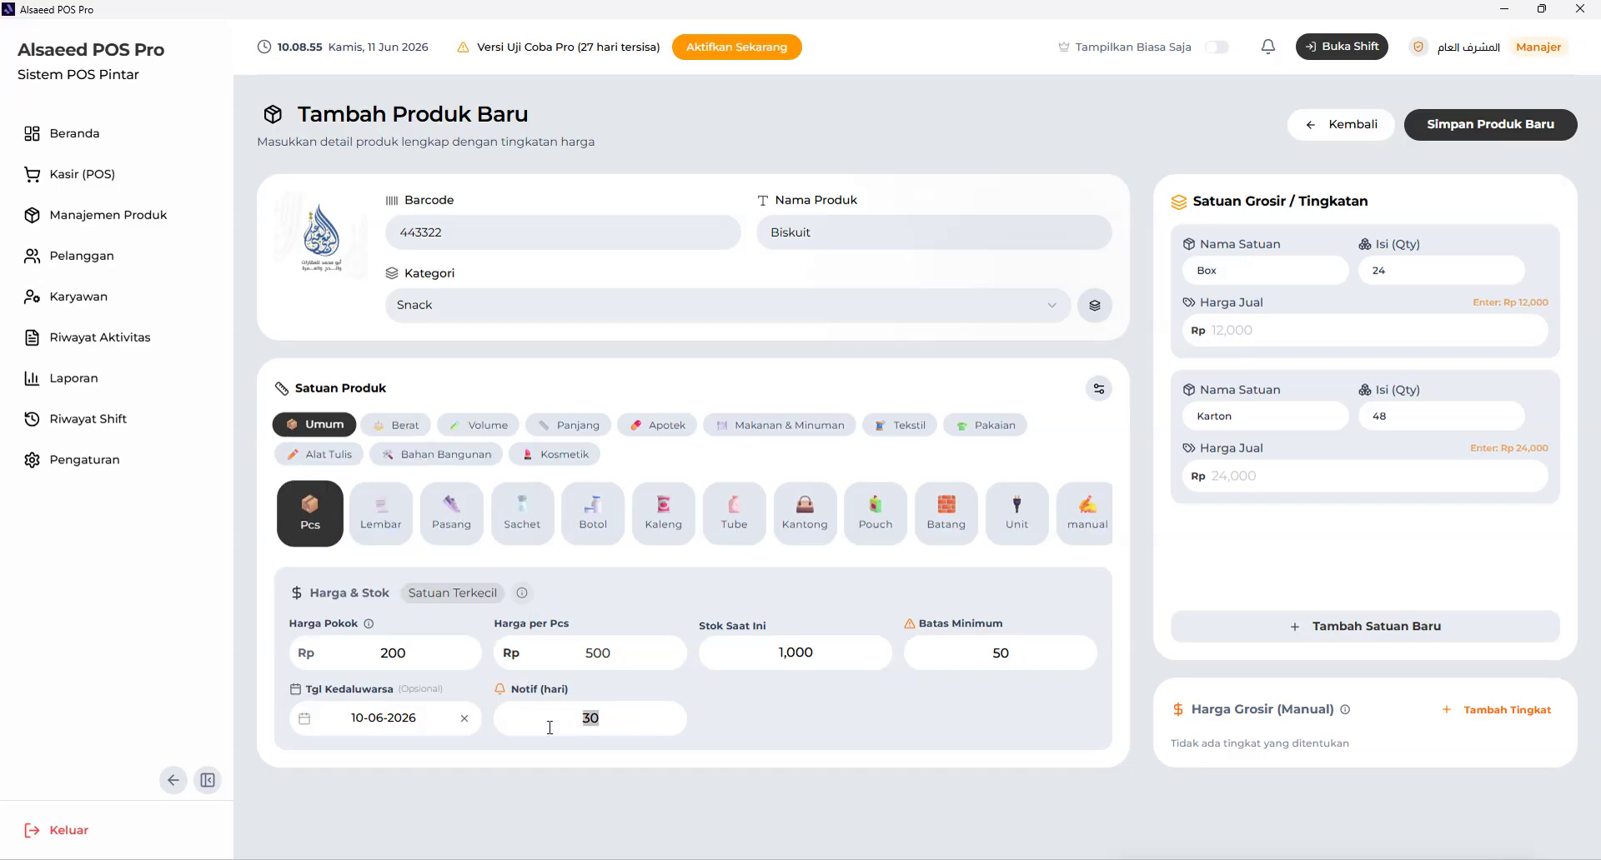
pyautogui.click(615, 725)
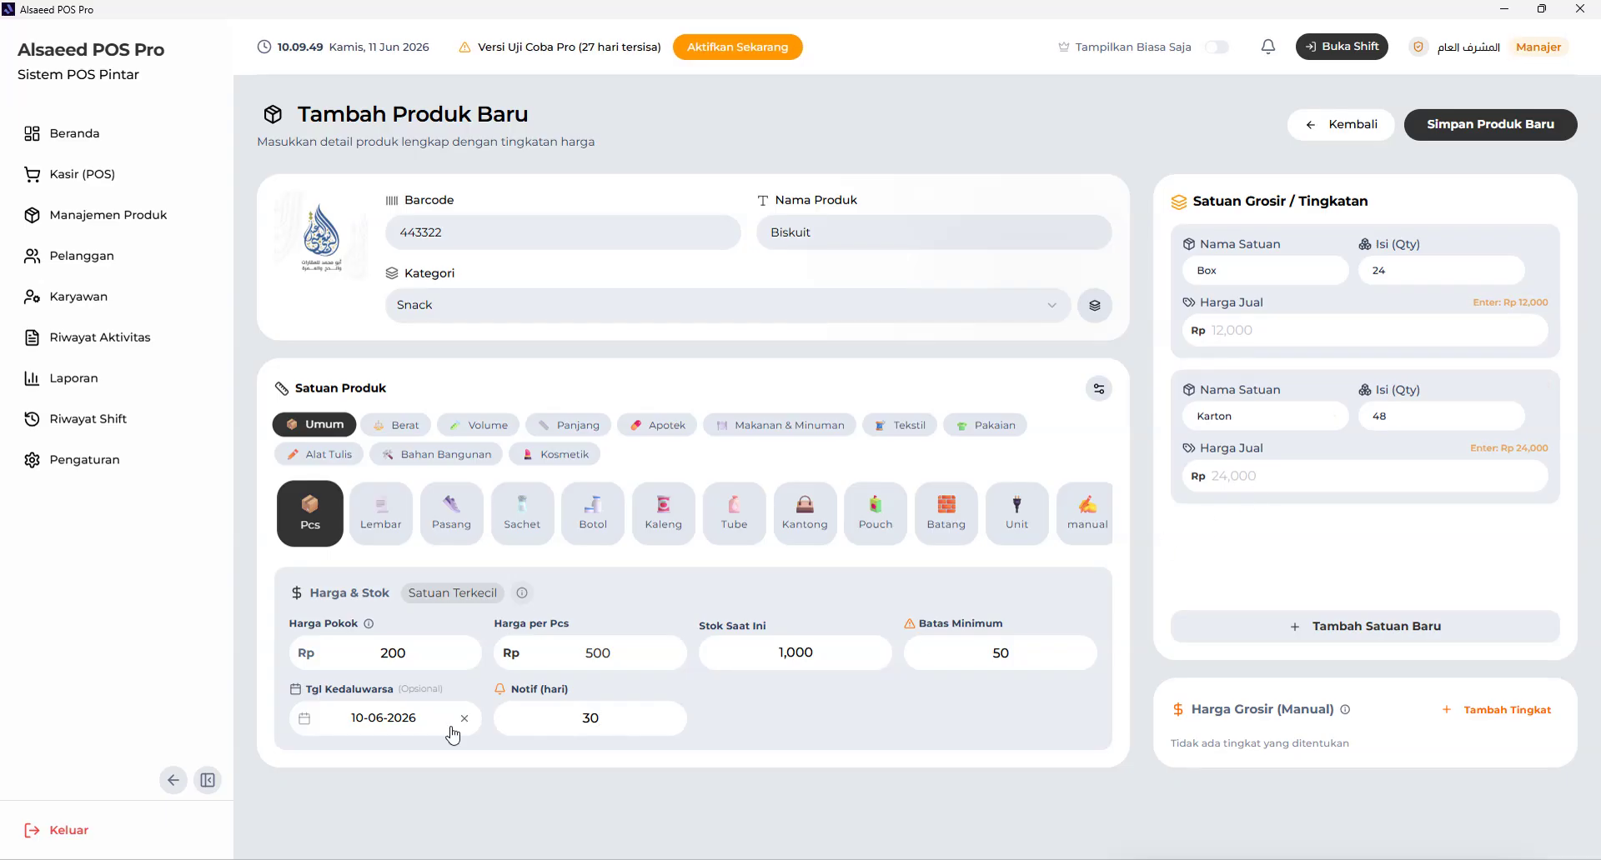
pyautogui.click(425, 650)
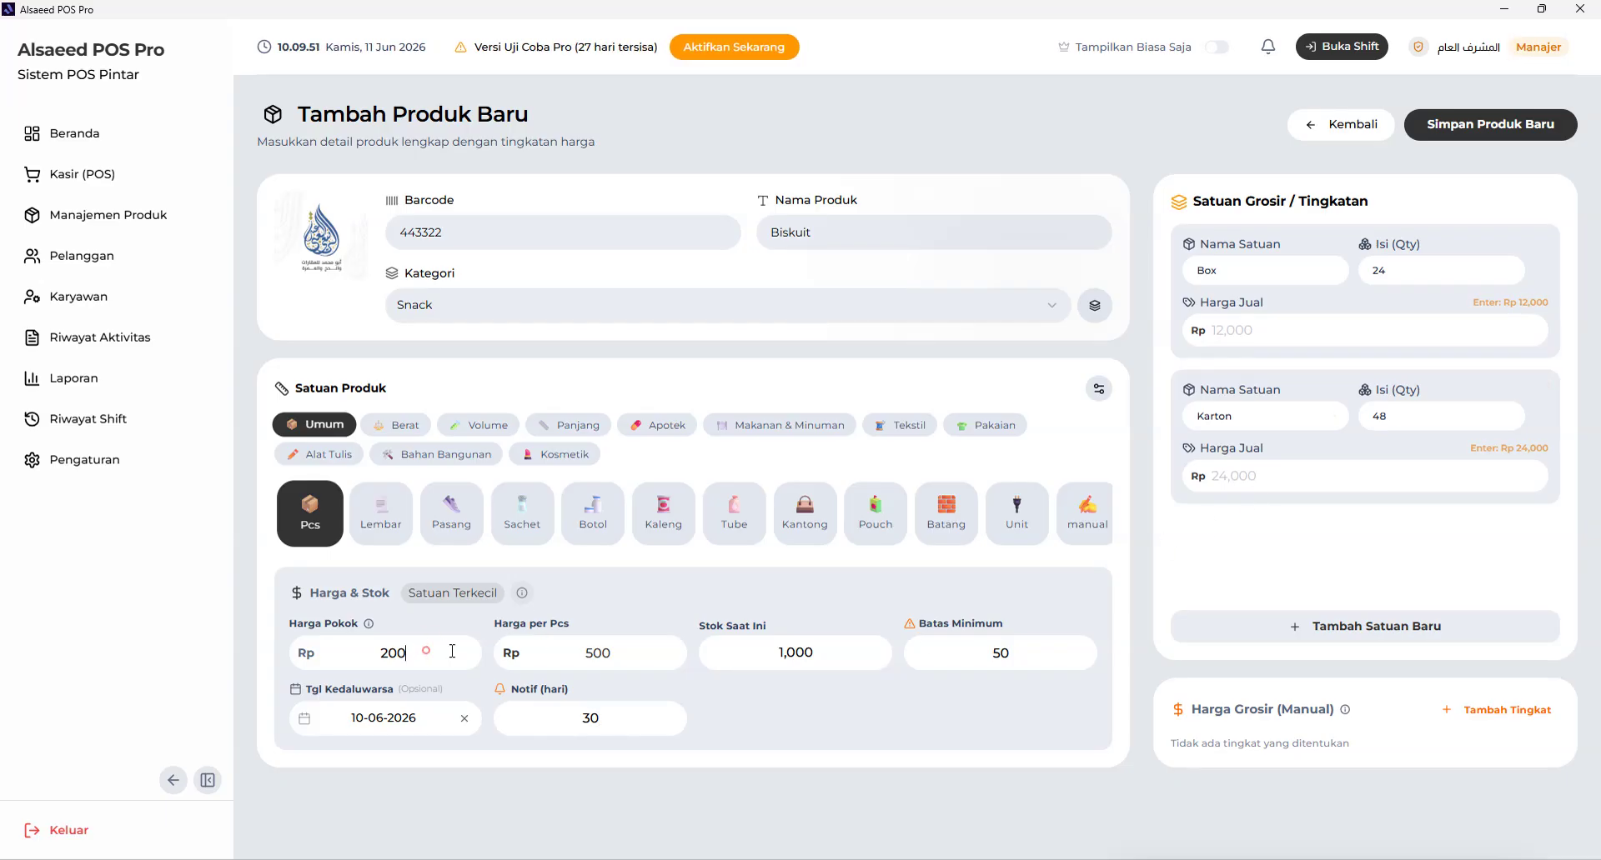
pyautogui.click(639, 651)
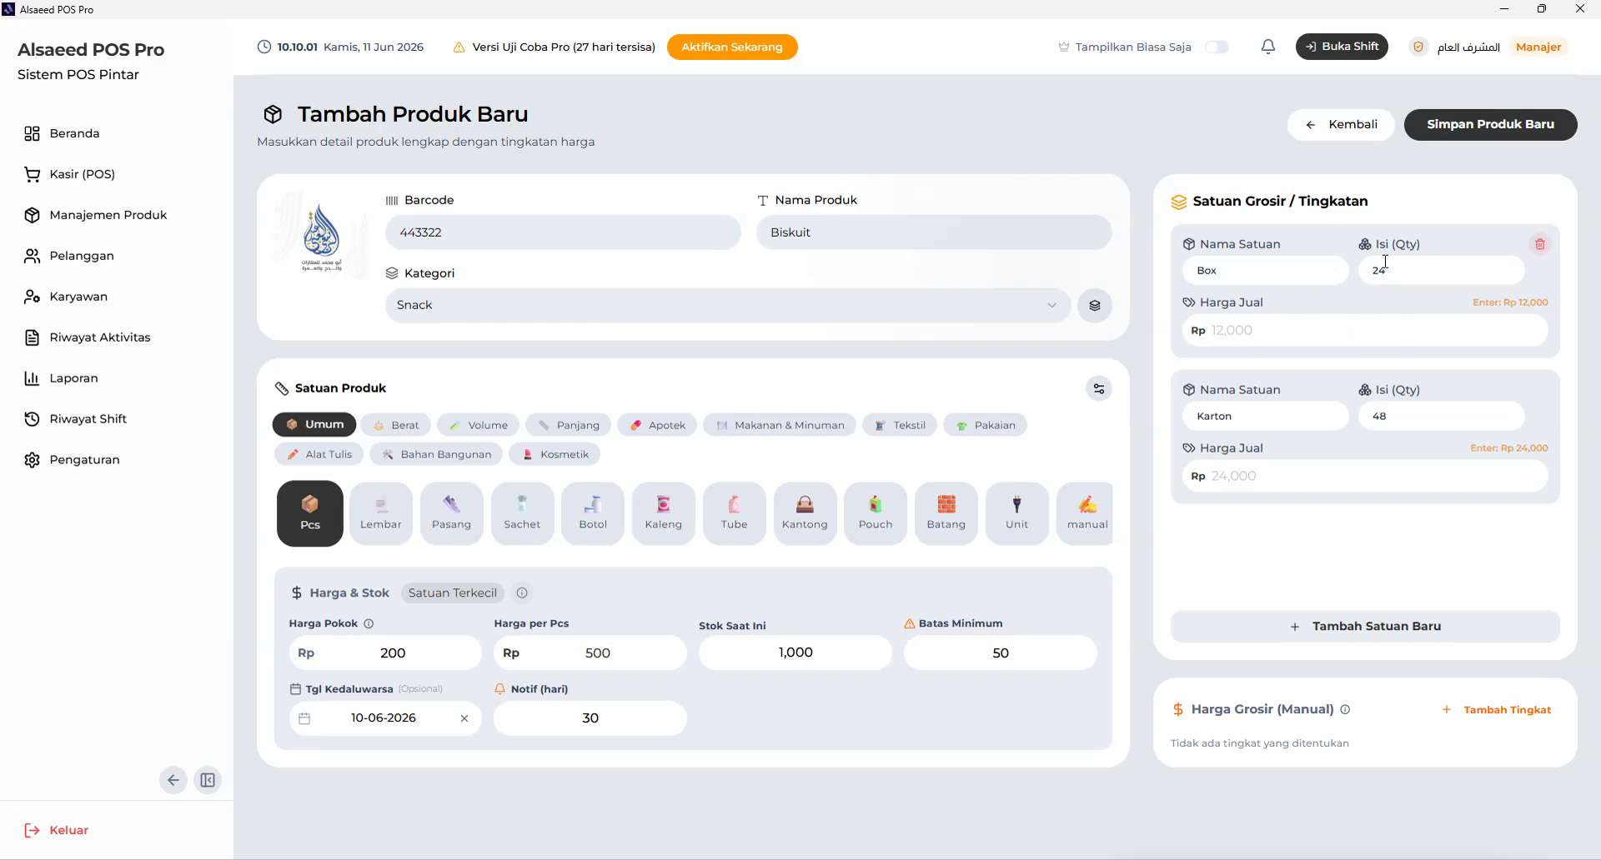
# Step: Accept the suggested selling price for the Box wholesale unit and replace it with Rp 10,000
pyautogui.click(1317, 332)
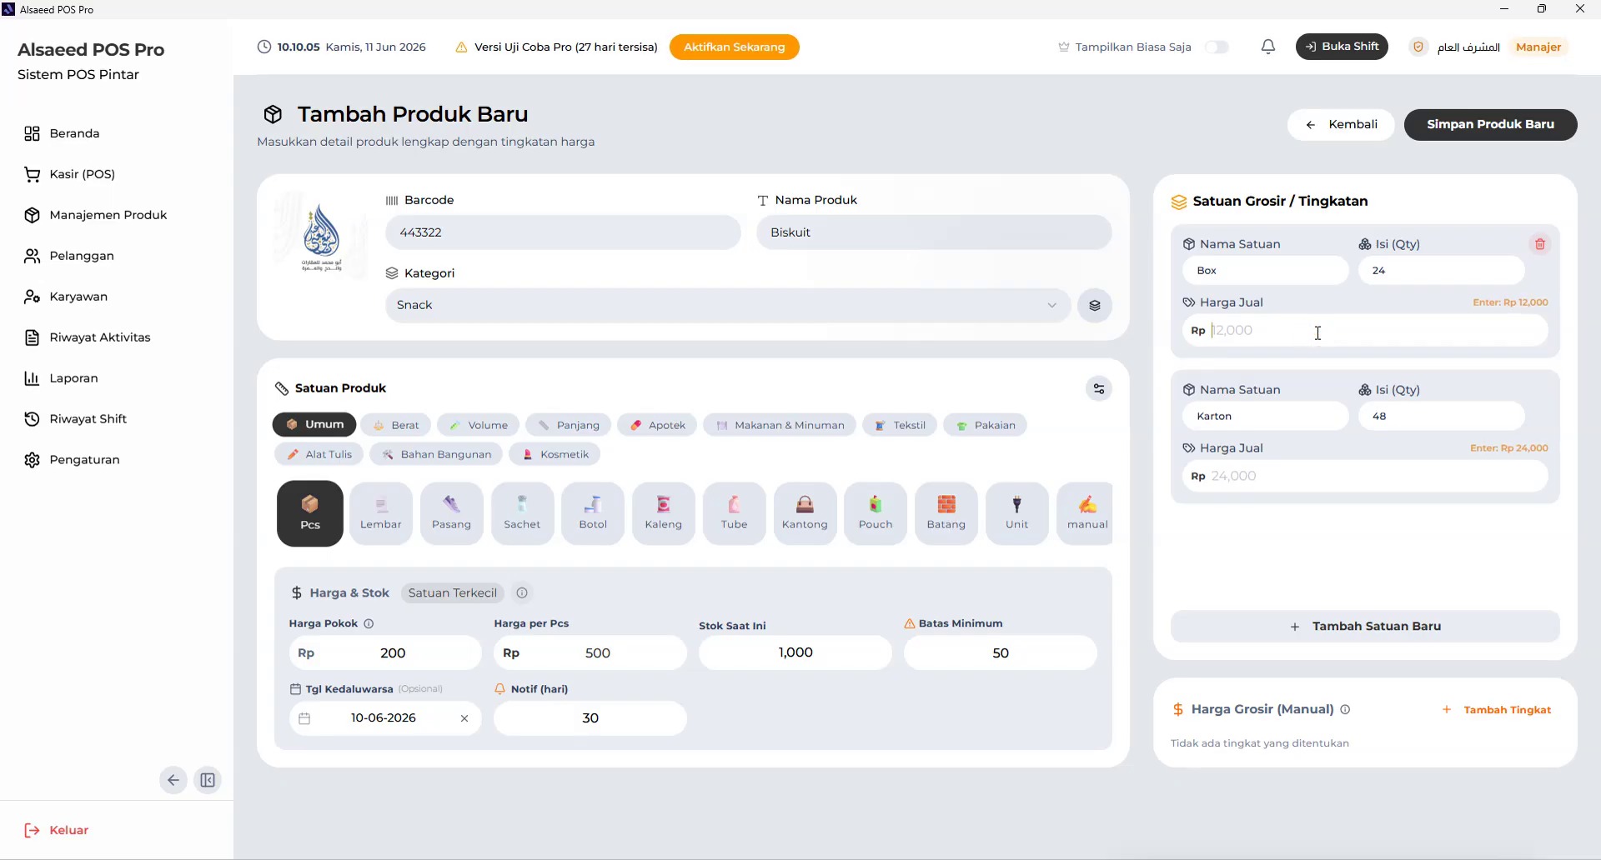
pyautogui.press('Return')
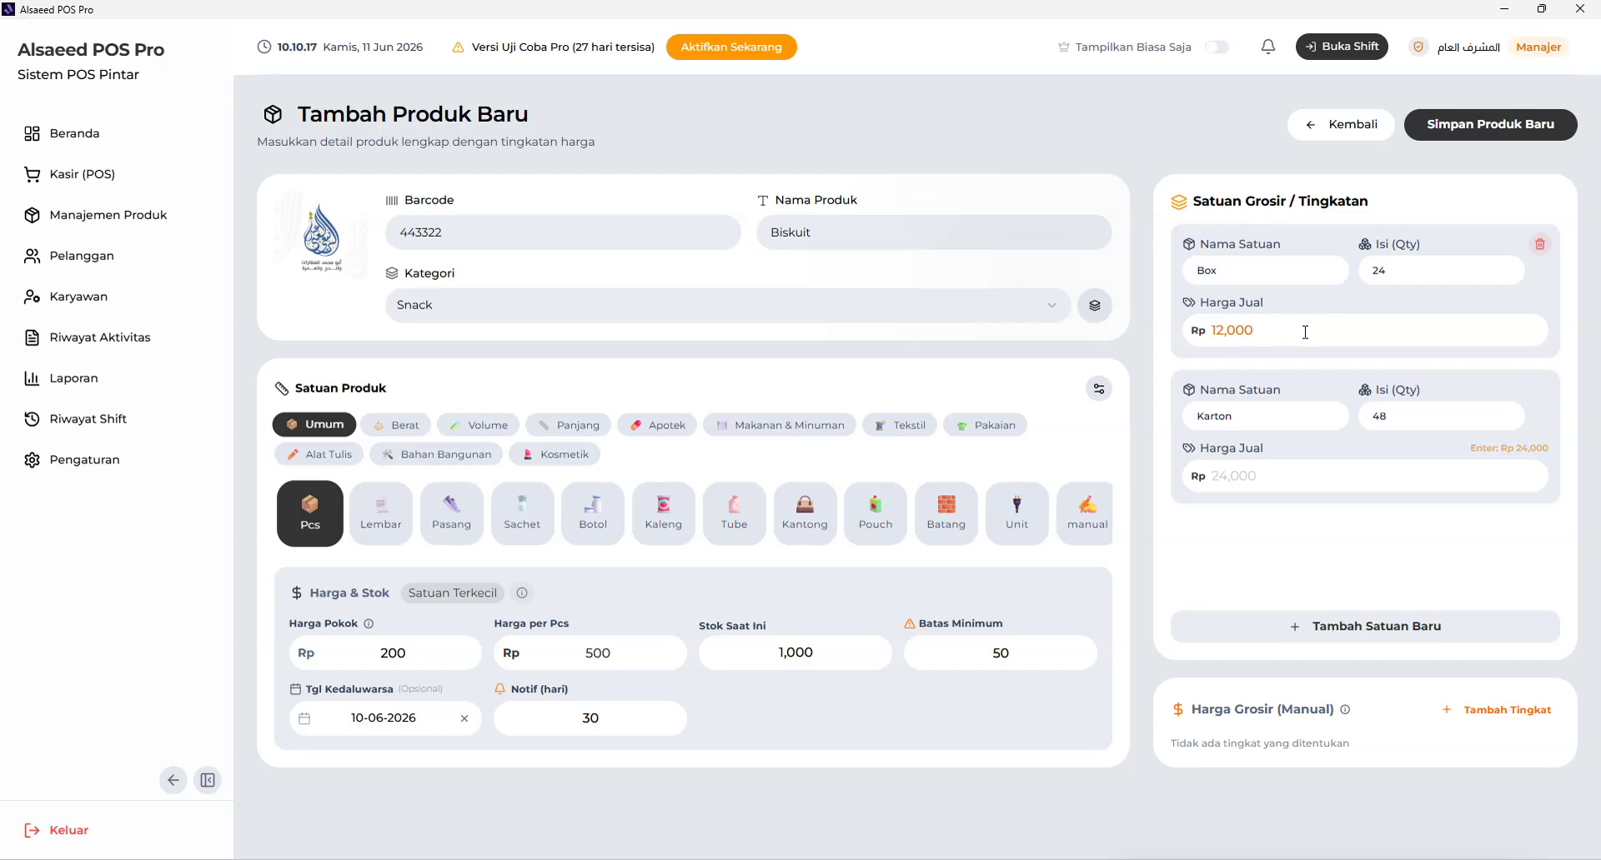
pyautogui.moveTo(1304, 331); pyautogui.dragTo(1198, 318)
pyautogui.click(1291, 333)
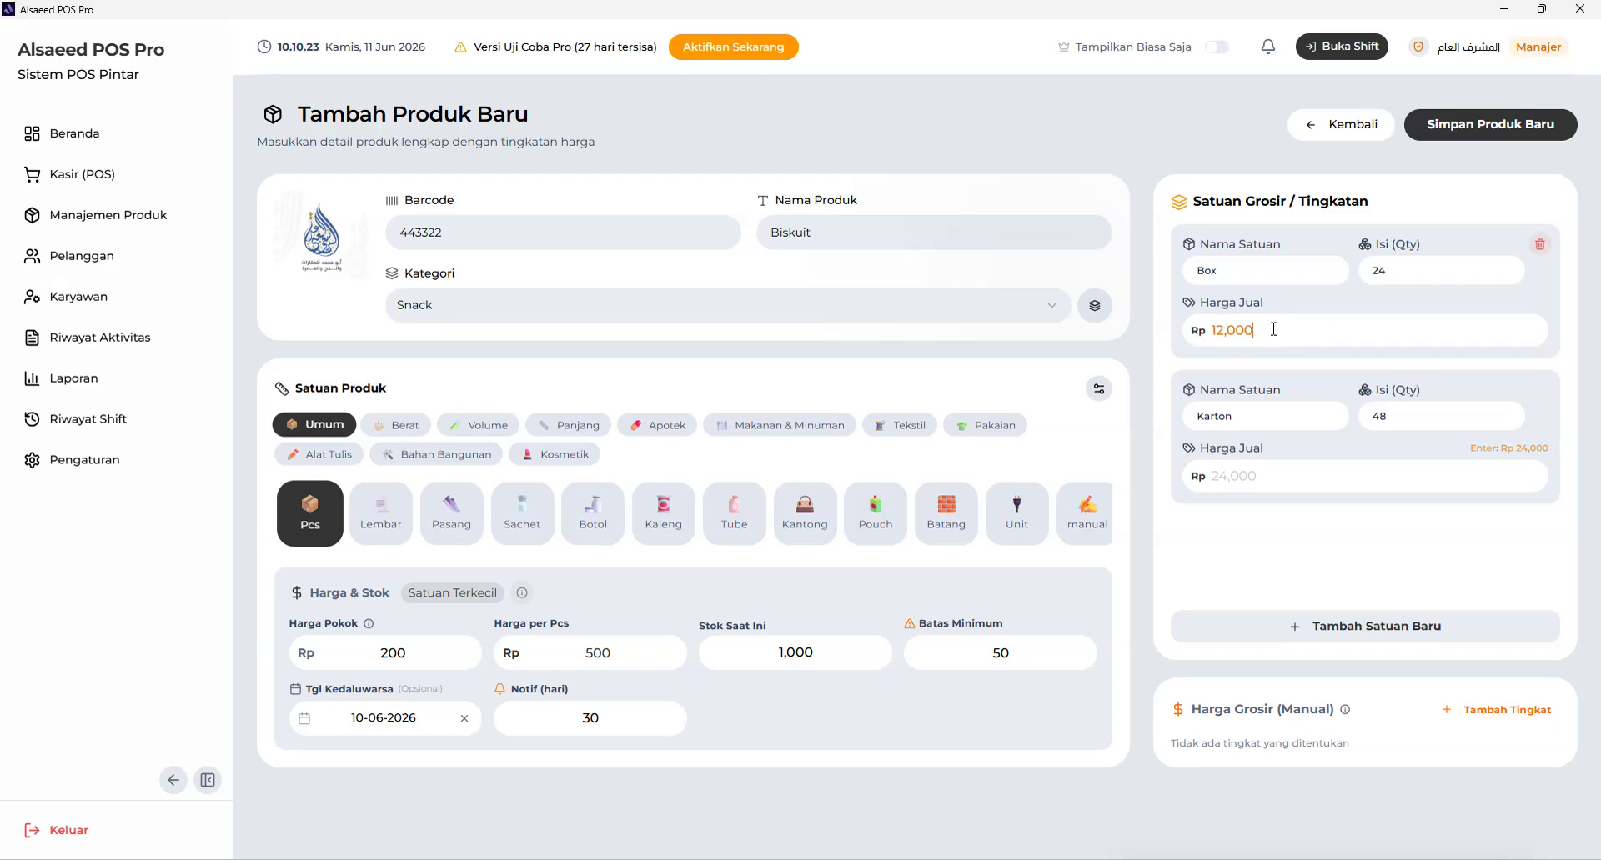
pyautogui.moveTo(1273, 329); pyautogui.dragTo(1188, 329)
pyautogui.write('10,000')
# Step: Delete the Karton wholesale unit and add a manual wholesale price tier of 450 for a minimum quantity of 5
pyautogui.moveTo(1453, 429)
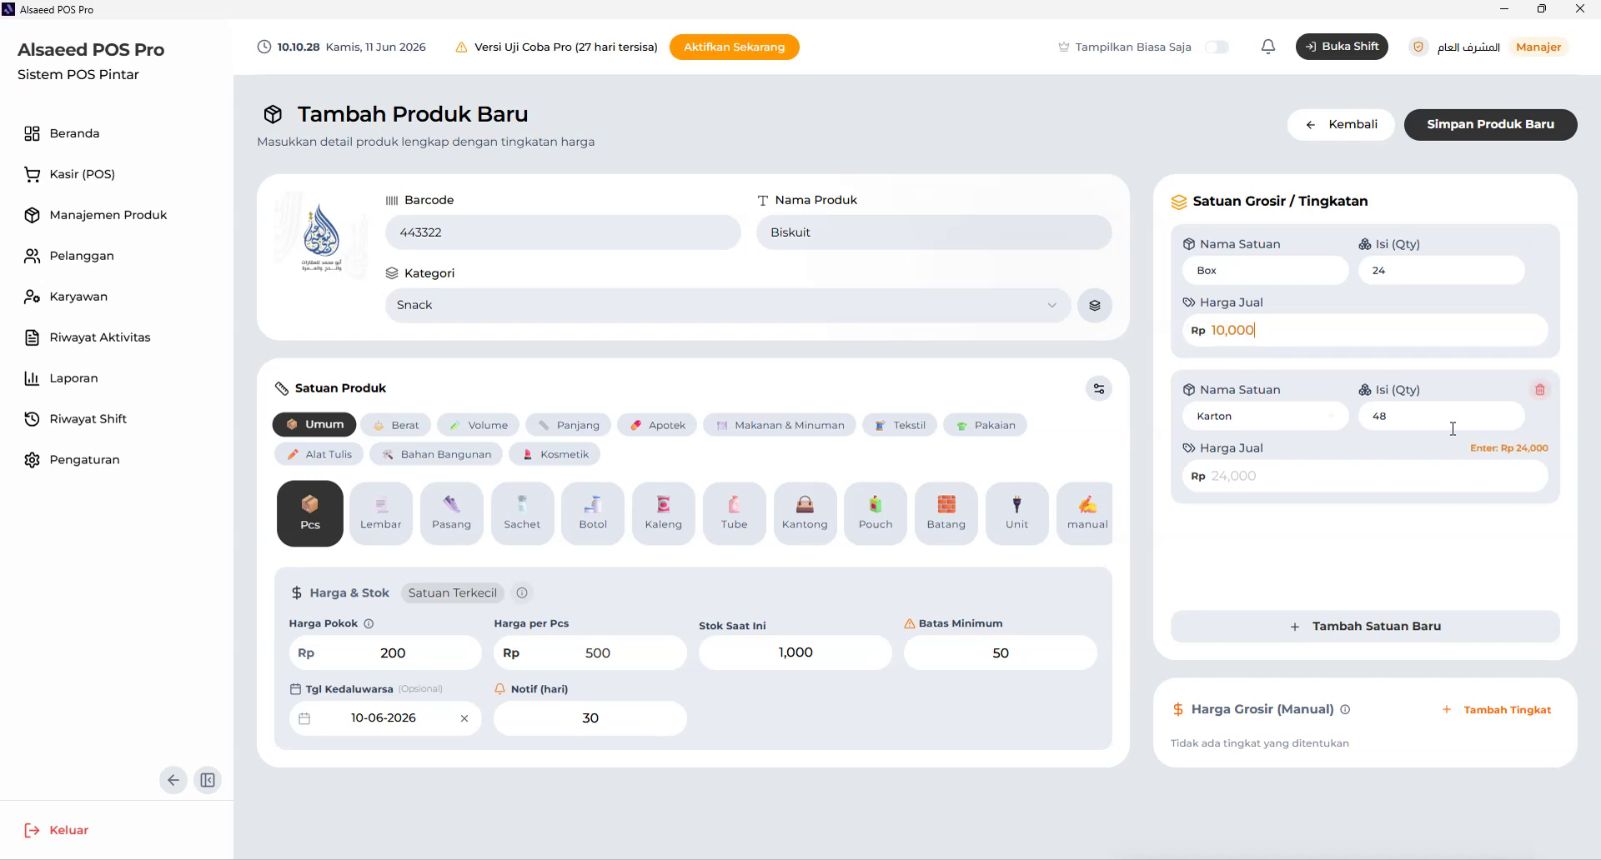
pyautogui.click(1539, 392)
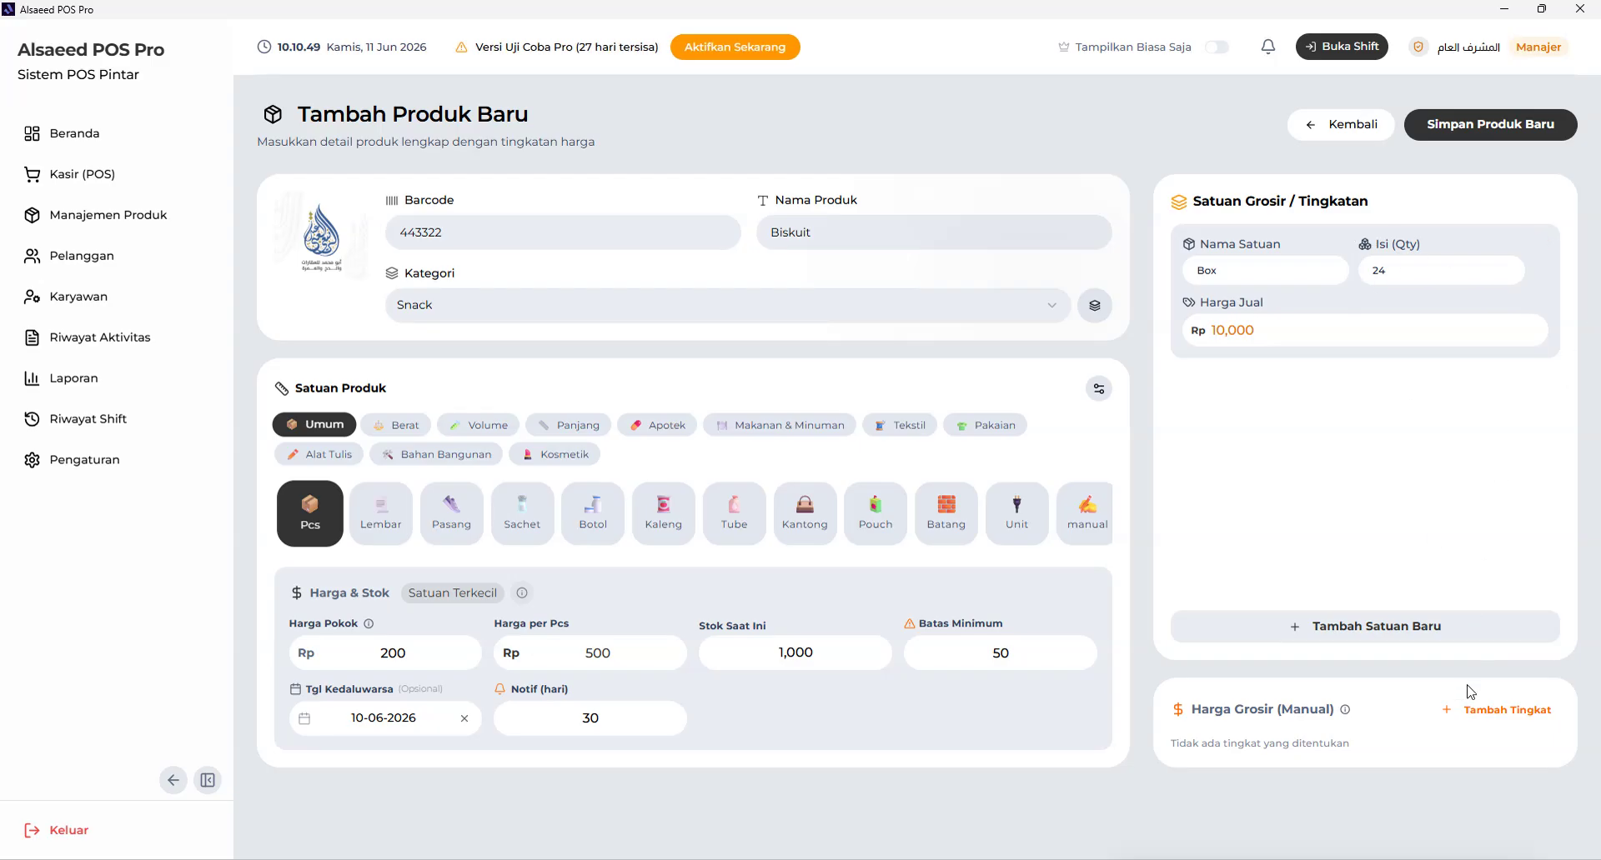
pyautogui.click(1477, 713)
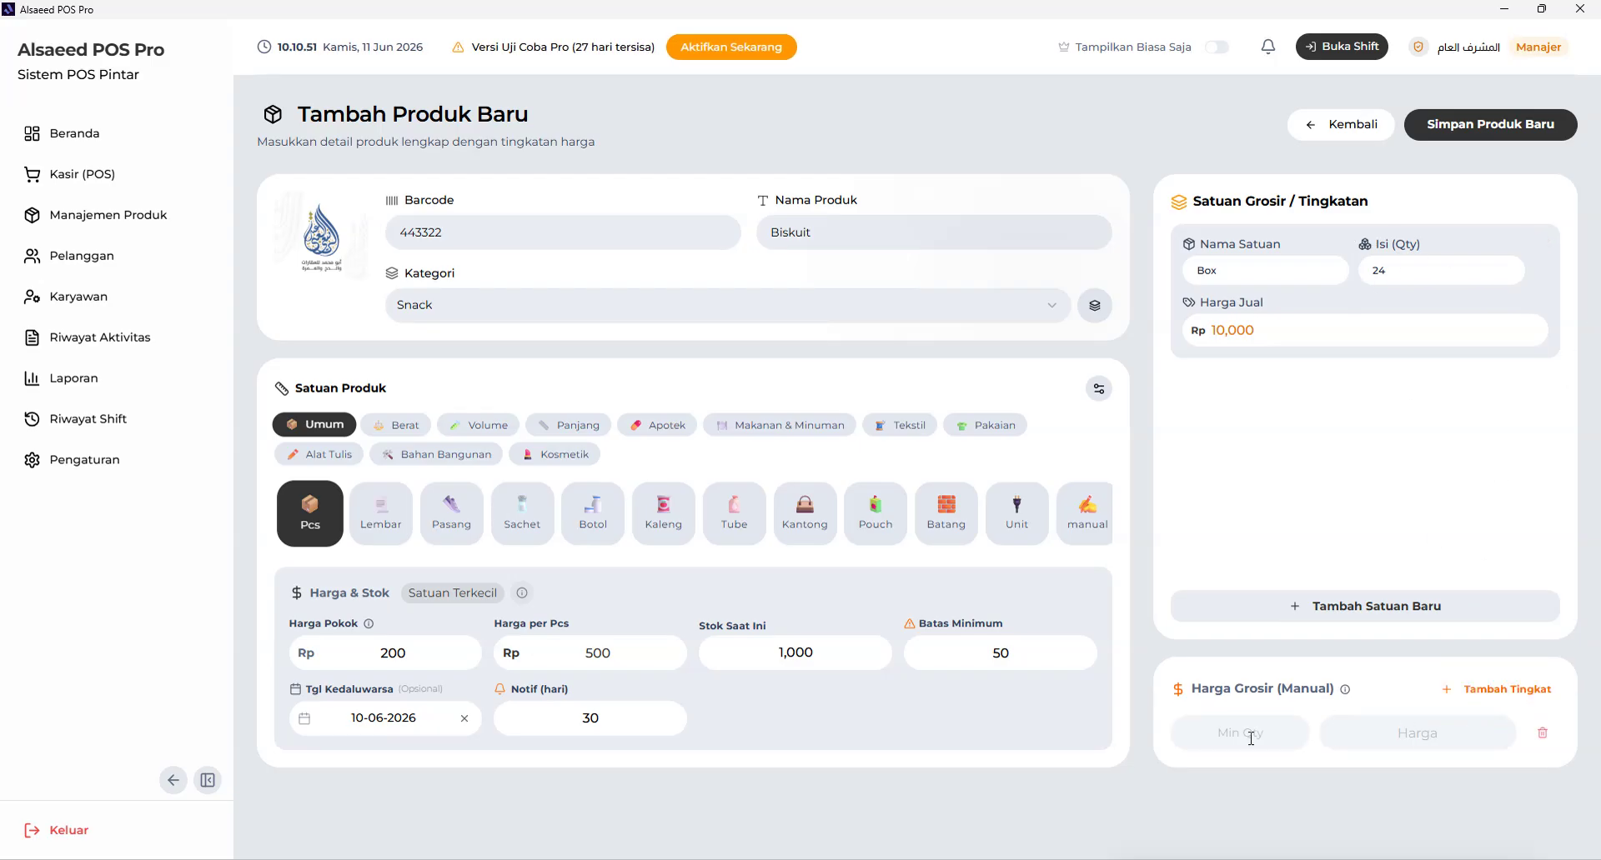
pyautogui.write('5')
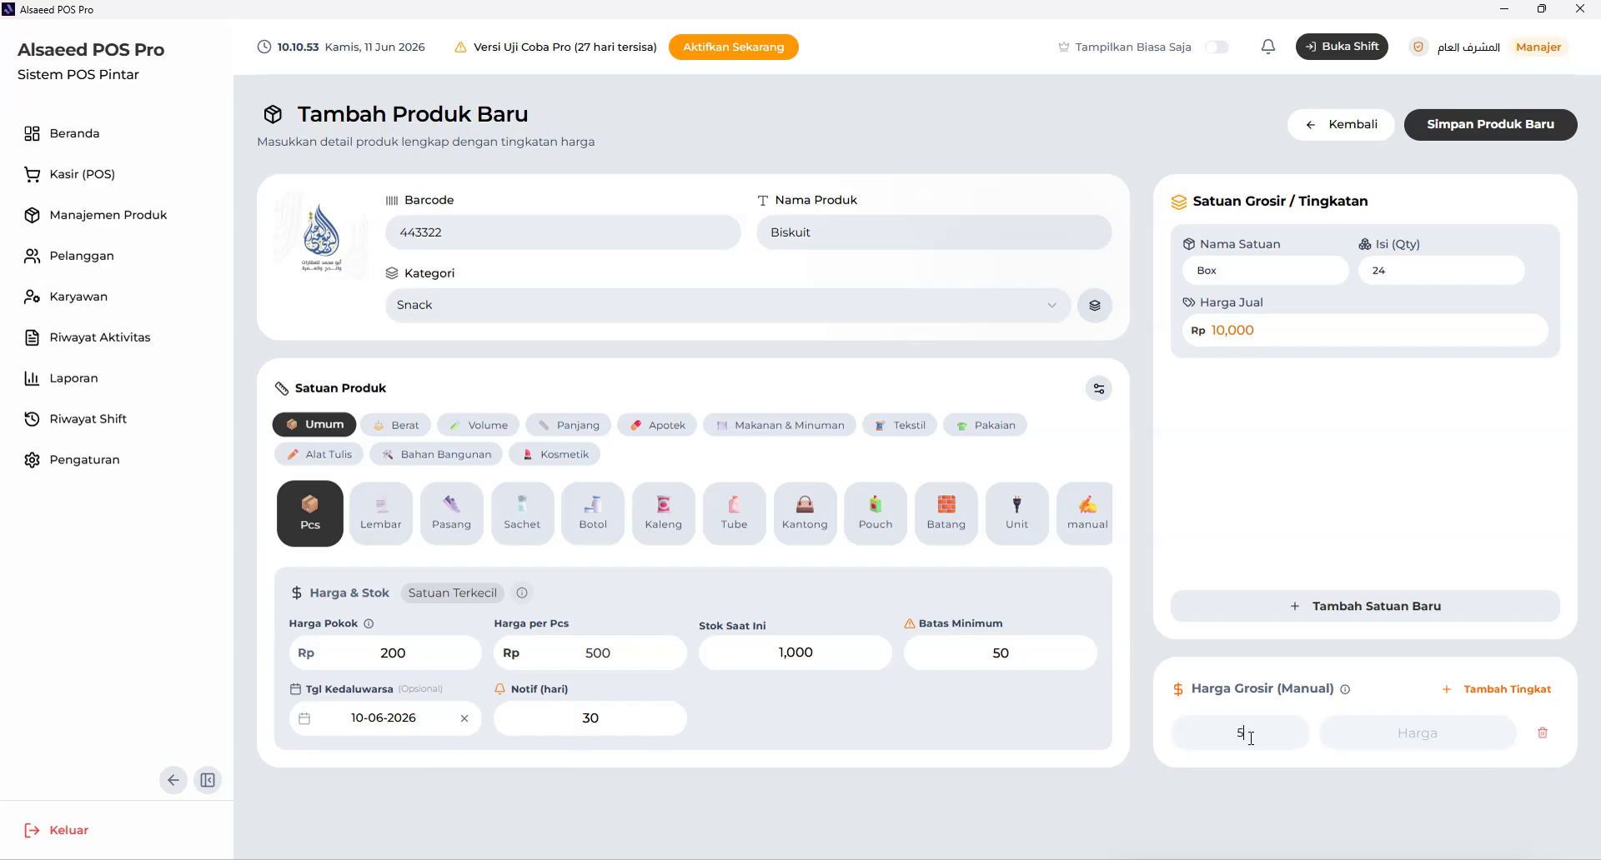
pyautogui.click(1411, 731)
pyautogui.write('450')
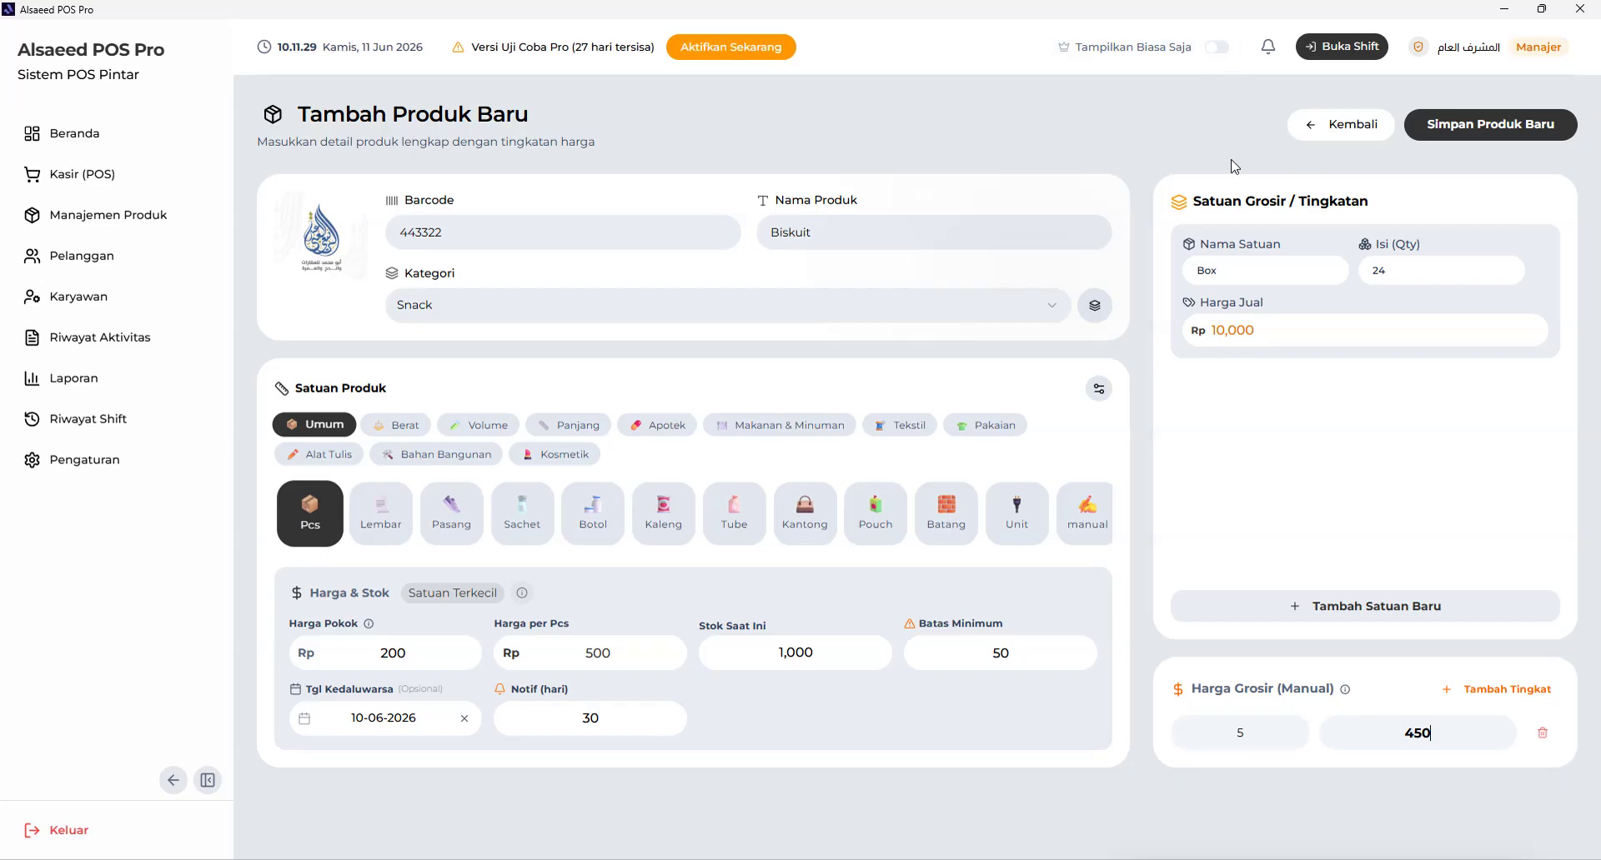
# Step: Turn on the display of advanced features and save the new product
pyautogui.click(1216, 52)
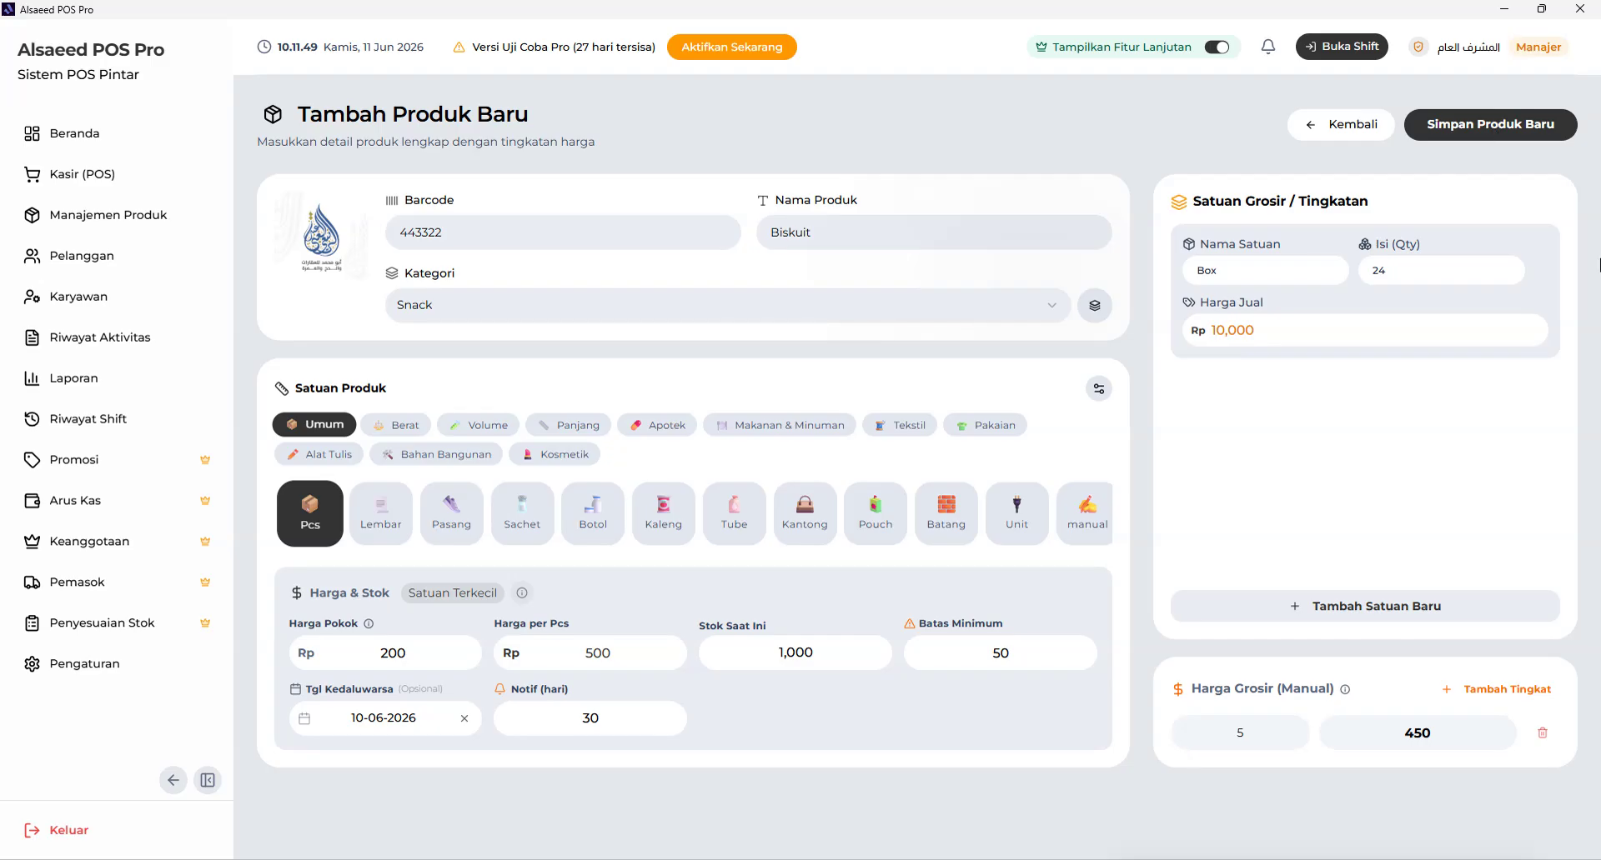
pyautogui.click(1481, 125)
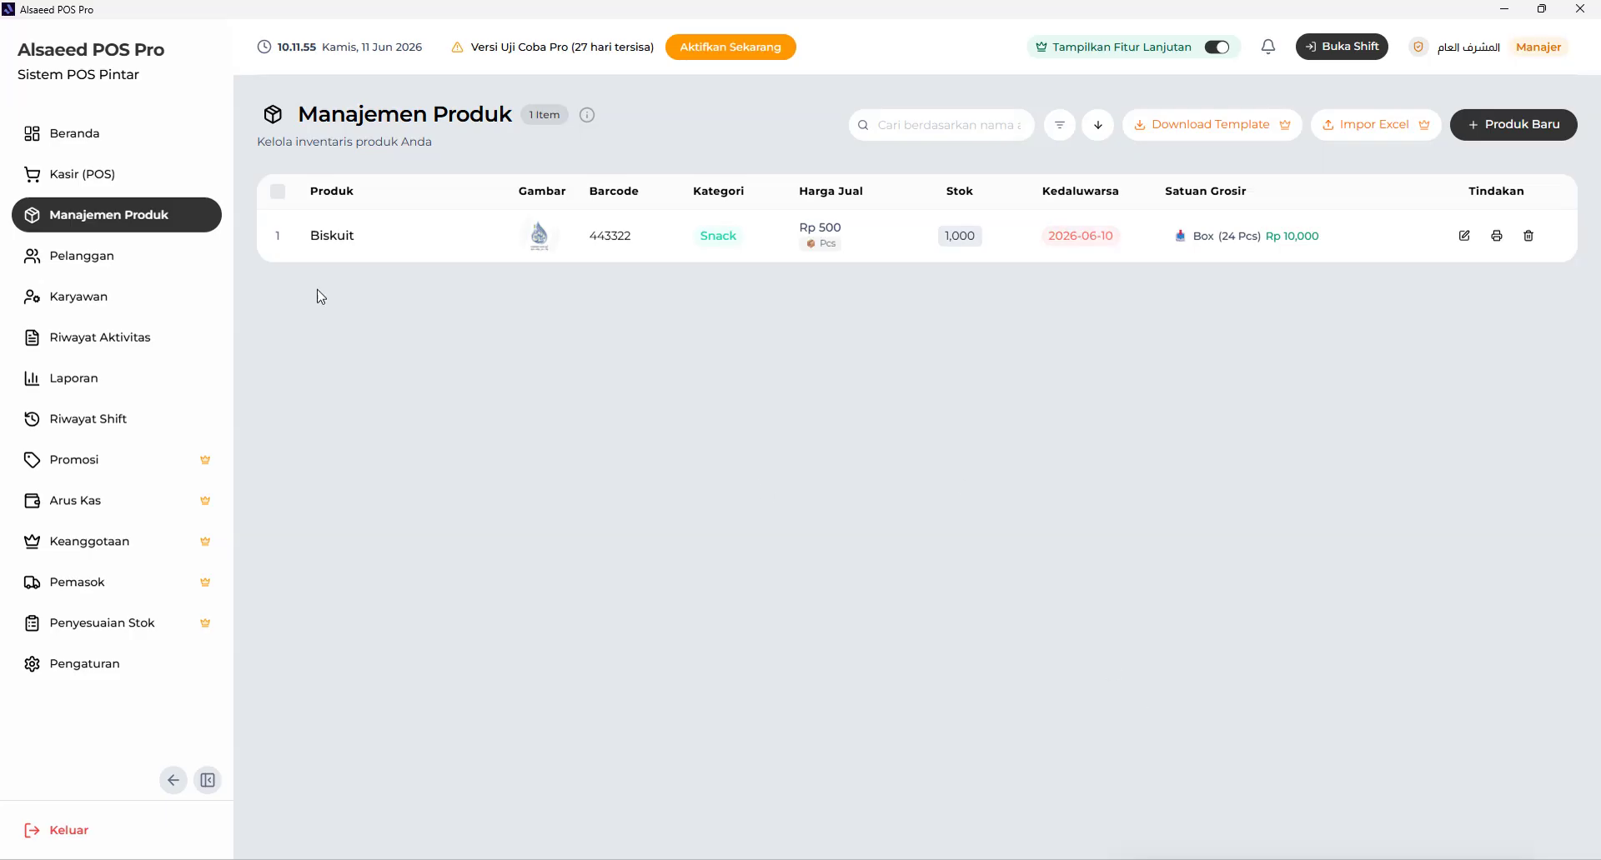
# Step: Open the Kasir (POS) page for selling products
pyautogui.click(155, 175)
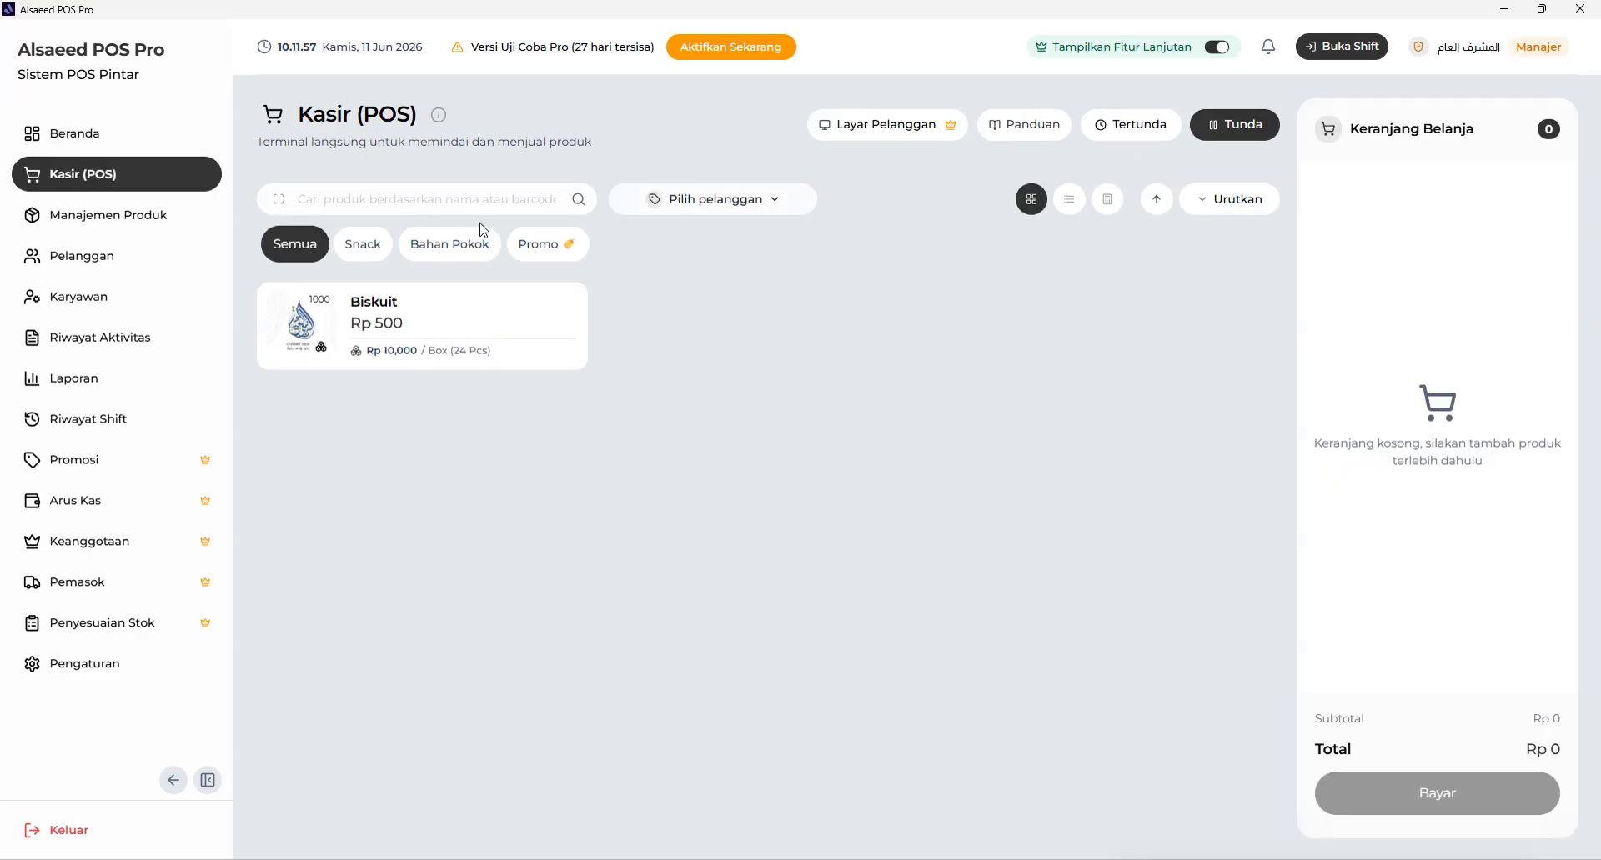